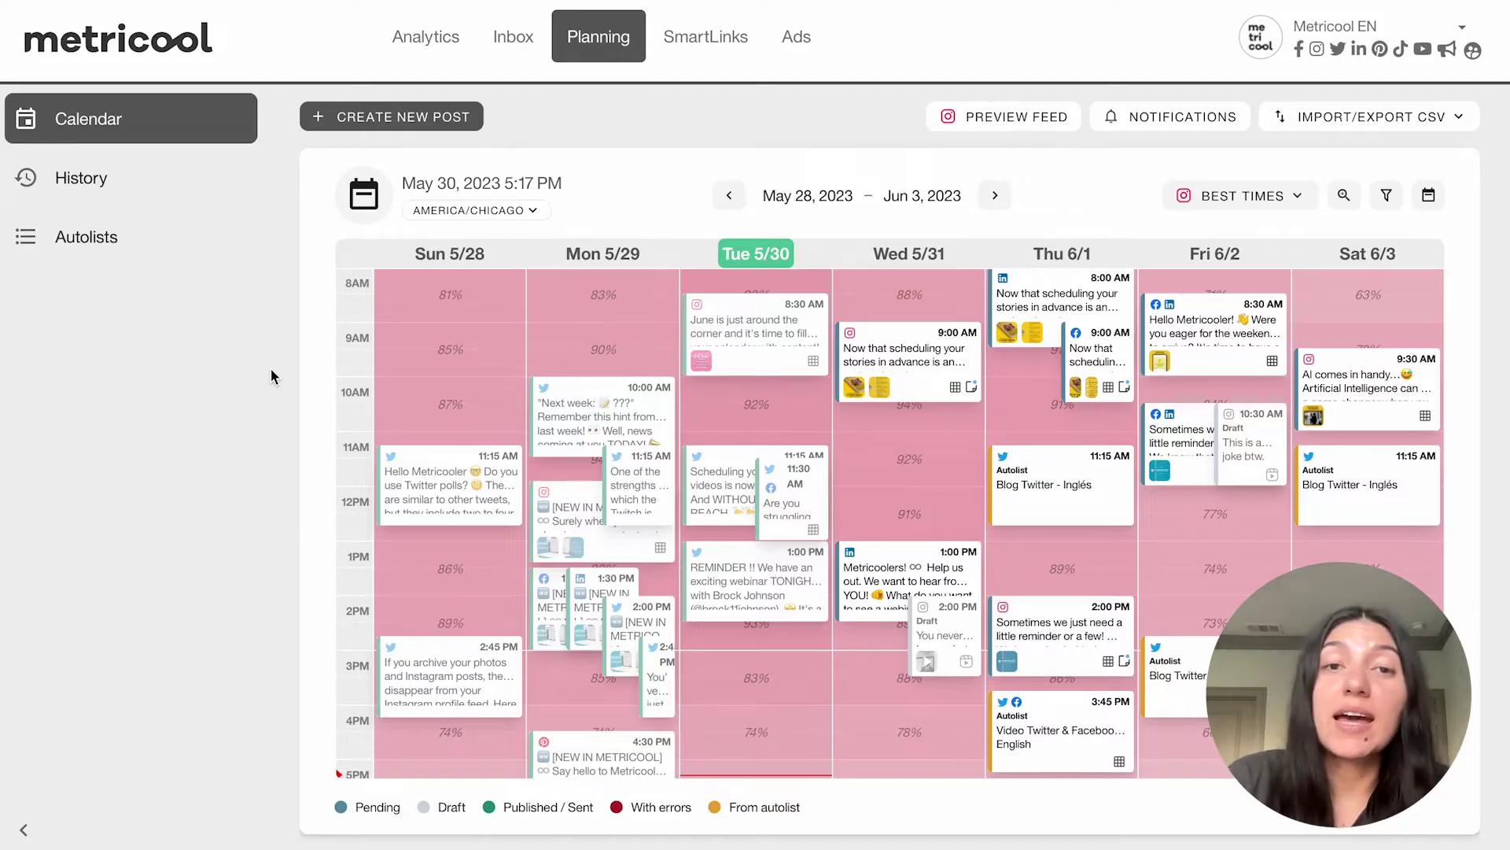
# Step: Open the Metricool EN brand's connections and review the TikTok personal and business account options
pyautogui.click(1328, 51)
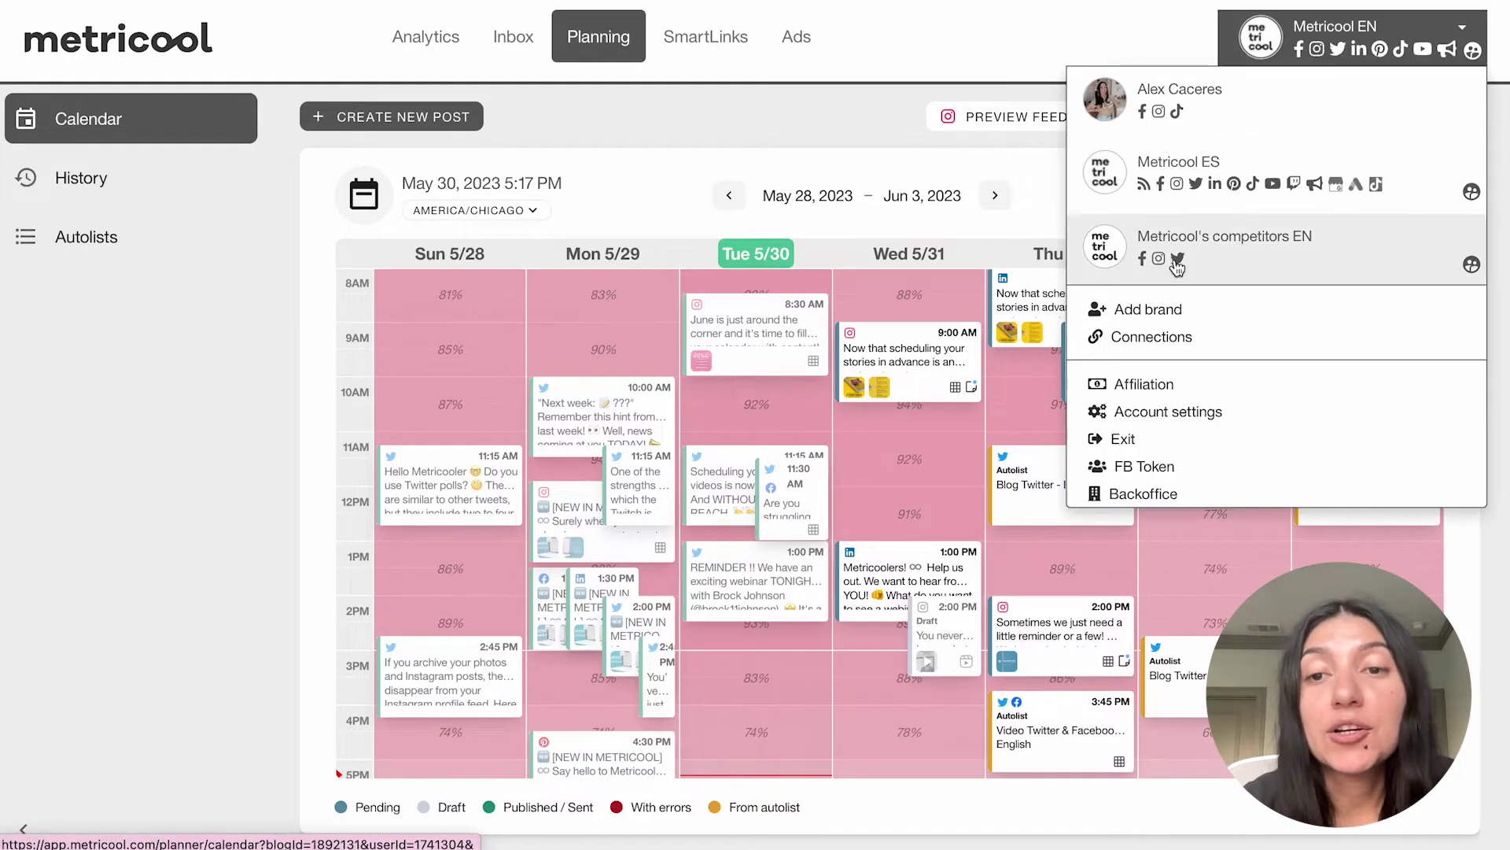
pyautogui.click(1145, 343)
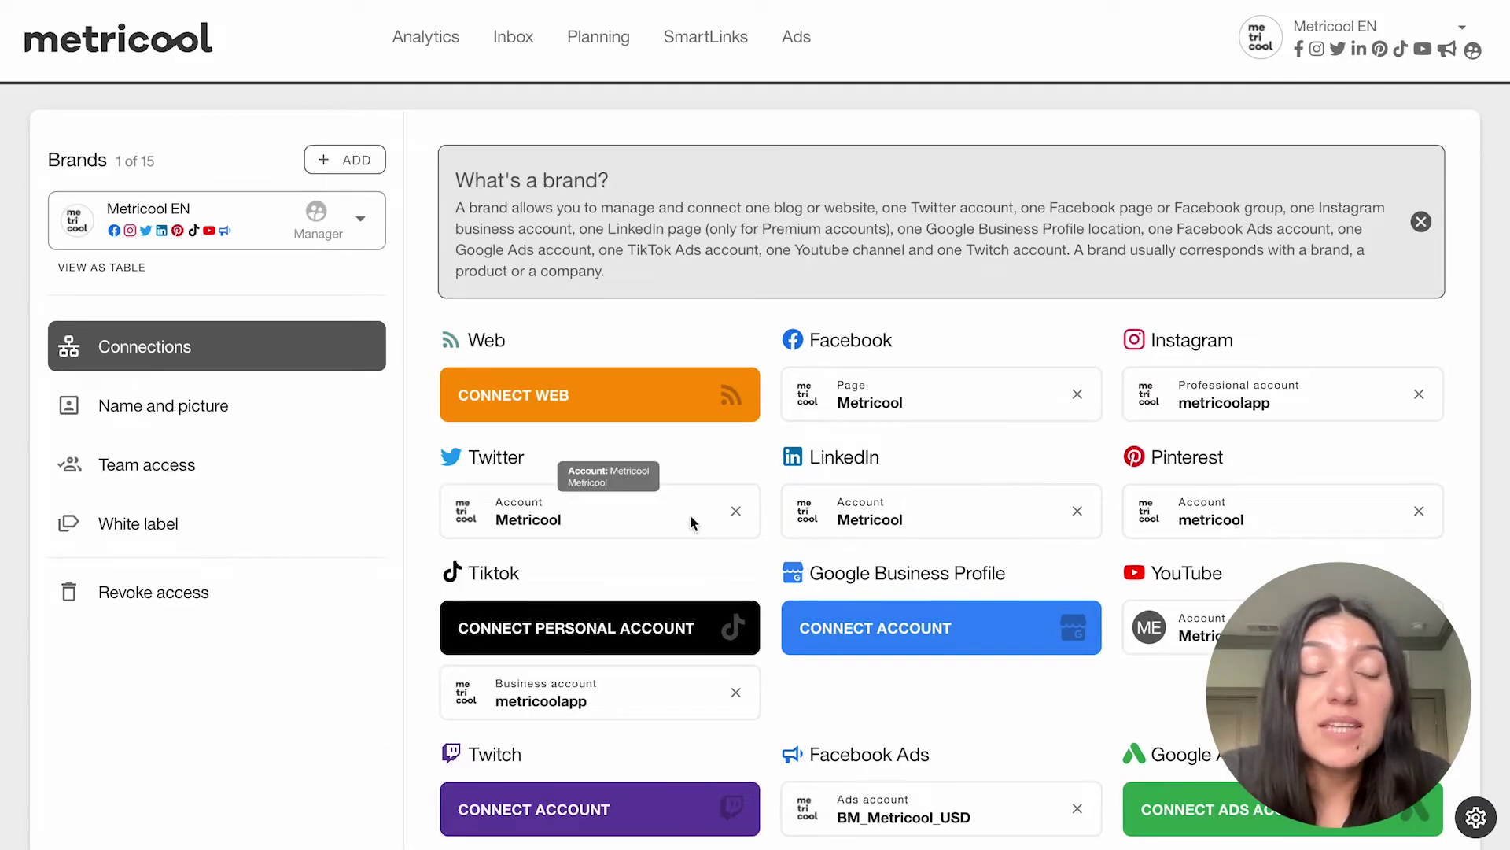
pyautogui.scroll(-1, 691, 515)
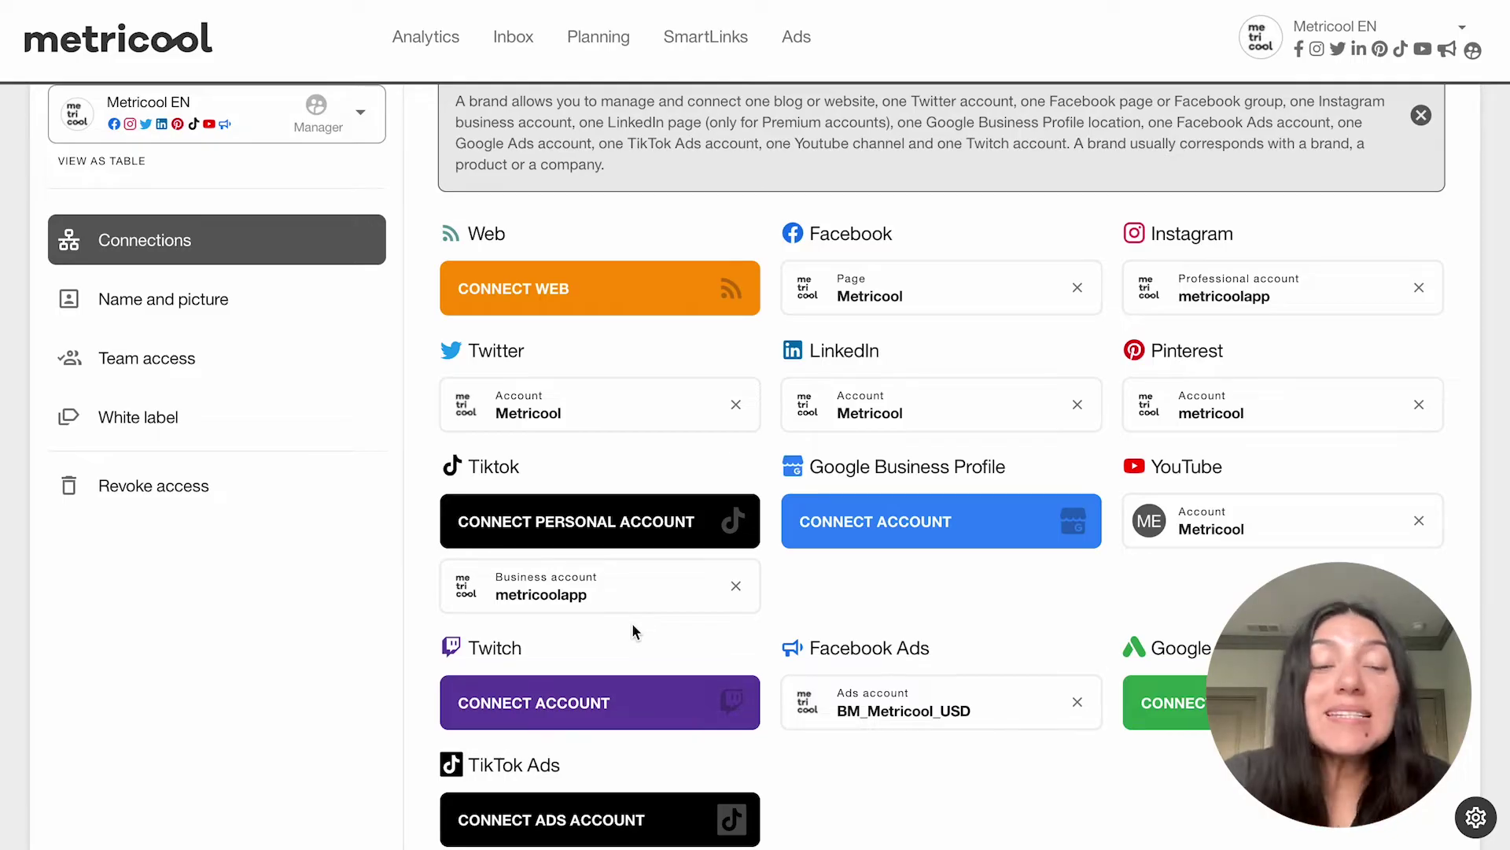
pyautogui.click(610, 538)
pyautogui.click(684, 485)
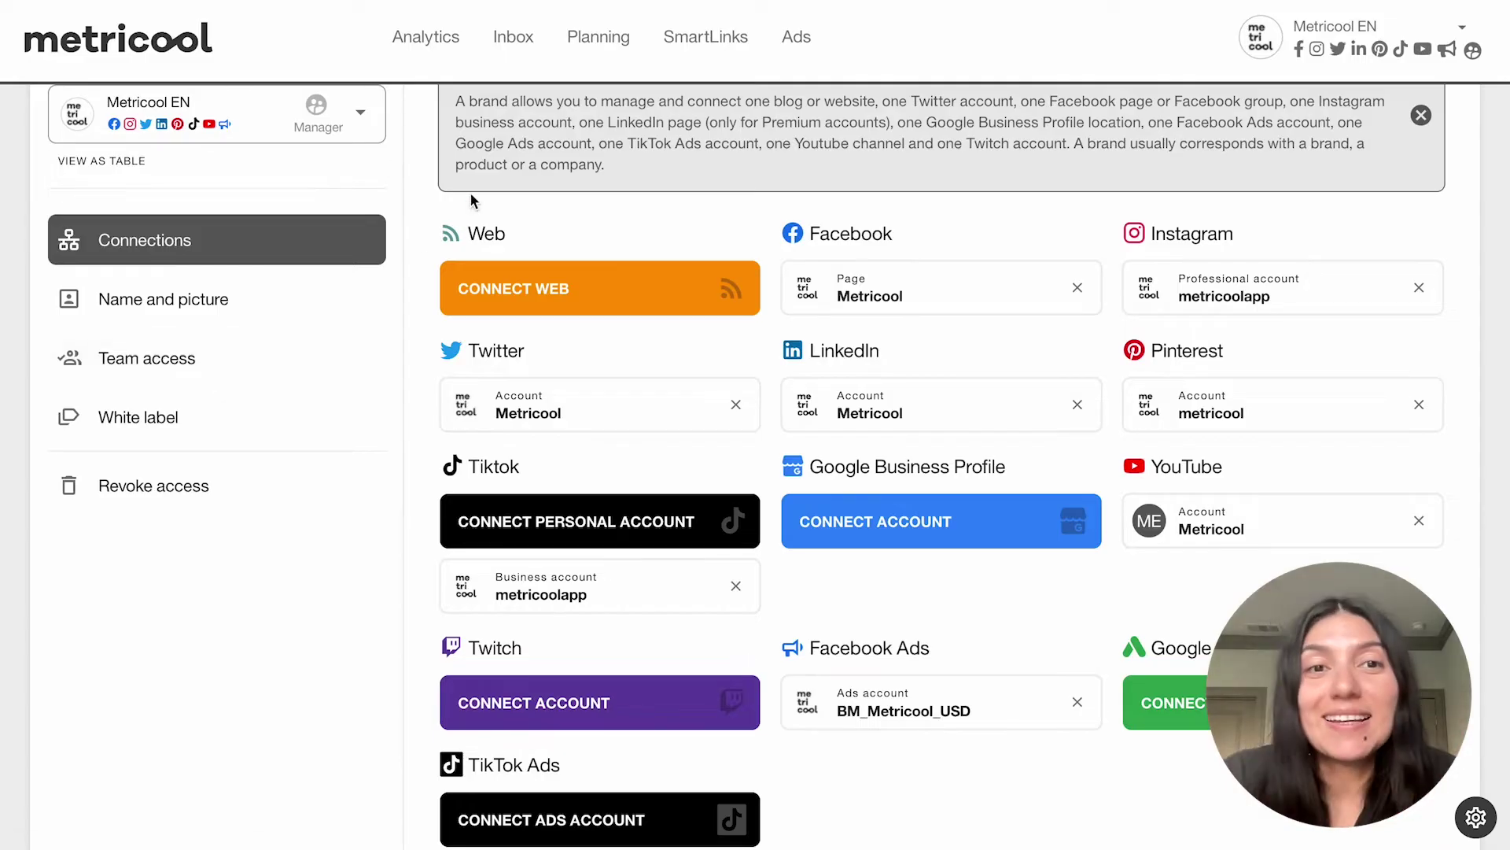
# Step: Open the brand's TikTok analytics and check the available date range presets without changing the period
pyautogui.click(423, 37)
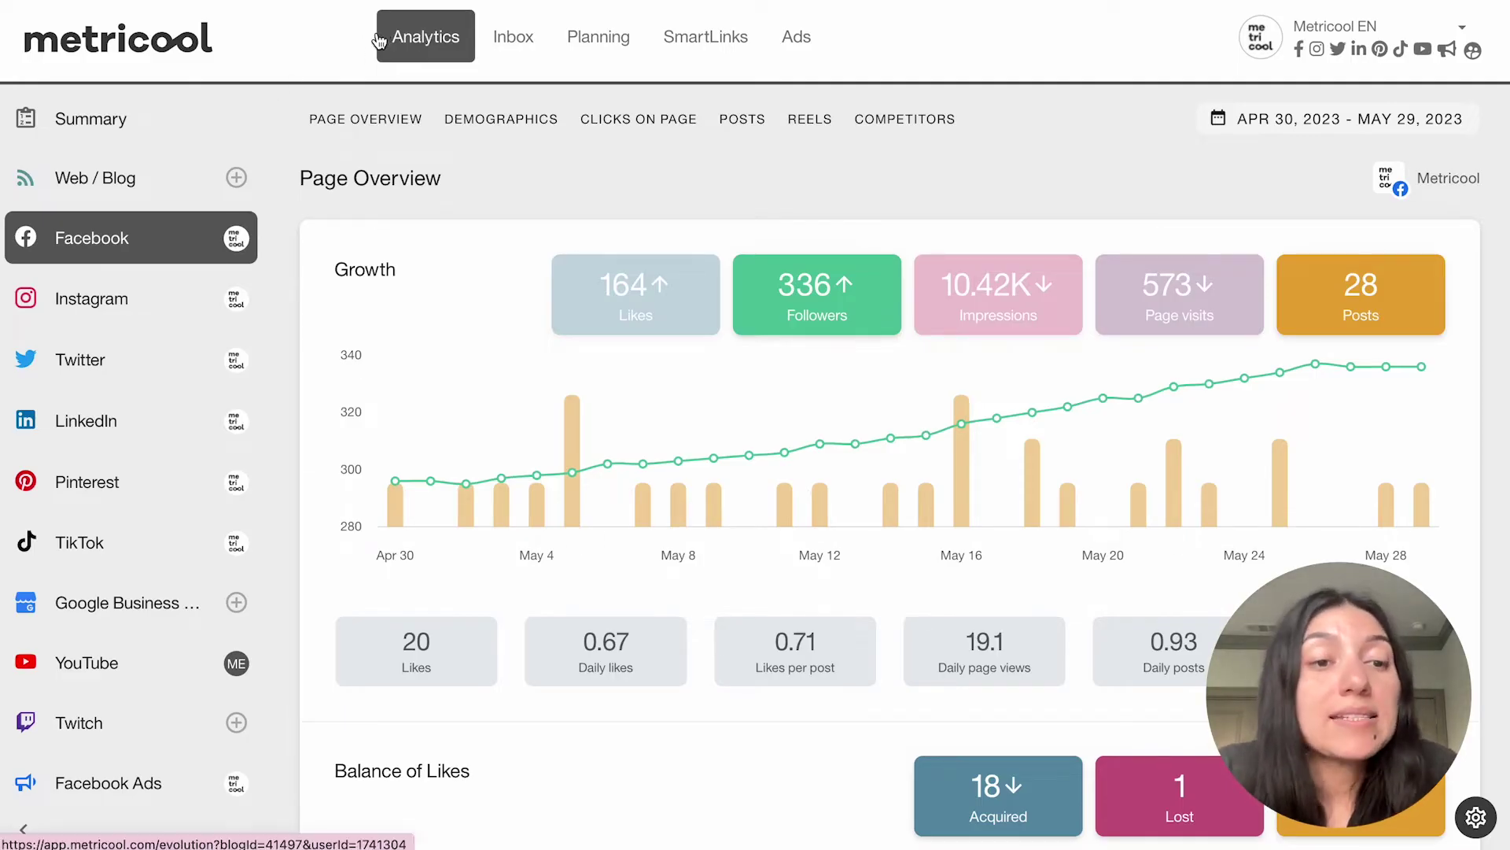
pyautogui.click(73, 551)
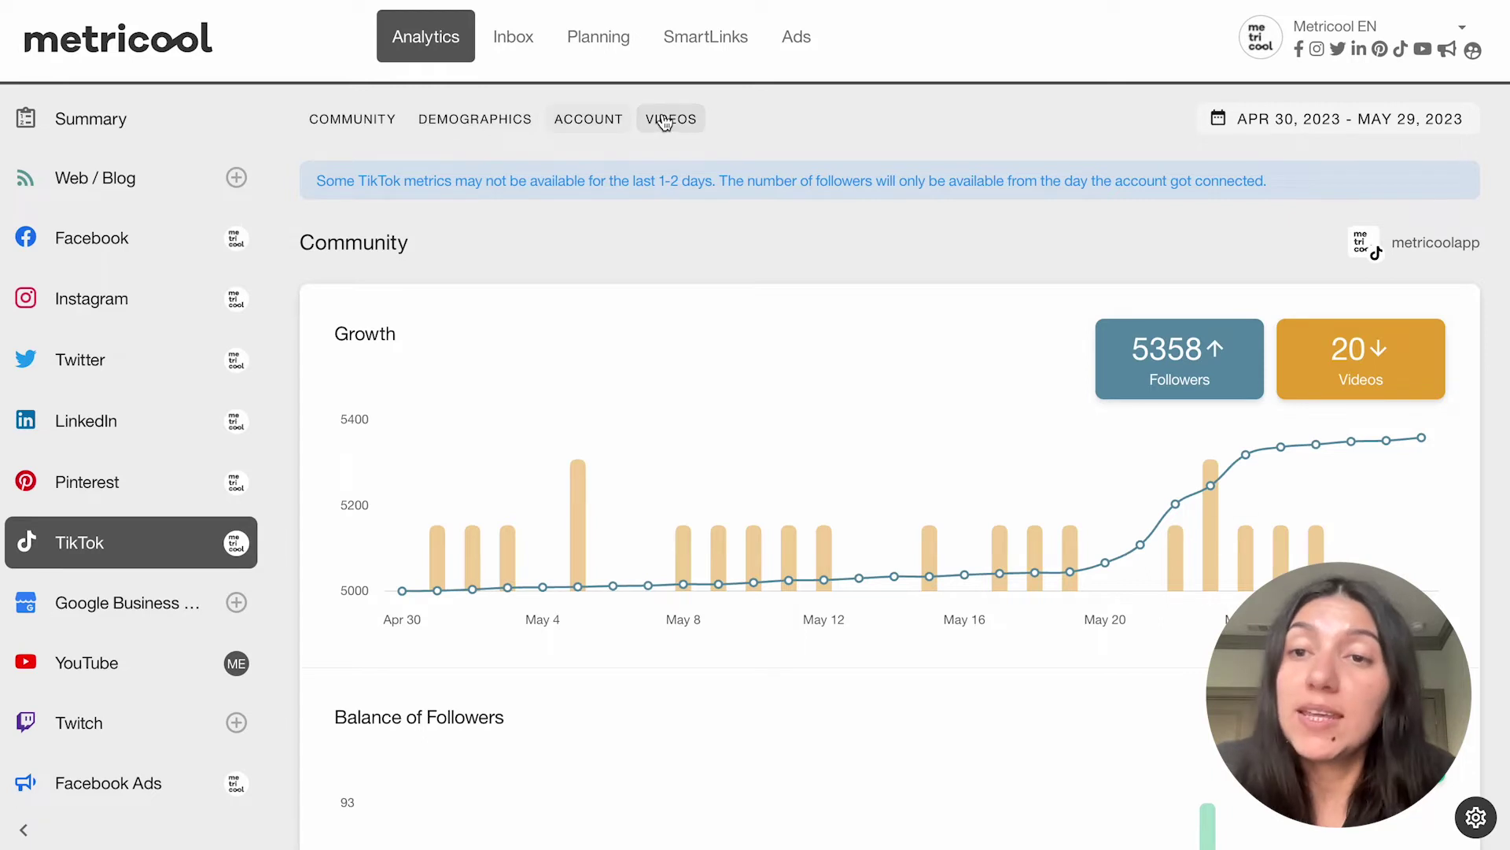
pyautogui.click(1290, 128)
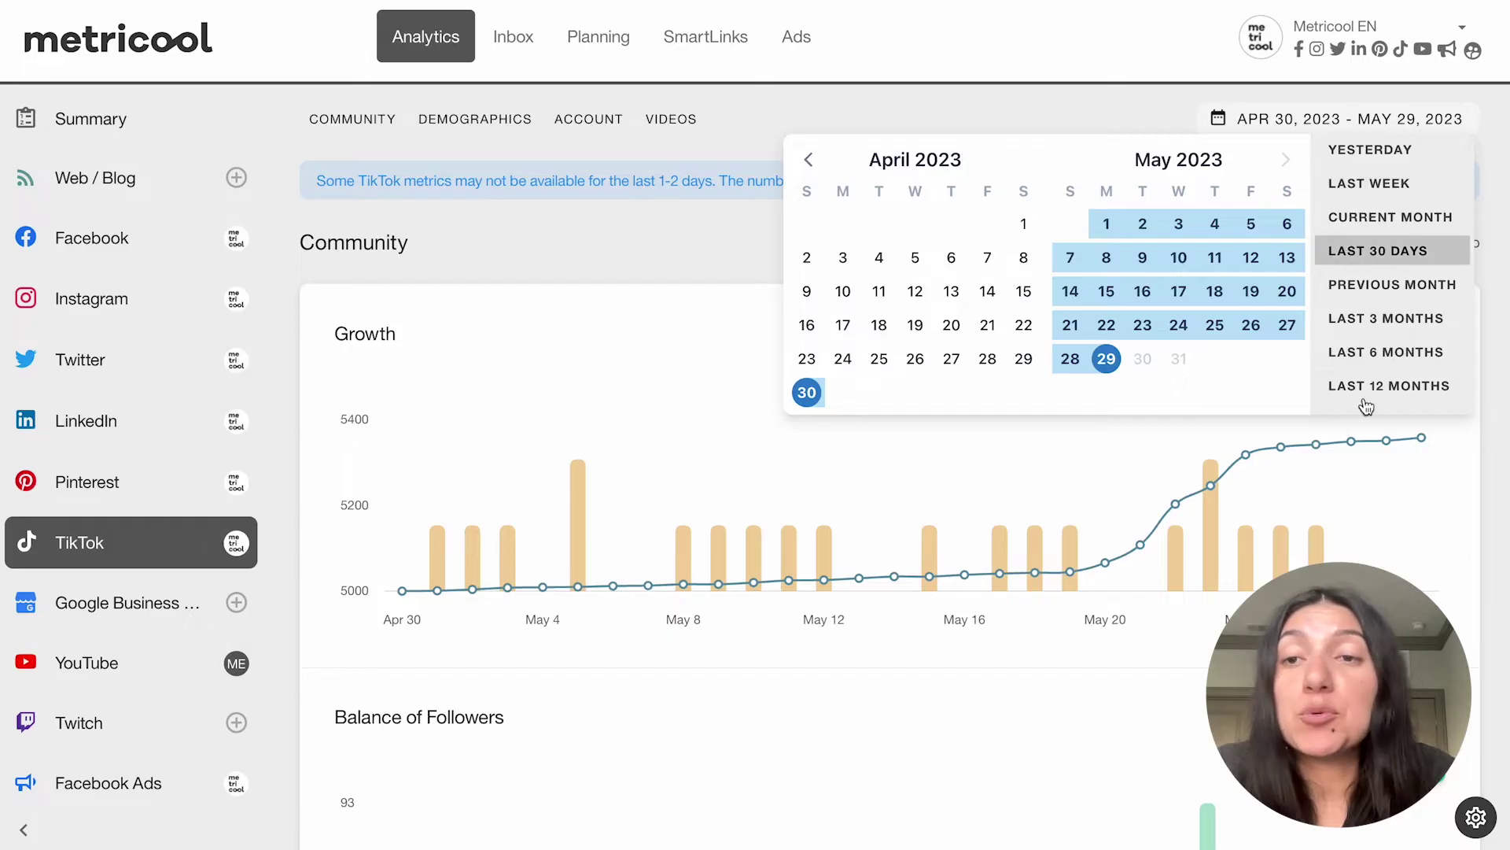
pyautogui.click(1318, 116)
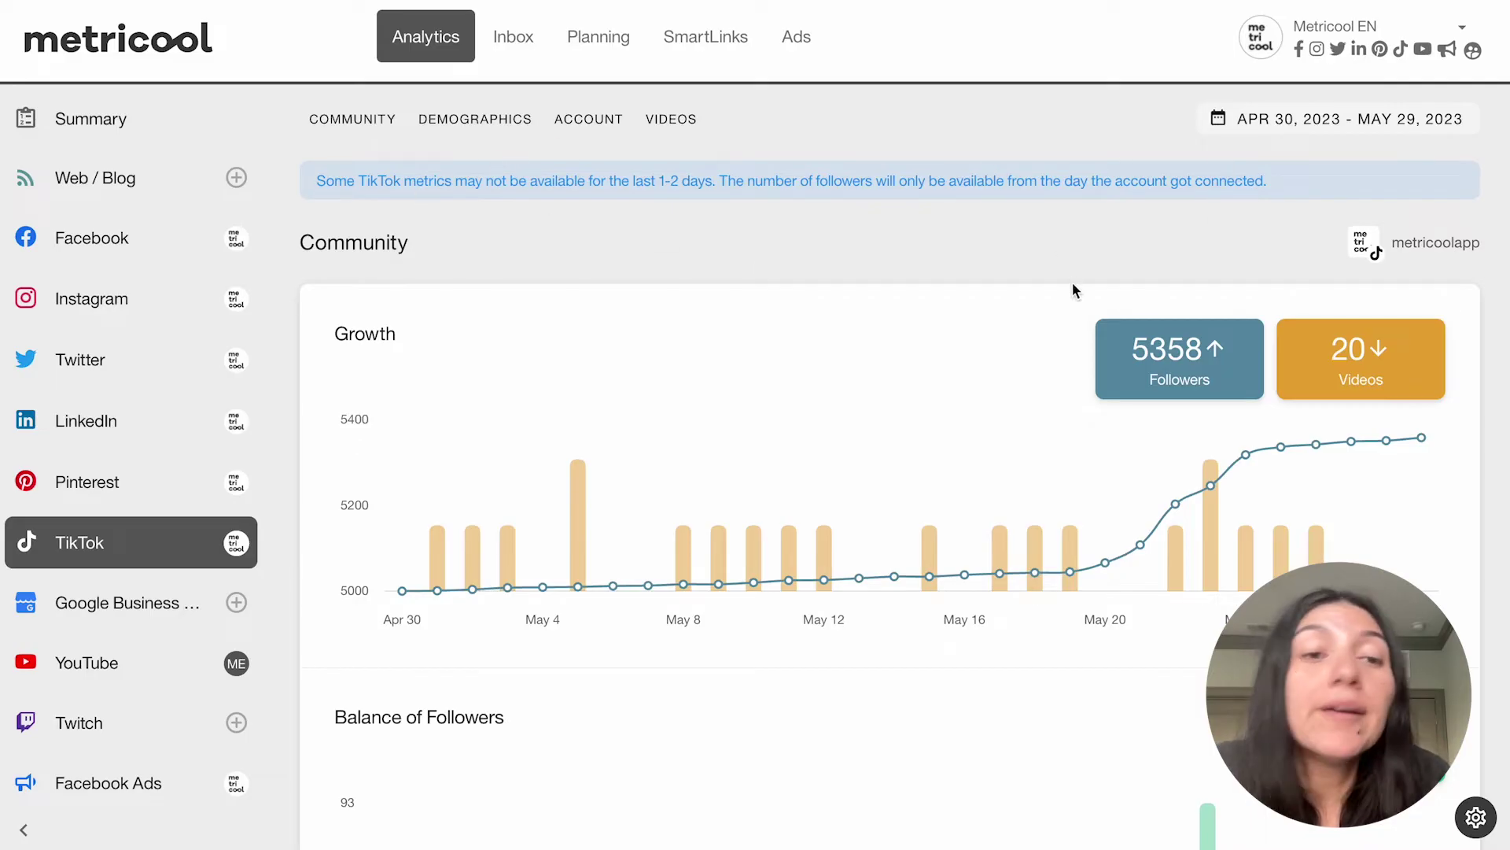
# Step: Examine the TikTok follower growth, balance of followers, gender and followers-by-country charts
pyautogui.moveTo(931, 515)
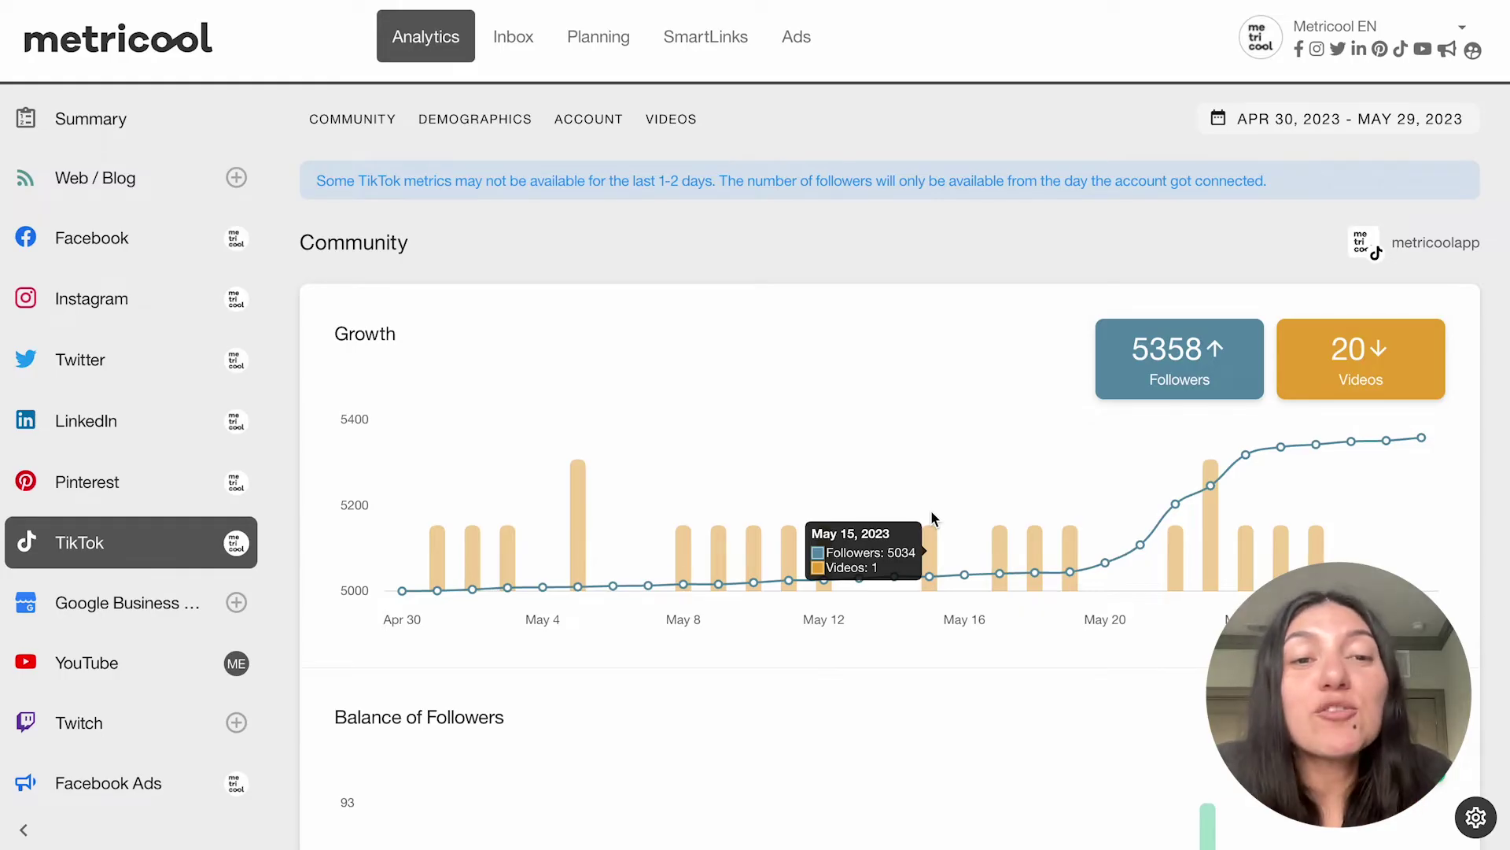
pyautogui.scroll(-1, 931, 515)
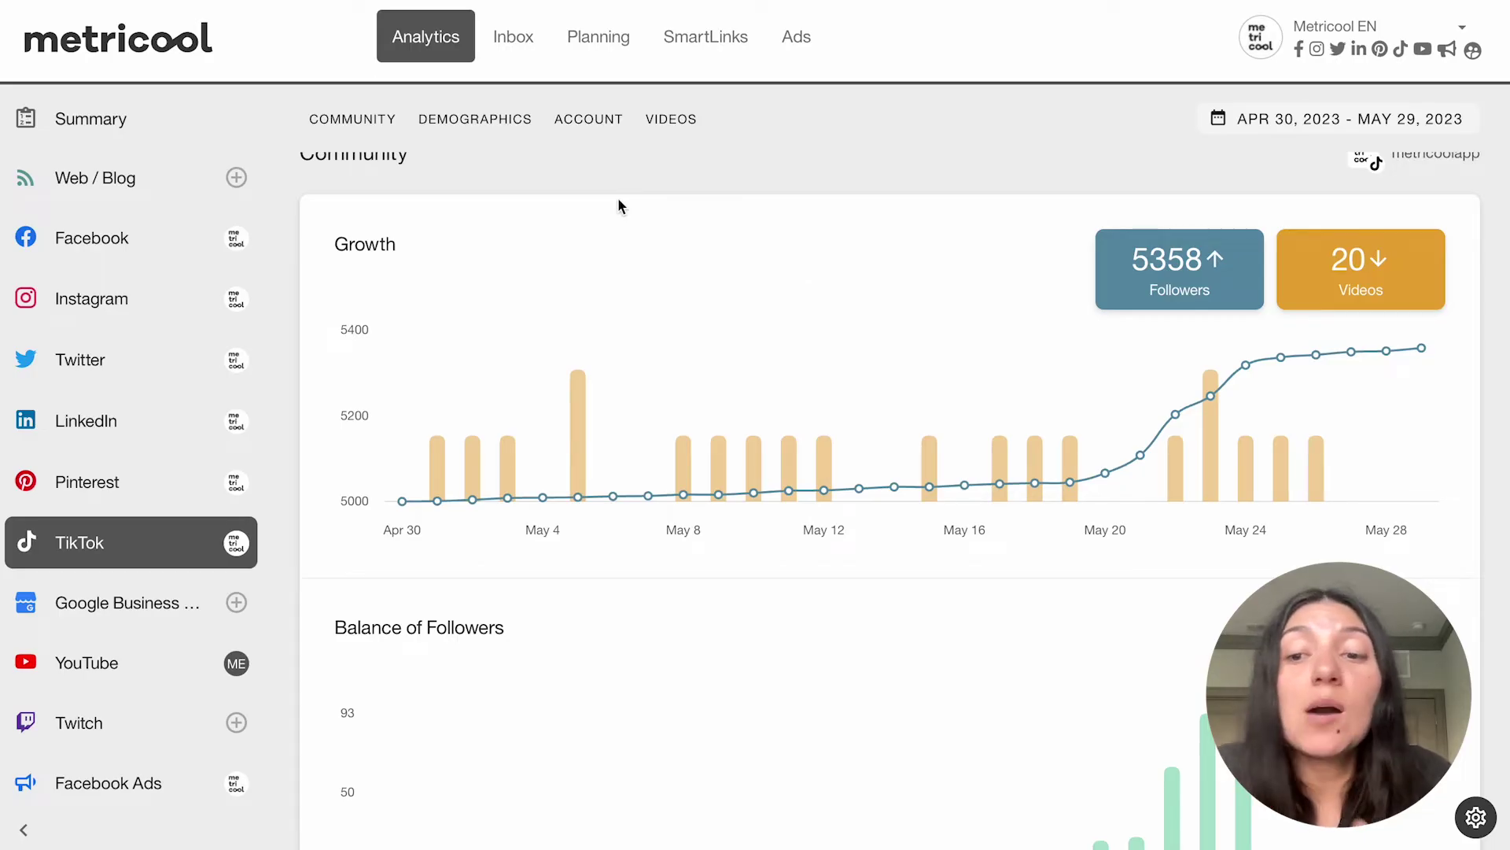
pyautogui.scroll(-3, 618, 206)
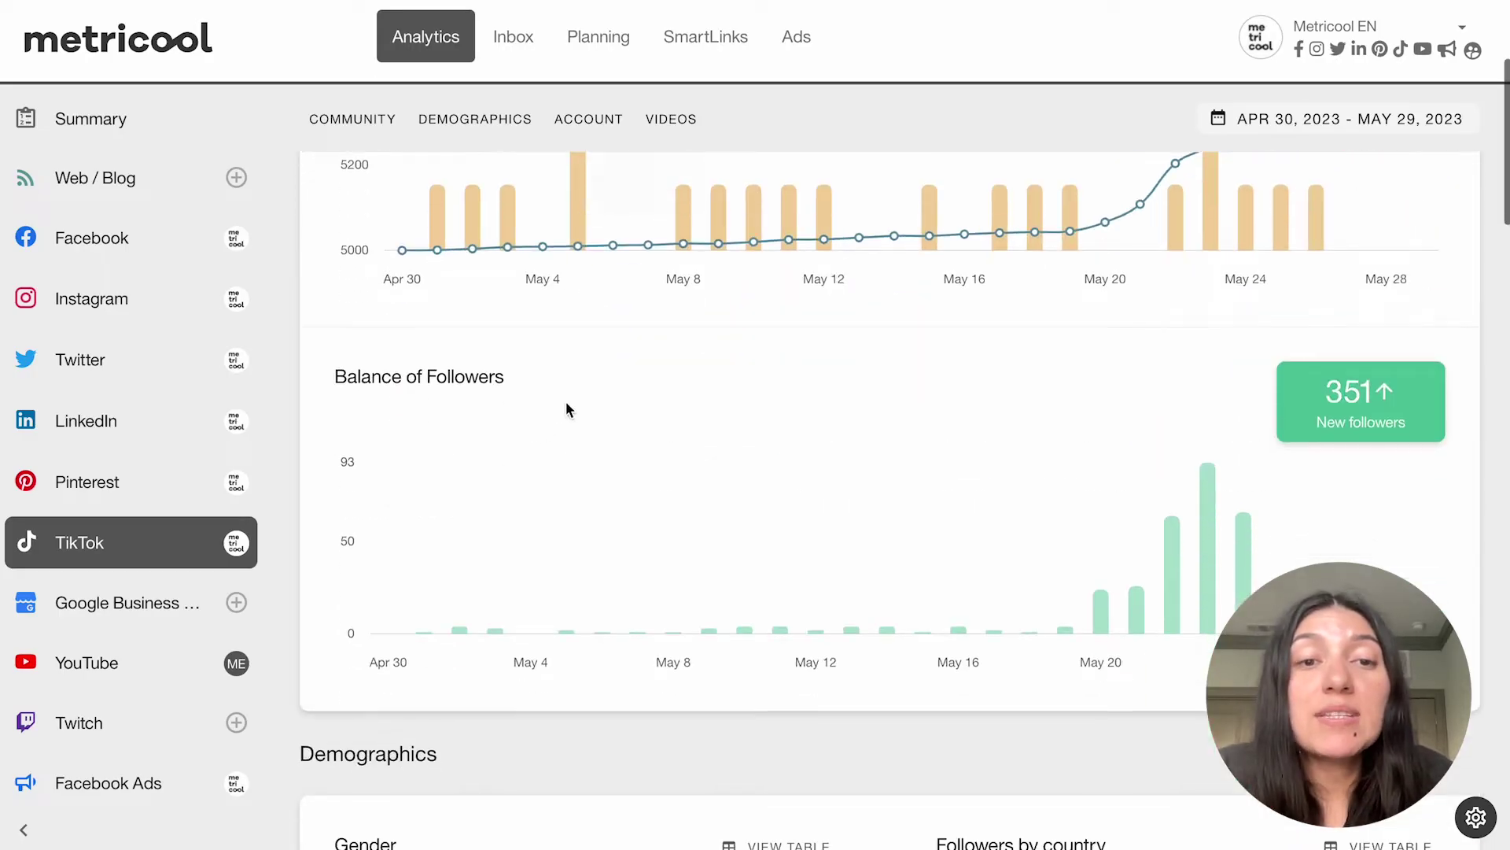
pyautogui.scroll(3, 485, 236)
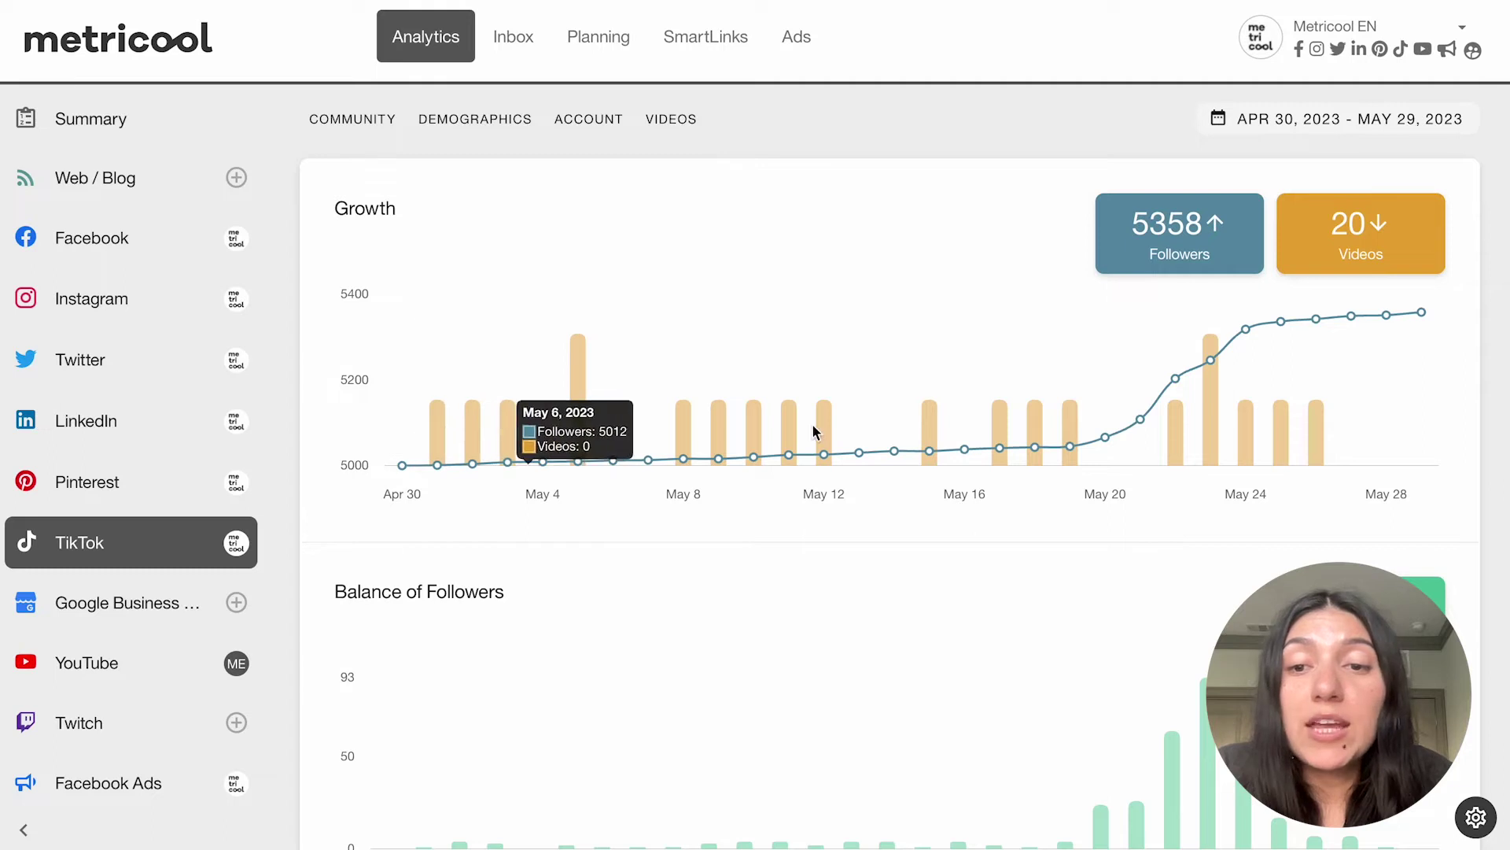
pyautogui.scroll(-3, 815, 601)
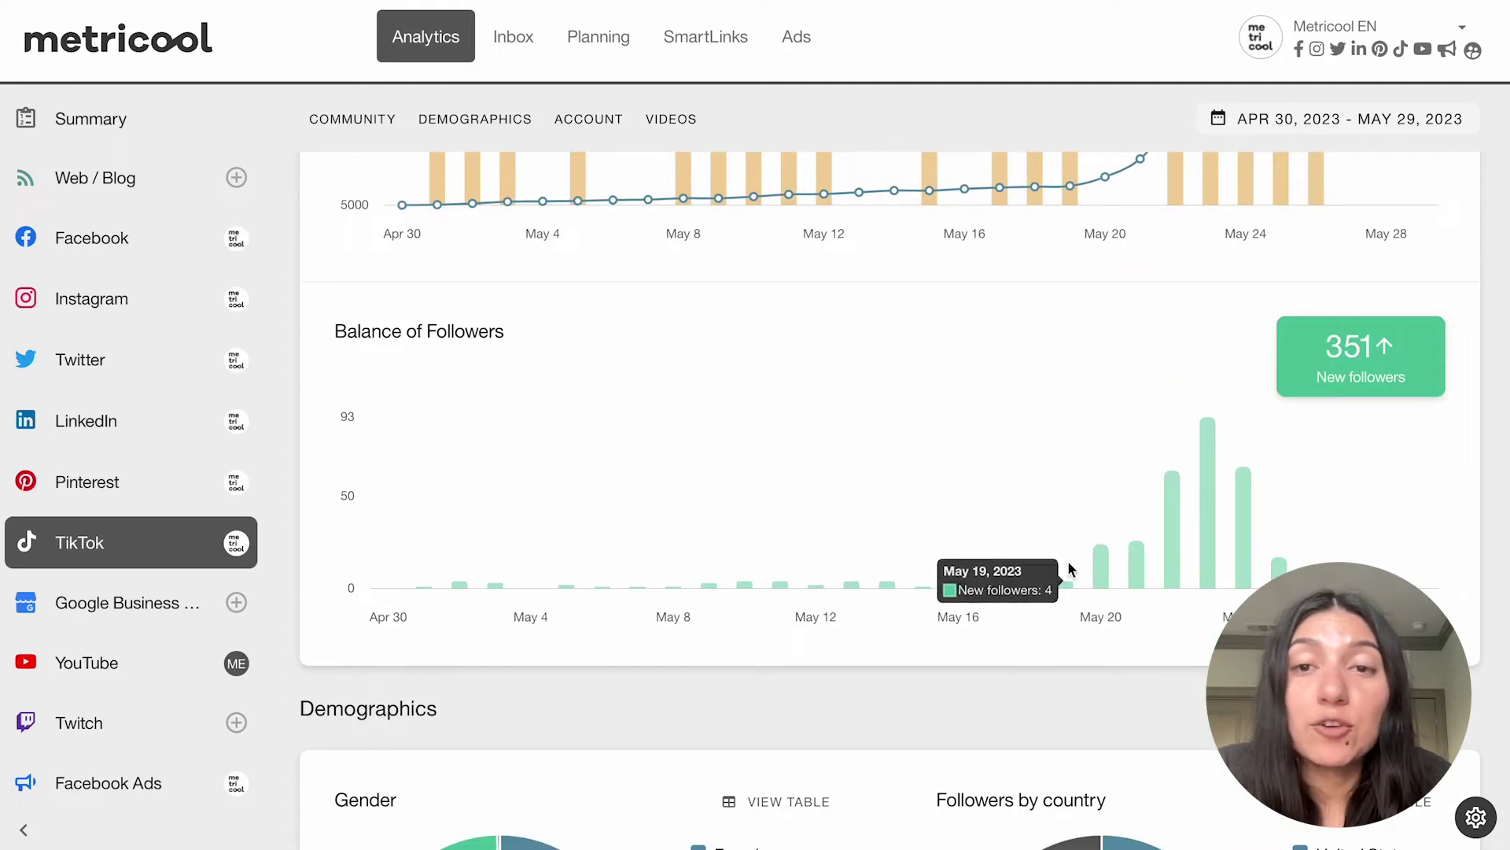
pyautogui.scroll(-4, 1068, 566)
pyautogui.scroll(-2, 1068, 562)
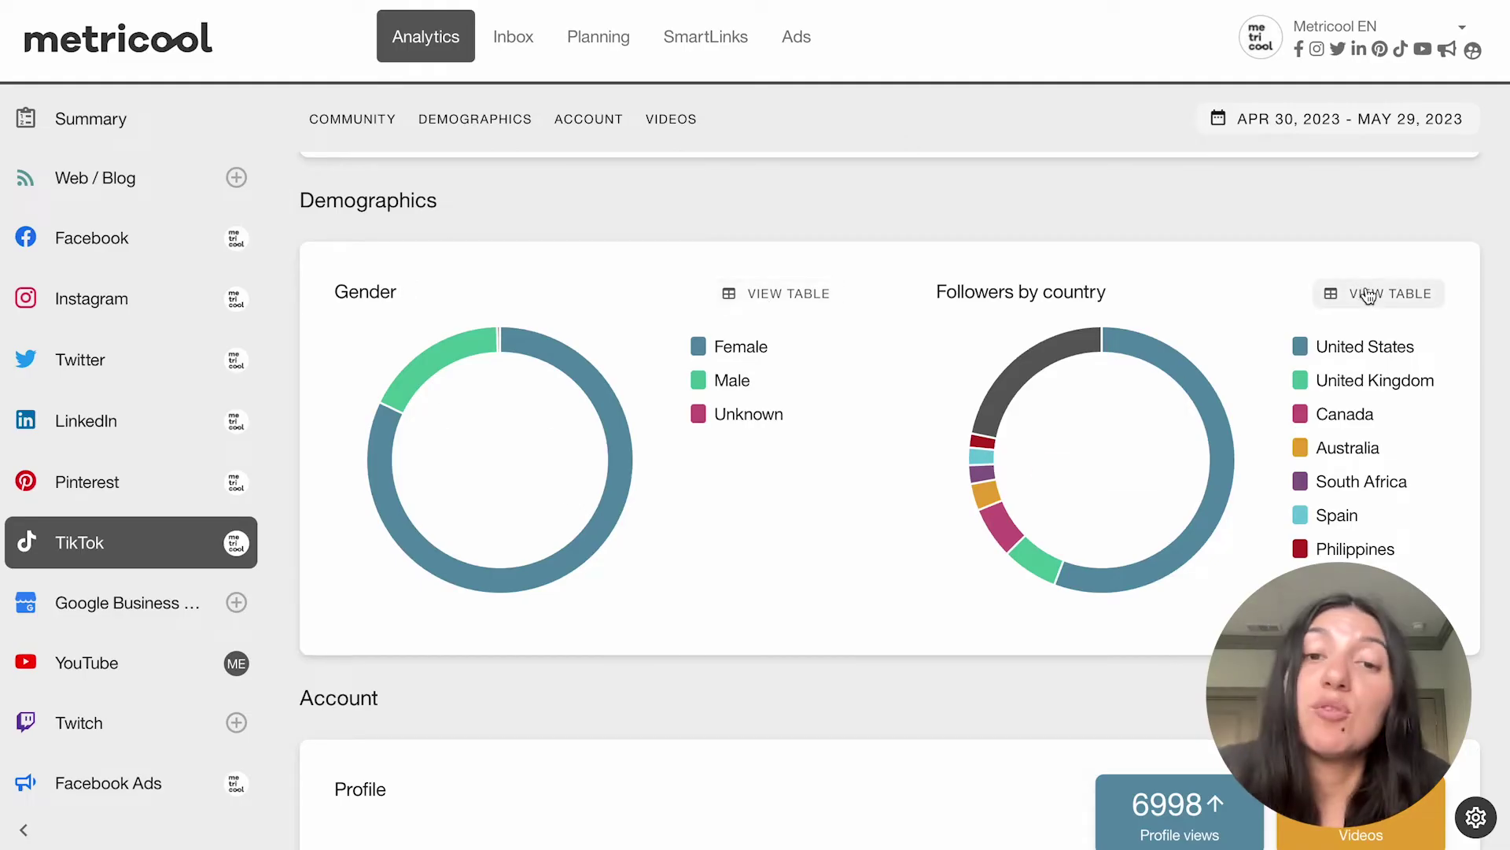
# Step: Examine the Account section's profile views and the views, likes, comments and shares of videos viewed in the period
pyautogui.scroll(-3, 815, 593)
pyautogui.scroll(-3, 815, 592)
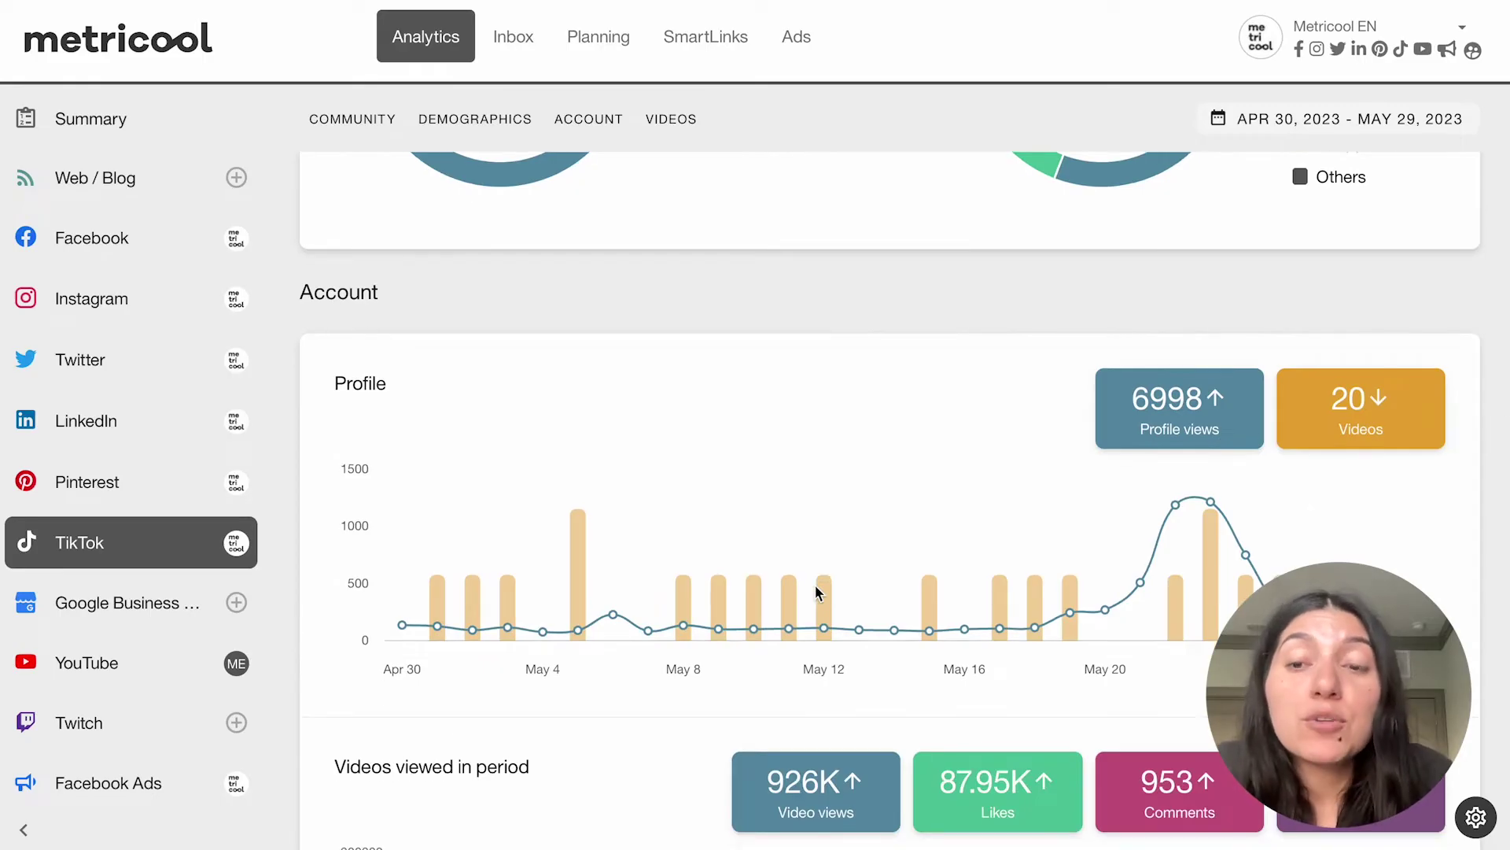
pyautogui.scroll(-1, 815, 584)
pyautogui.moveTo(1176, 318)
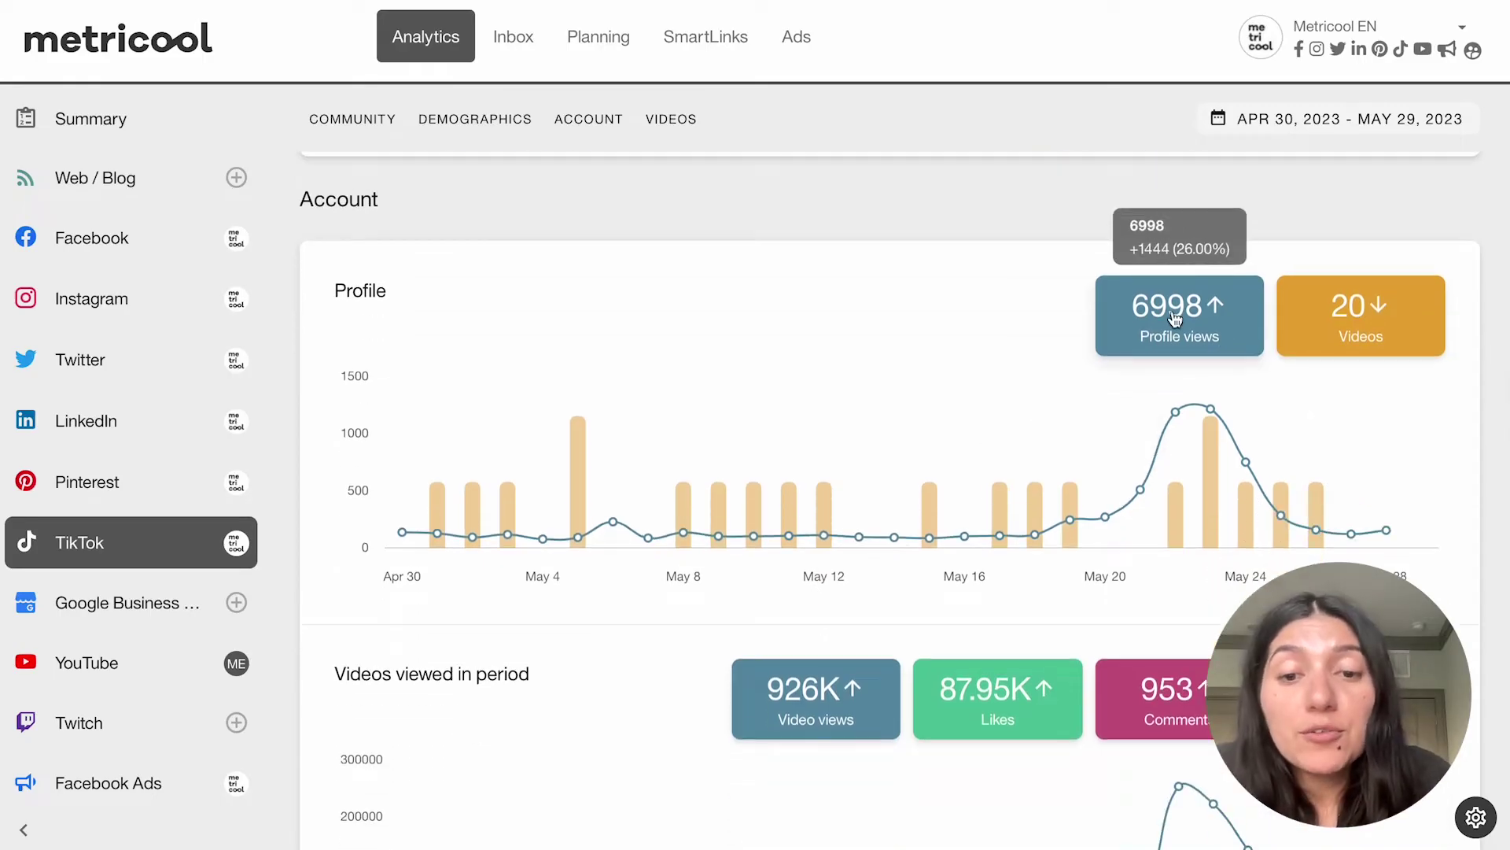
pyautogui.moveTo(1172, 720)
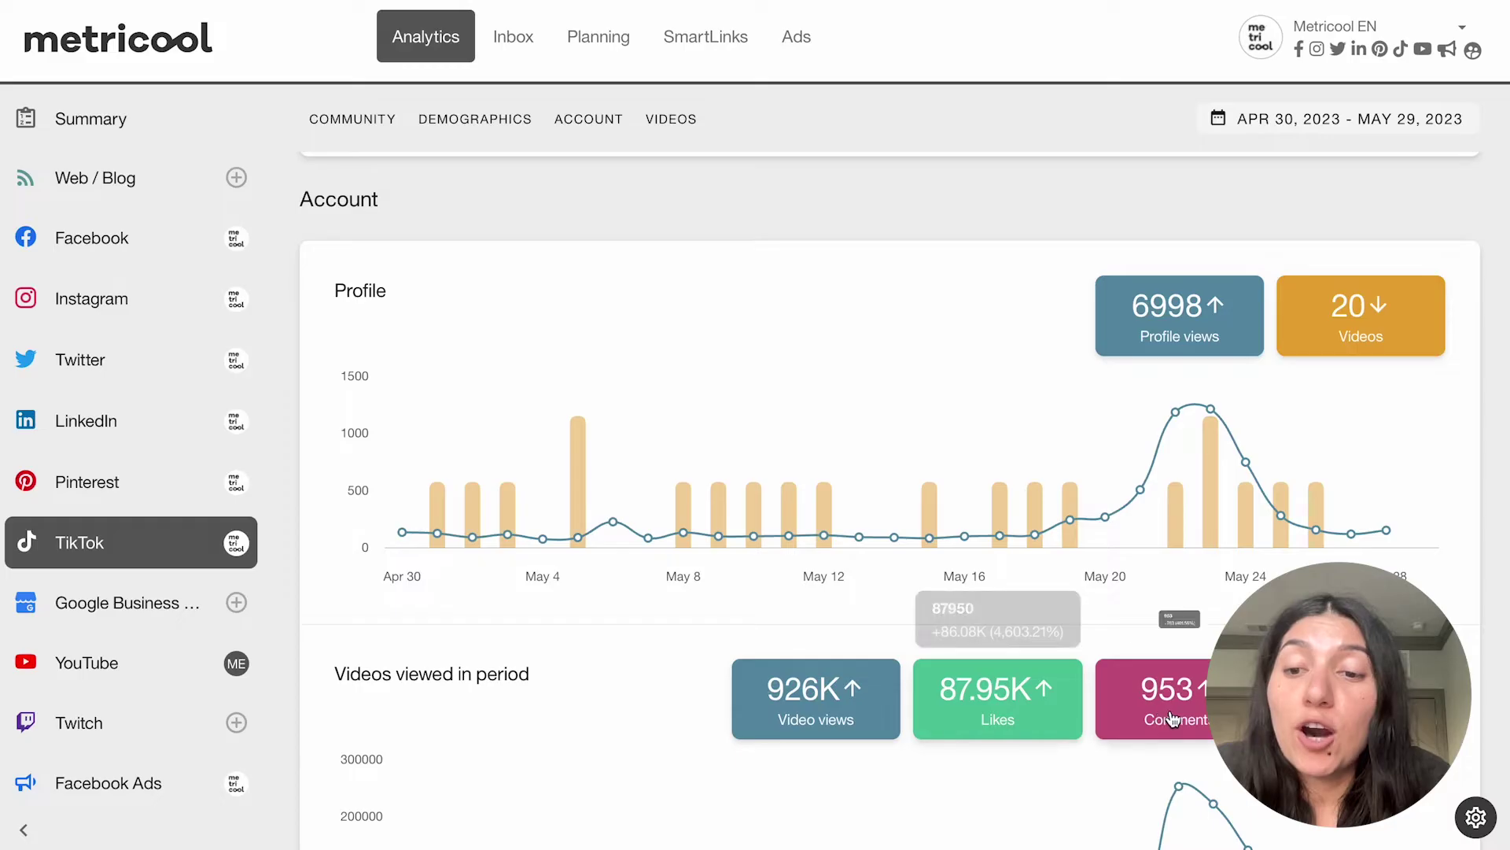
pyautogui.scroll(-1, 1173, 720)
pyautogui.moveTo(943, 682)
pyautogui.scroll(-1, 943, 682)
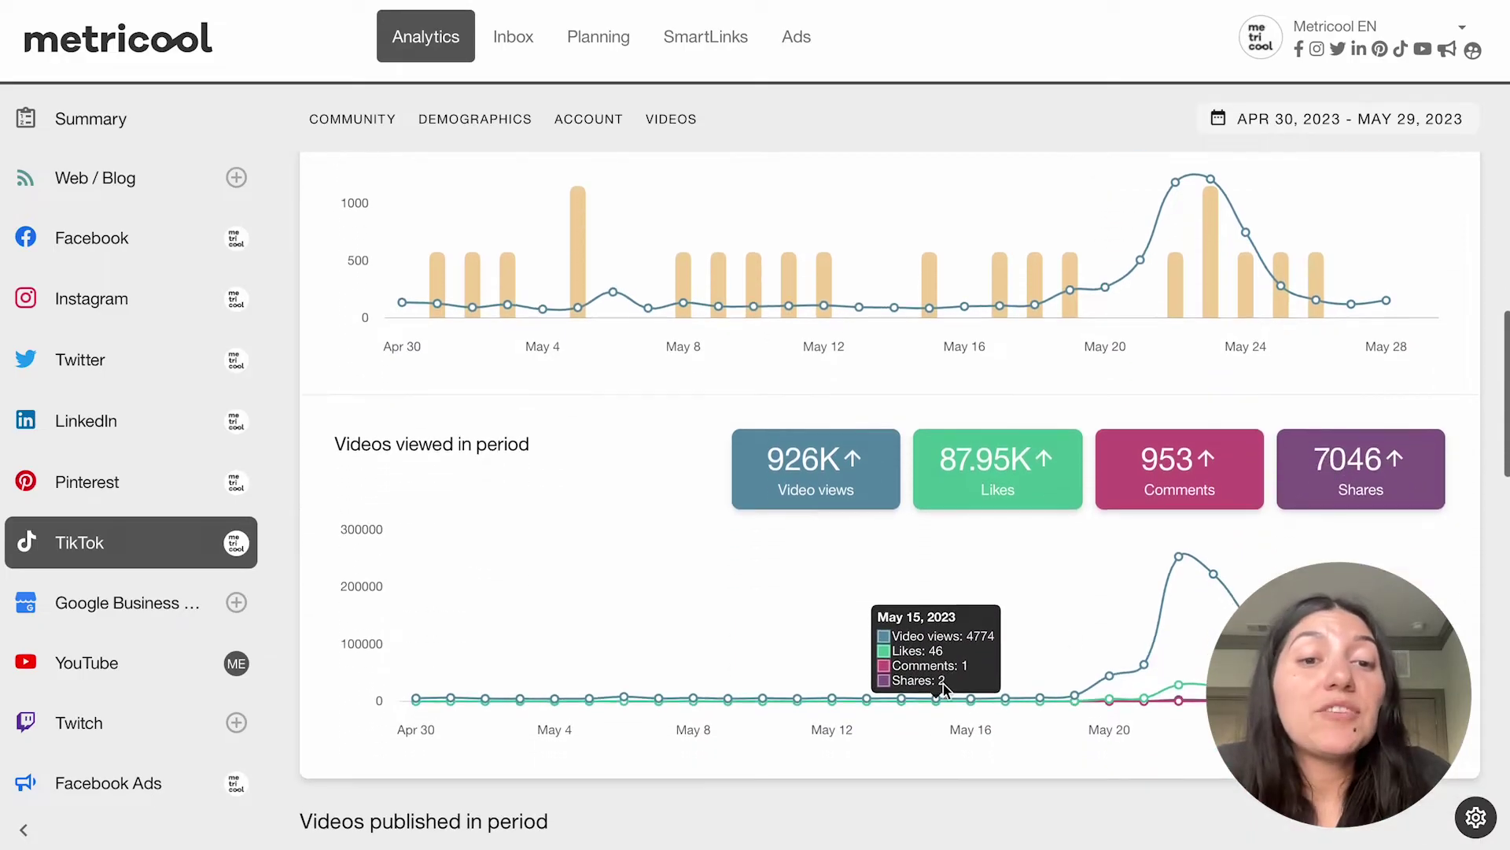
pyautogui.moveTo(839, 470)
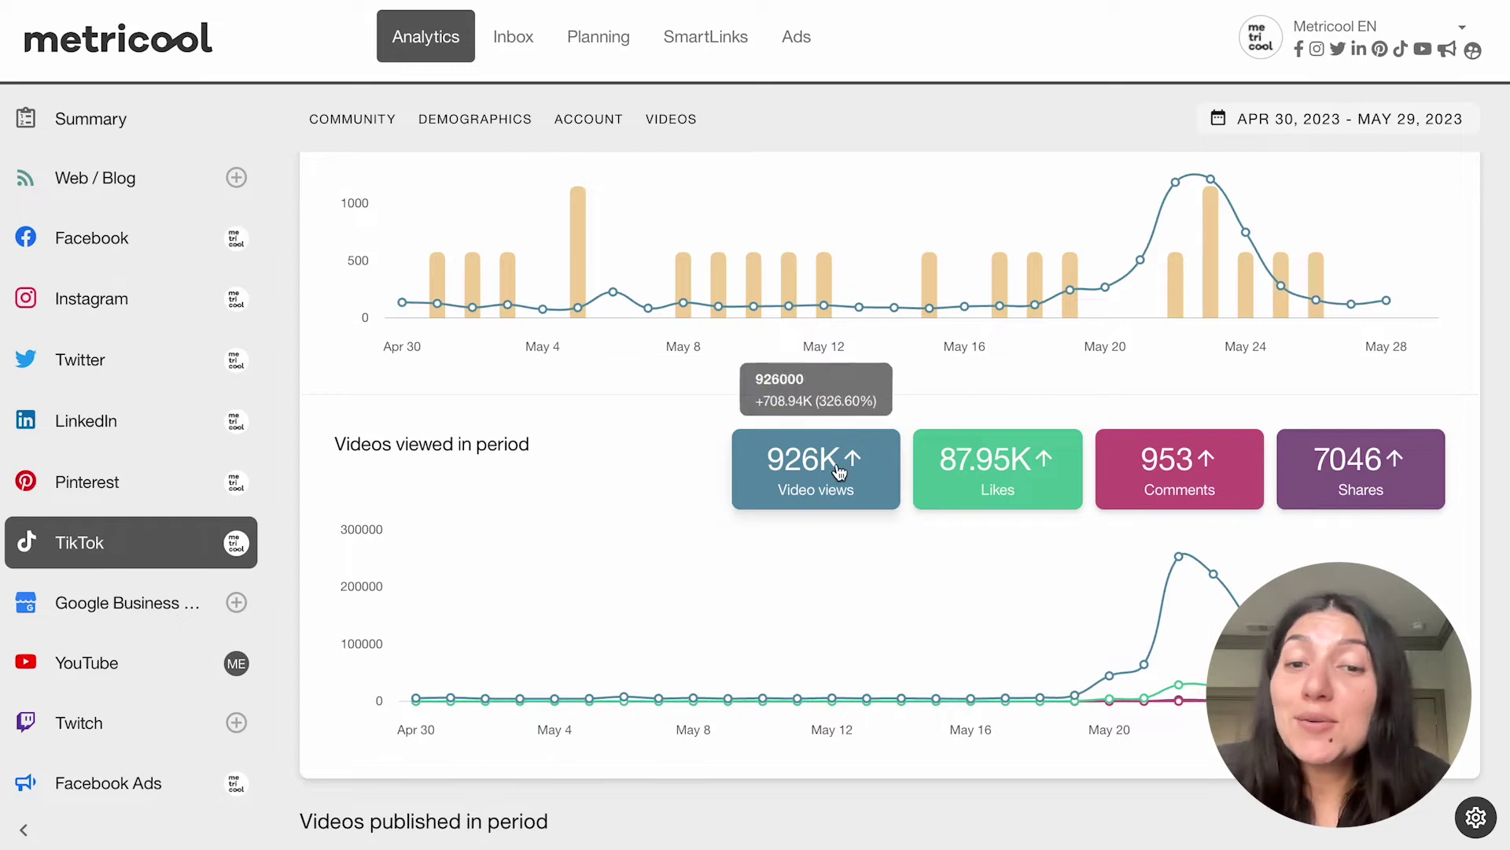
pyautogui.moveTo(1040, 500)
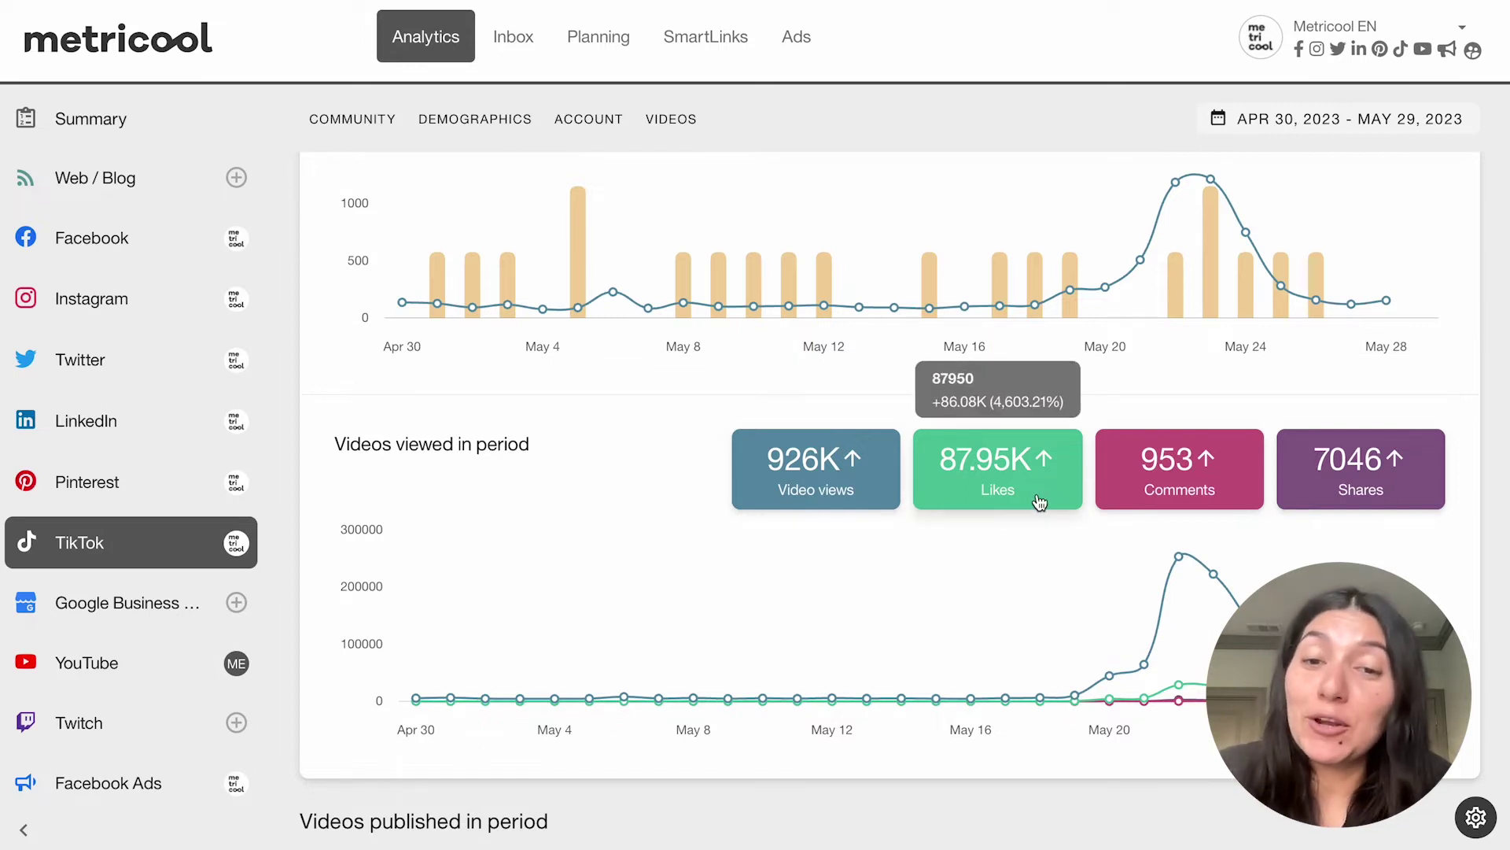
# Step: Hide video views, likes, comments and shares from the Videos viewed in period chart
pyautogui.click(798, 464)
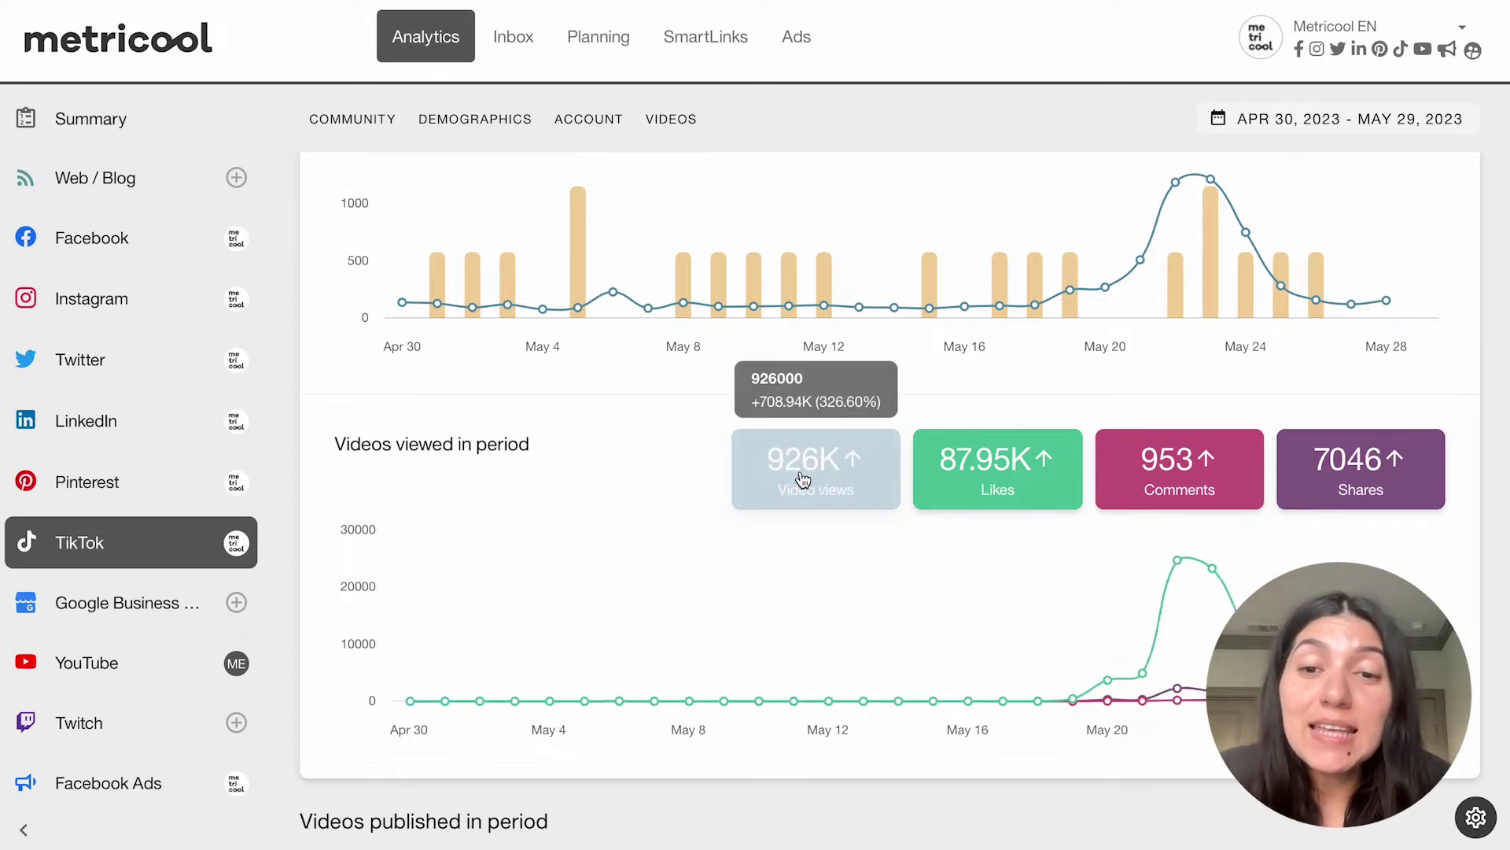
pyautogui.click(998, 483)
pyautogui.click(1142, 486)
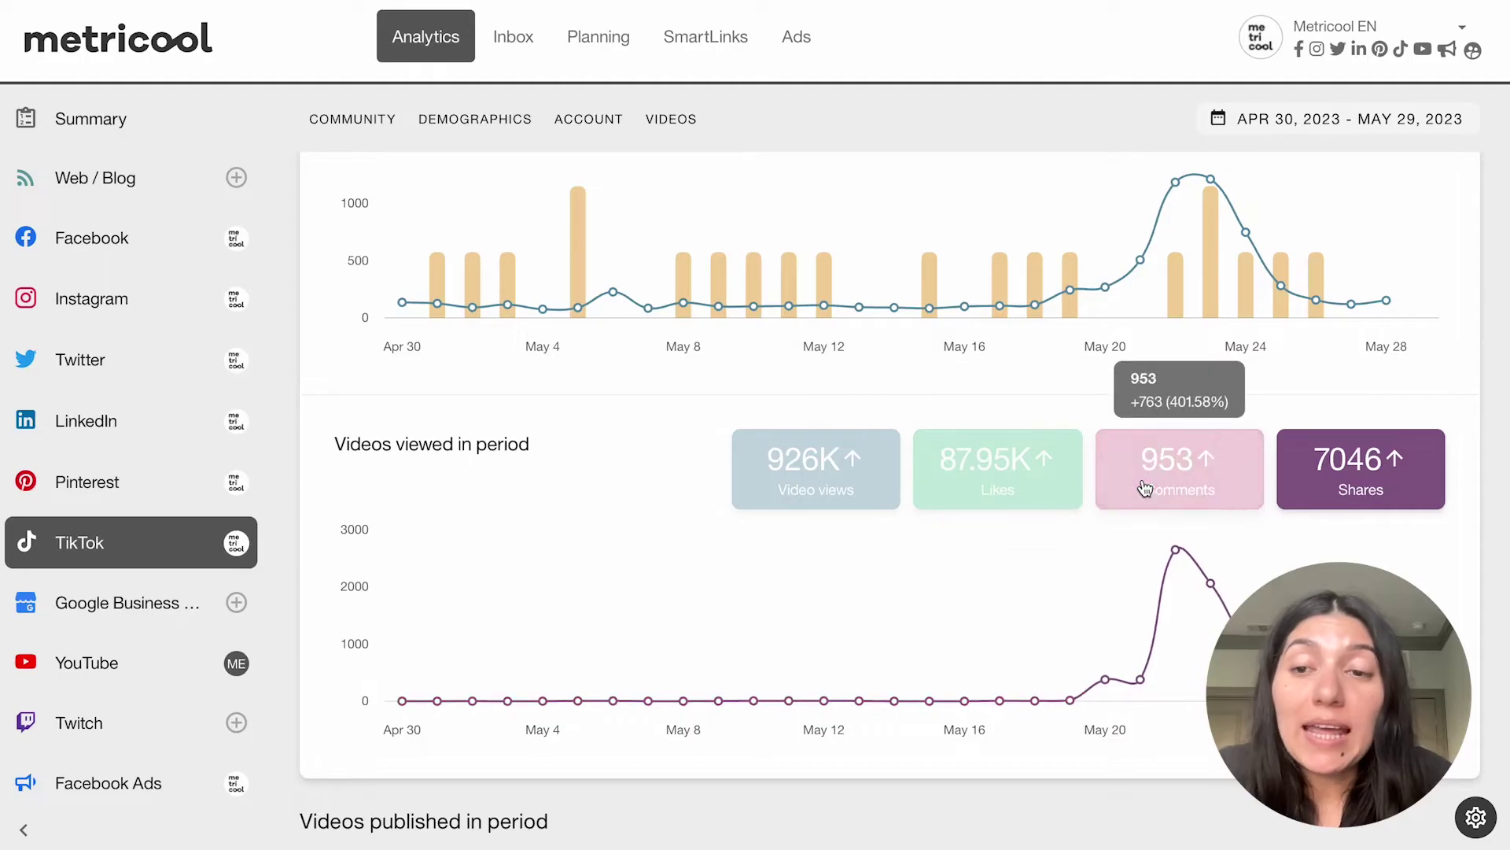
pyautogui.click(1306, 496)
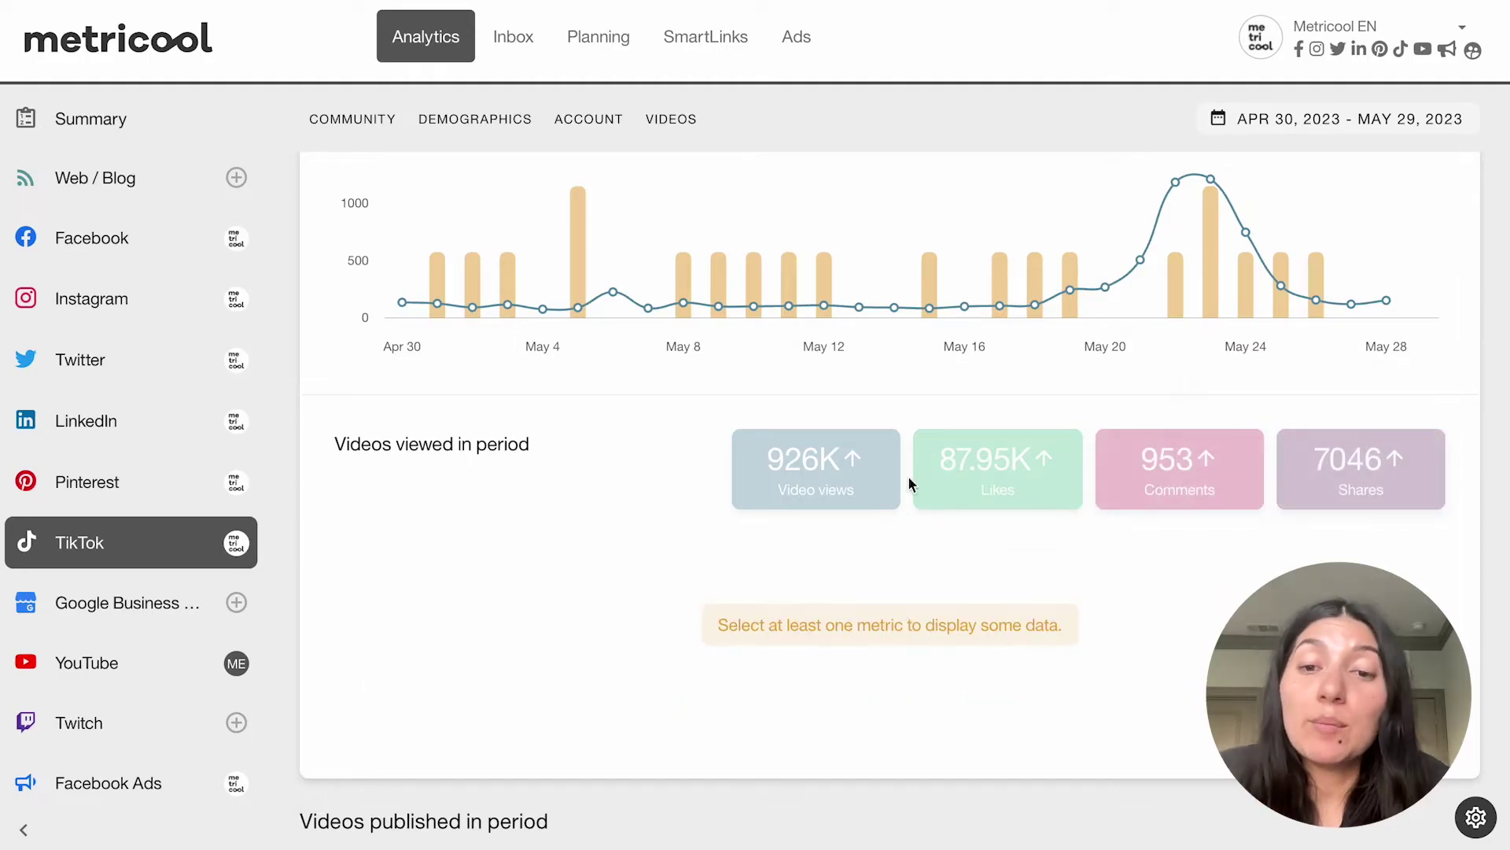
# Step: Show video views, likes, comments and shares again in the Videos viewed in period chart
pyautogui.moveTo(797, 479)
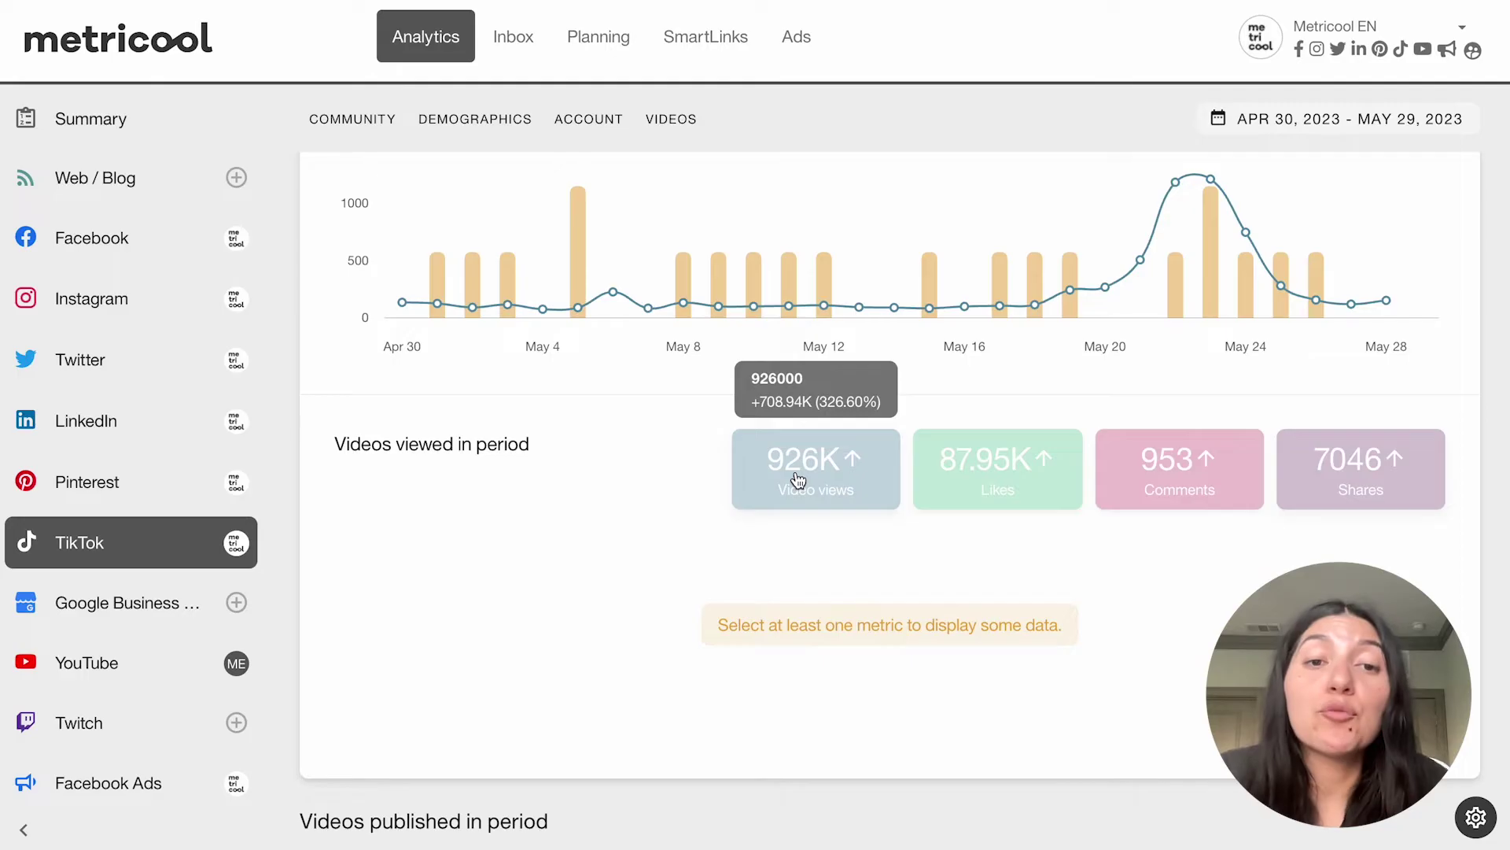
pyautogui.click(798, 479)
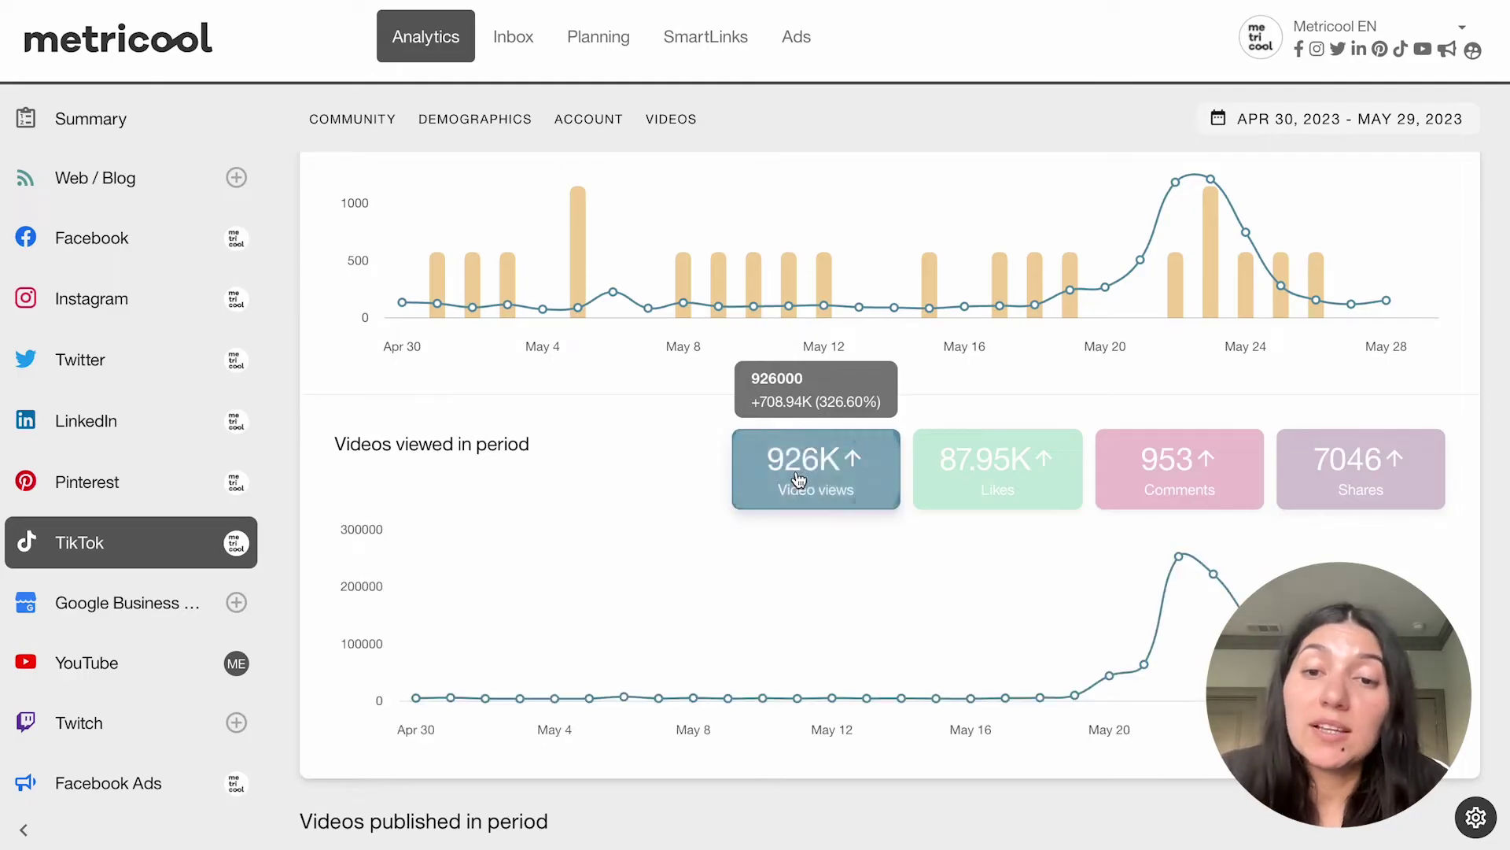
pyautogui.click(963, 481)
pyautogui.click(1143, 476)
pyautogui.click(1373, 492)
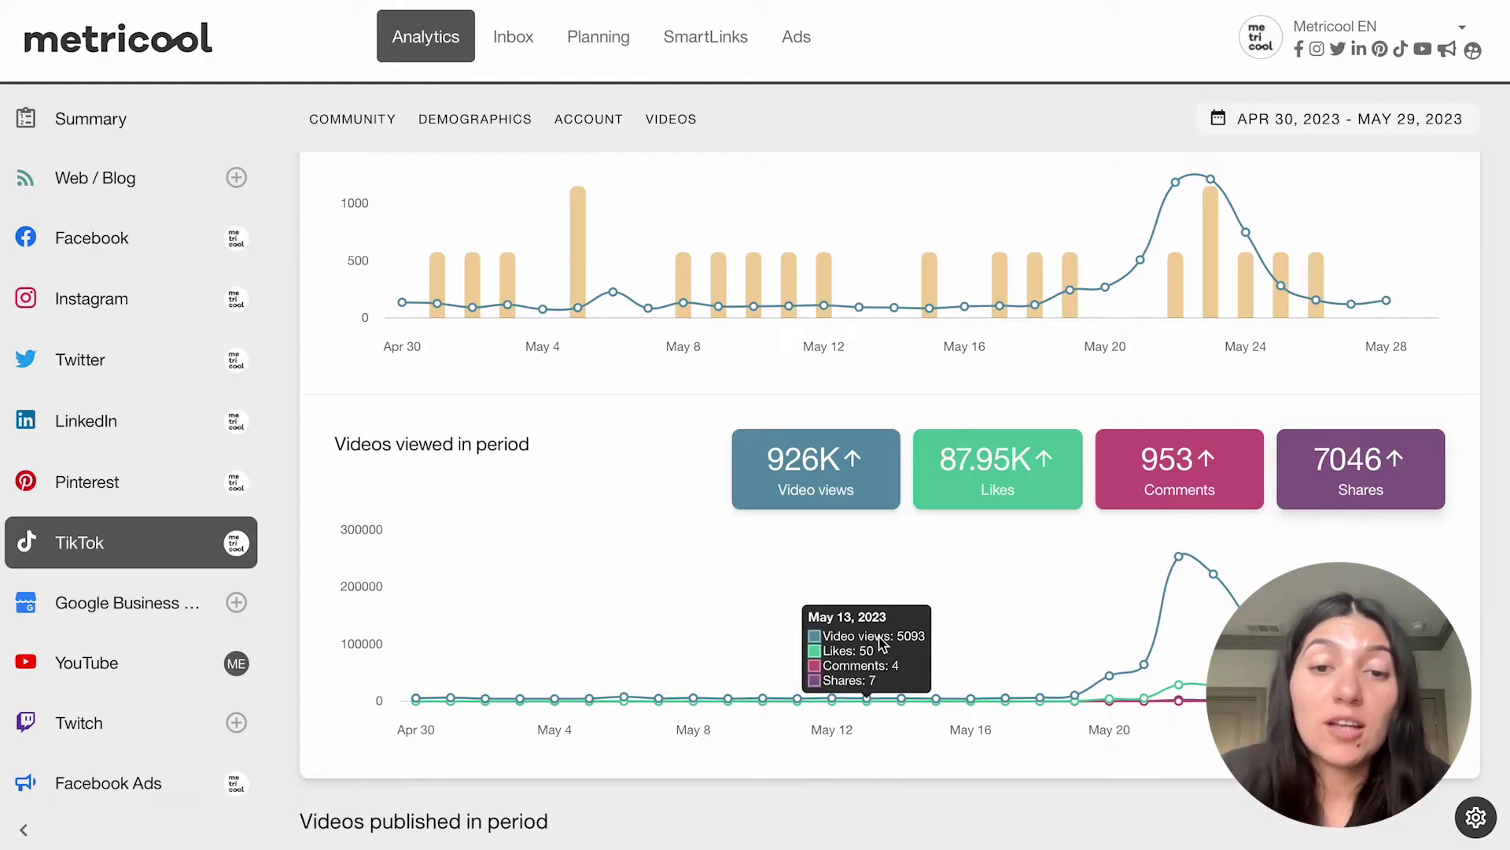
# Step: Examine the summary, interactions, impression sources and average video views for videos published in the period
pyautogui.scroll(-7, 748, 644)
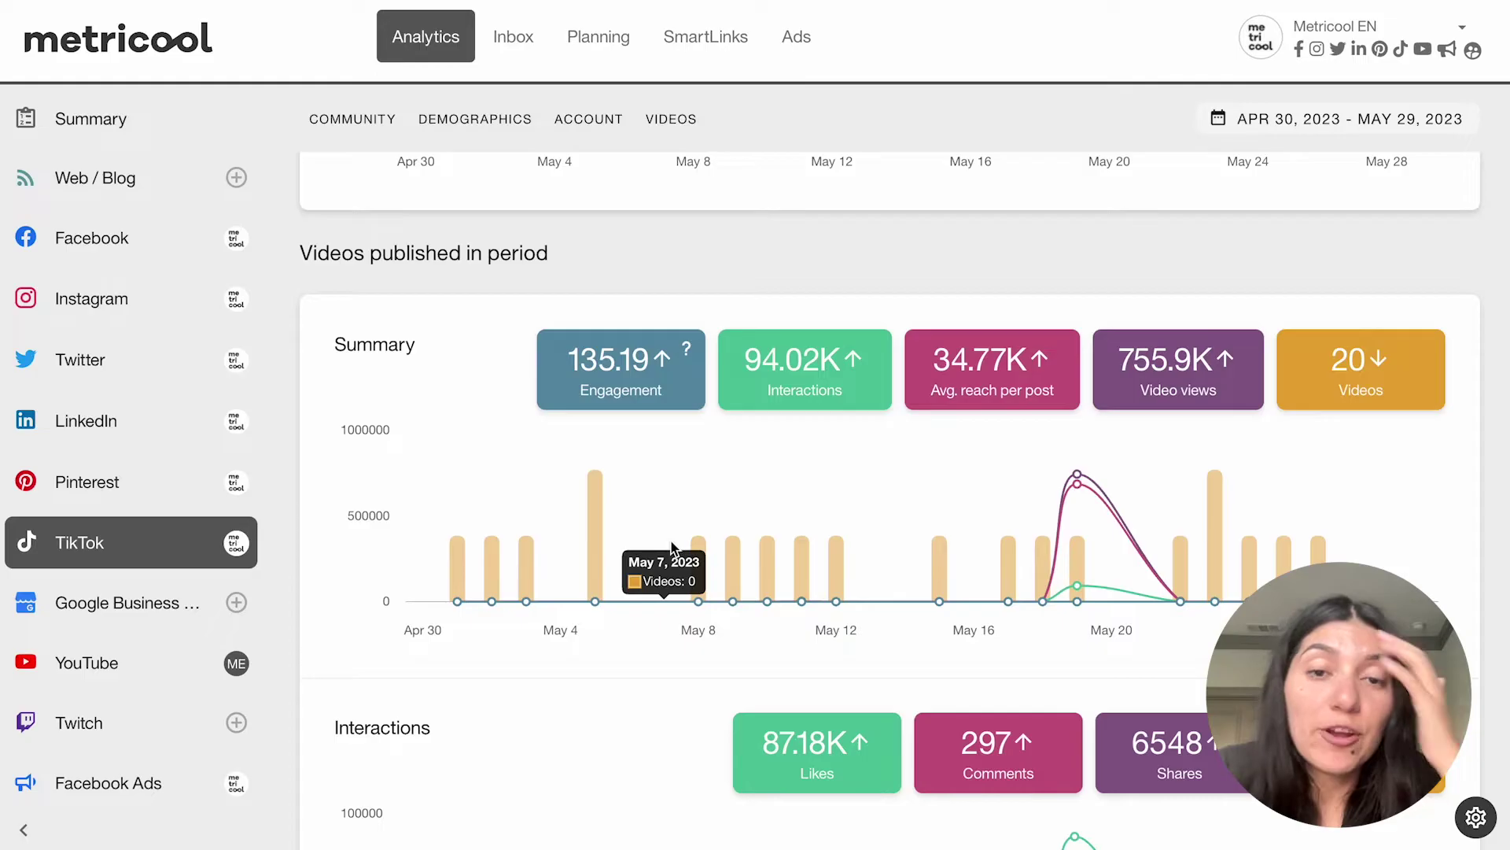
pyautogui.scroll(5, 673, 548)
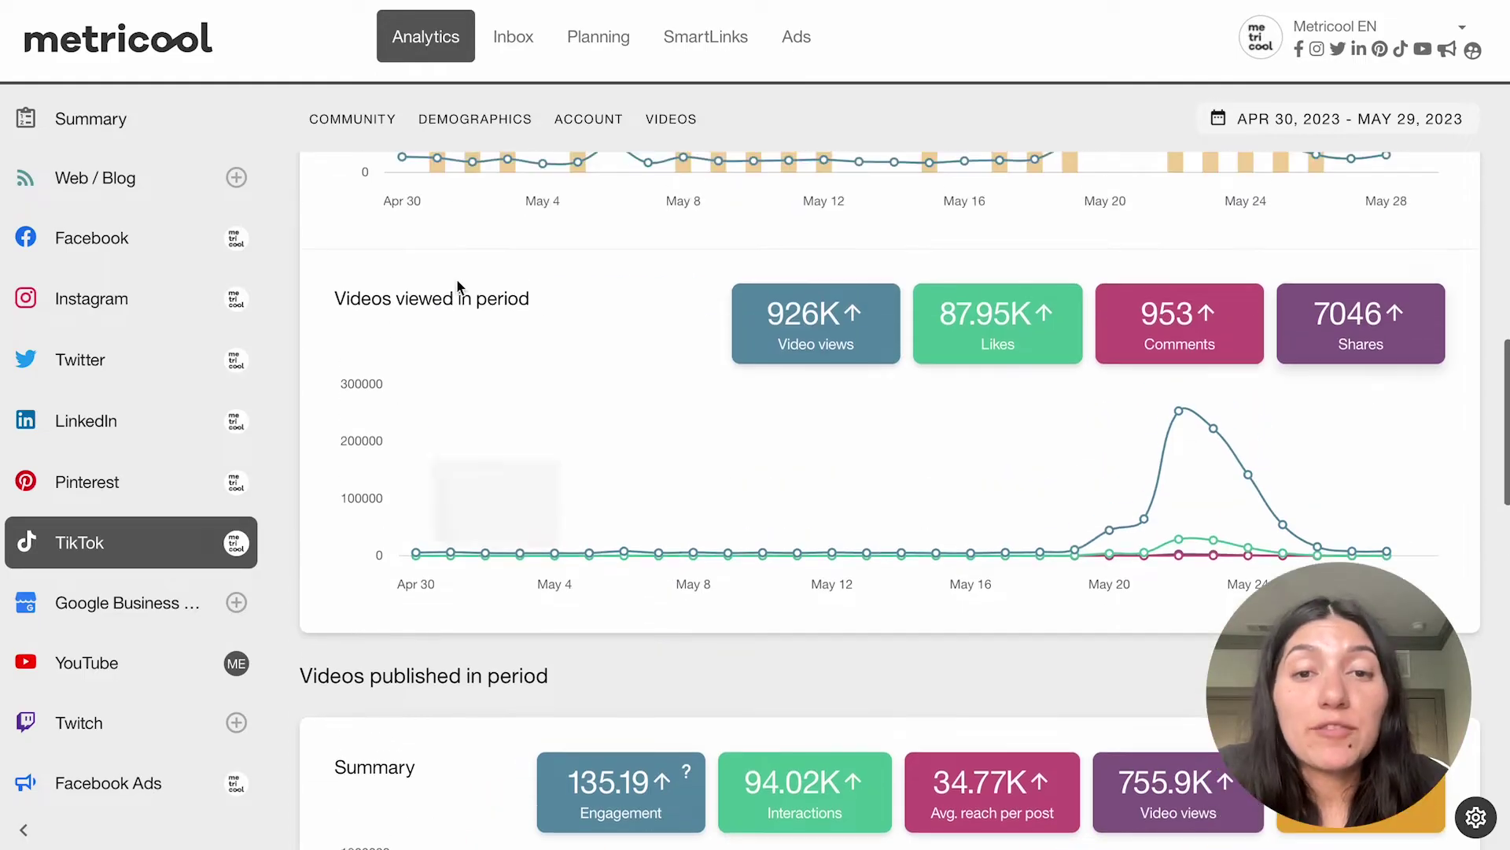
pyautogui.scroll(-7, 724, 574)
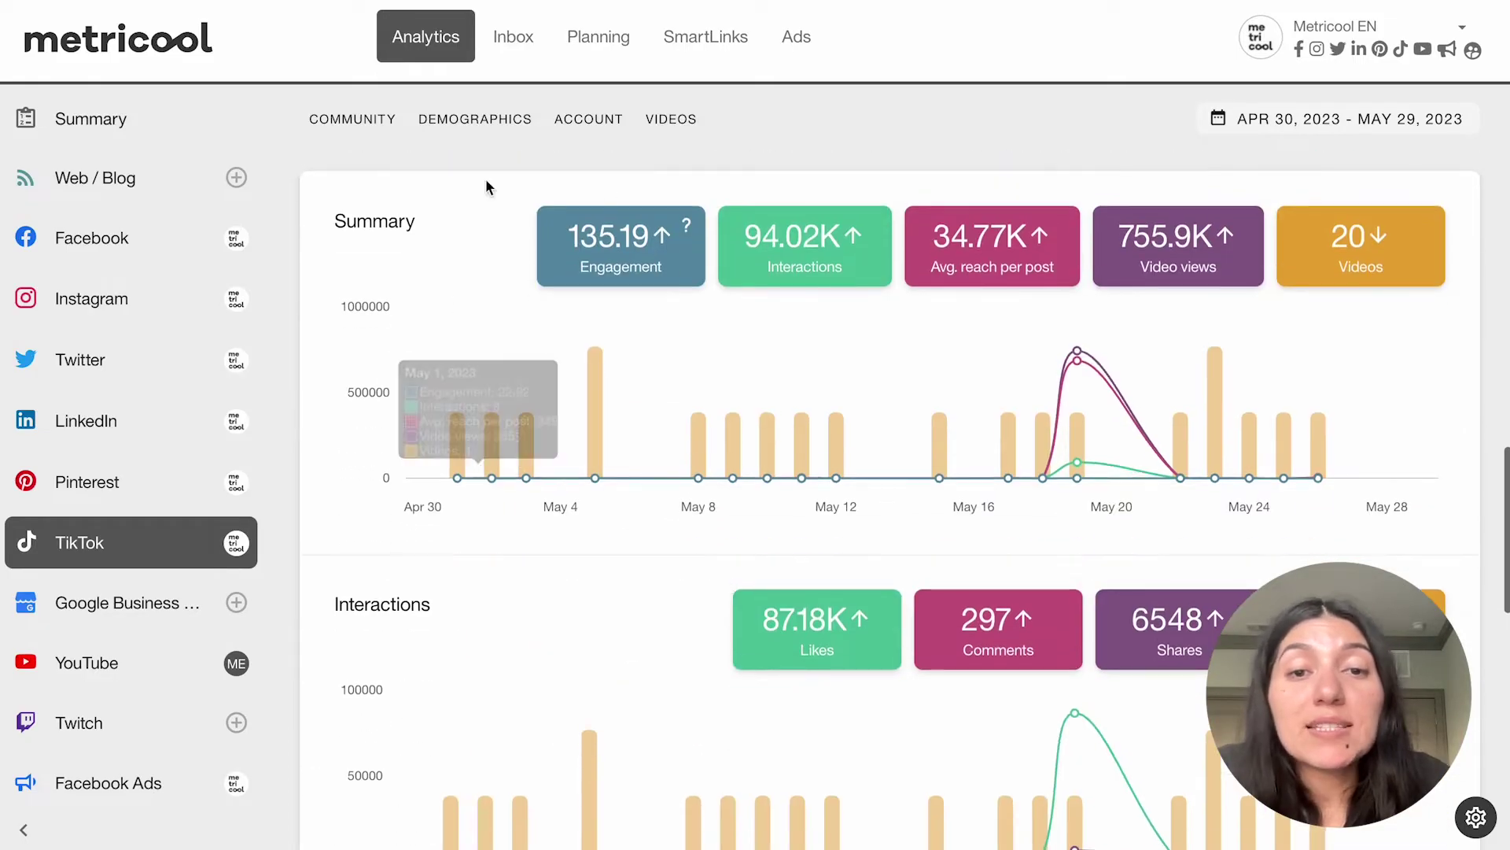
pyautogui.moveTo(671, 280)
pyautogui.moveTo(917, 270)
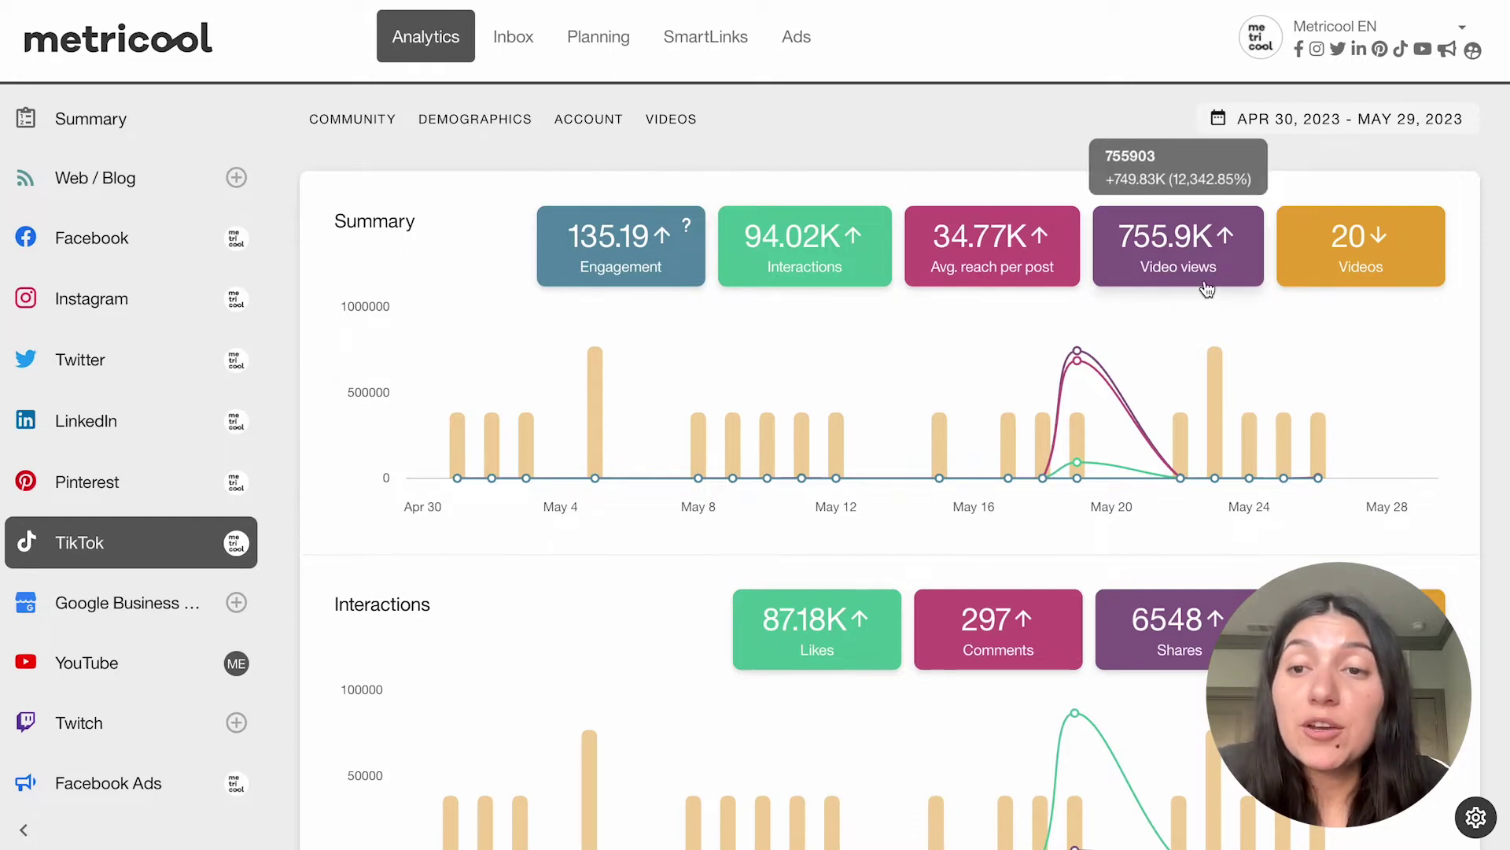
pyautogui.moveTo(1371, 270)
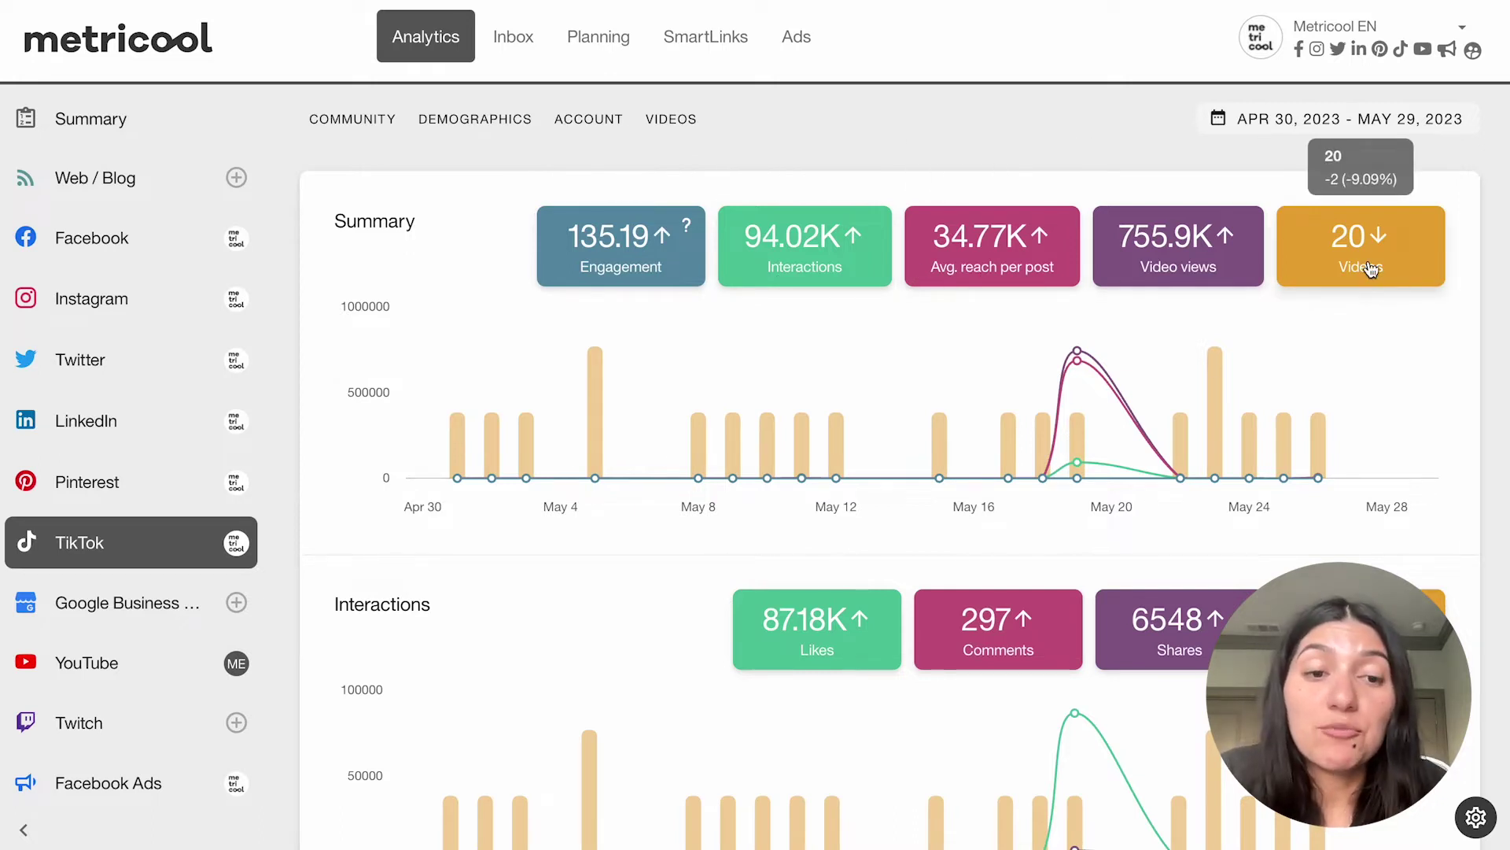
pyautogui.moveTo(1033, 610)
pyautogui.scroll(-3, 1033, 610)
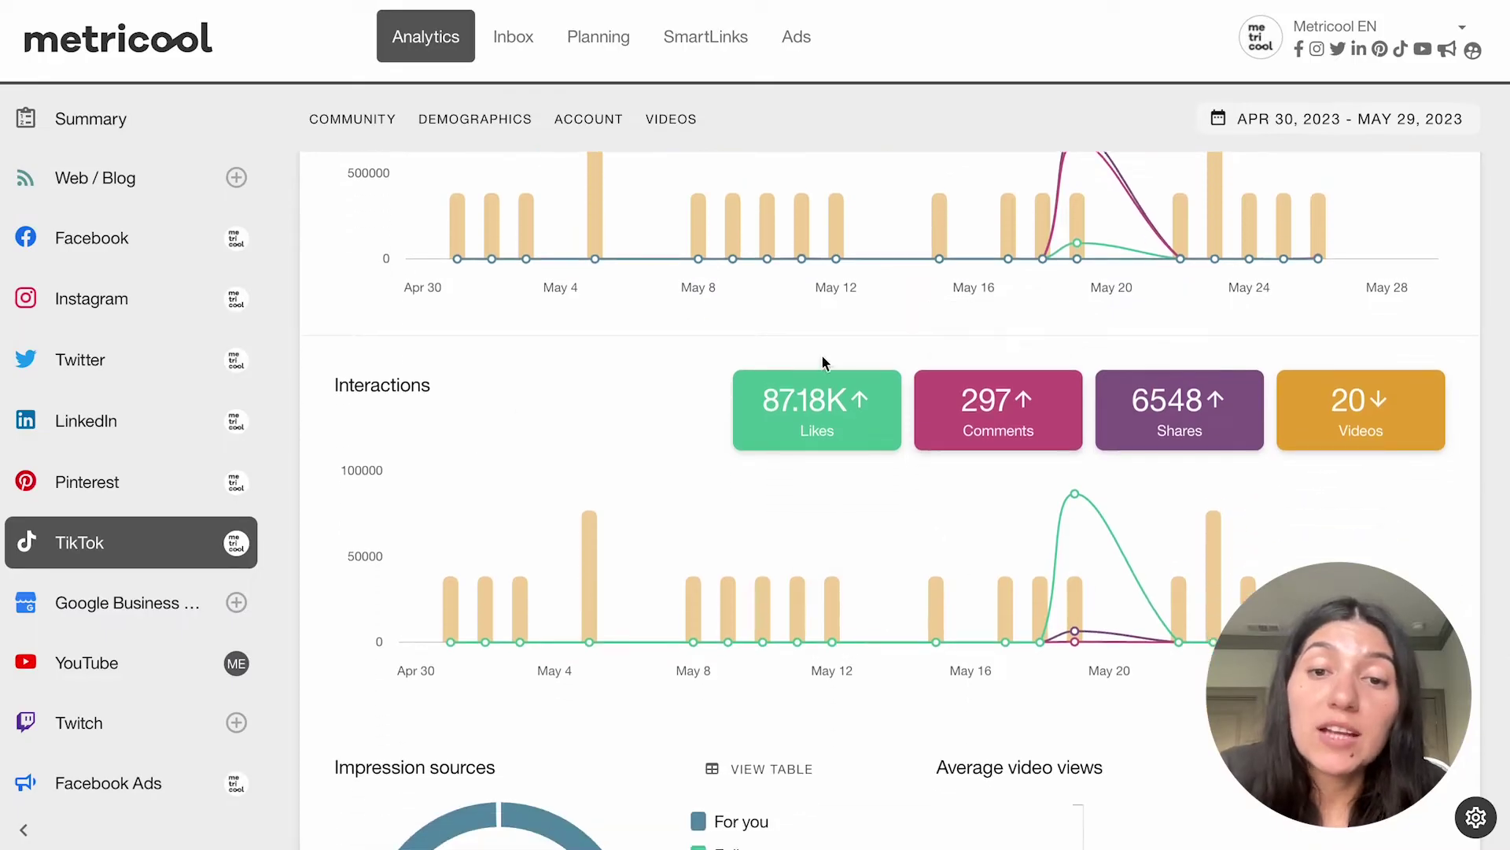
pyautogui.moveTo(976, 429)
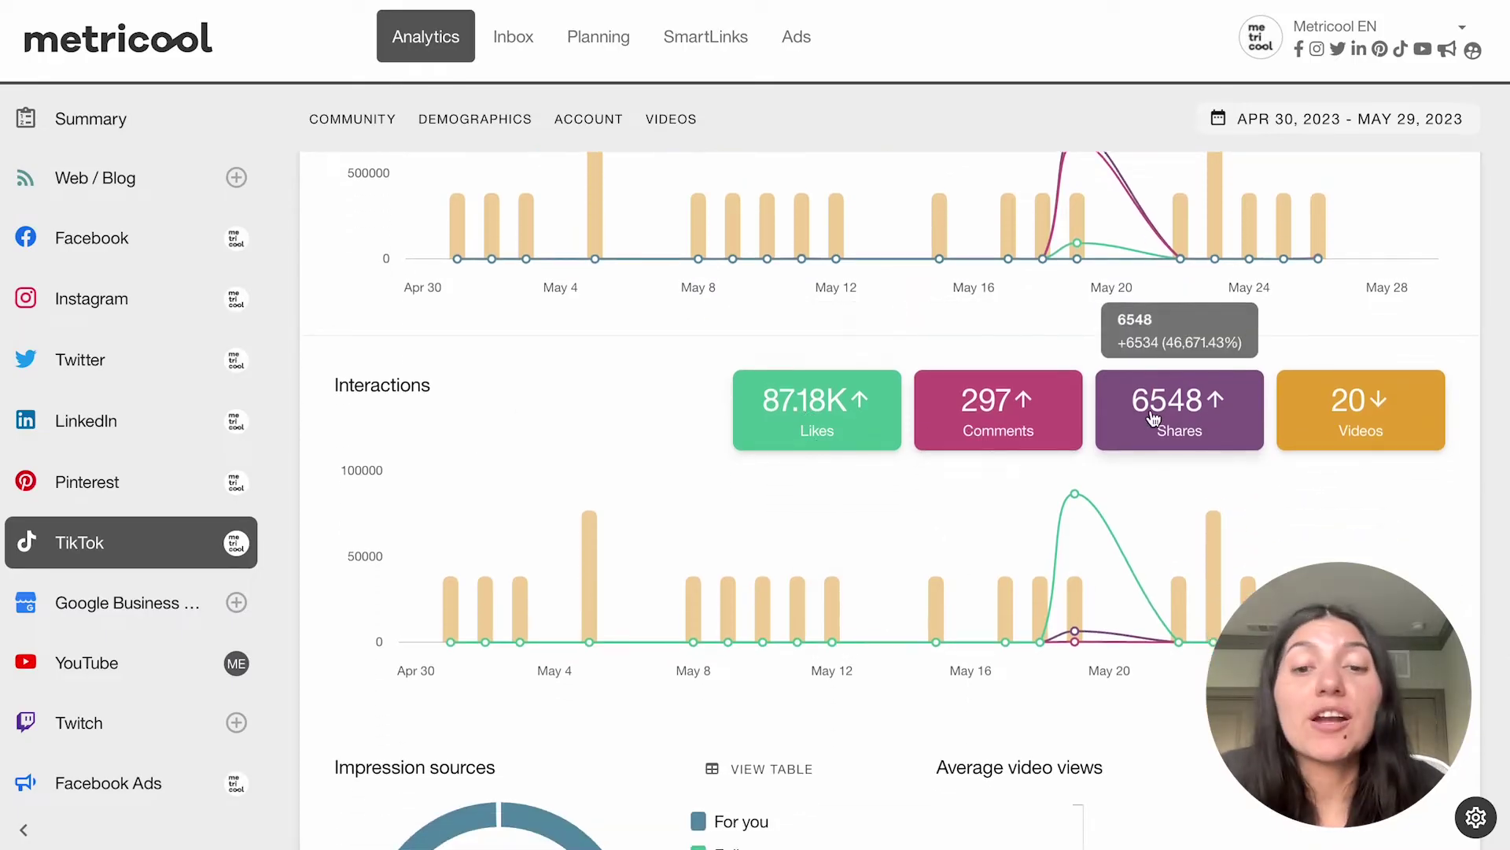
pyautogui.scroll(-6, 931, 692)
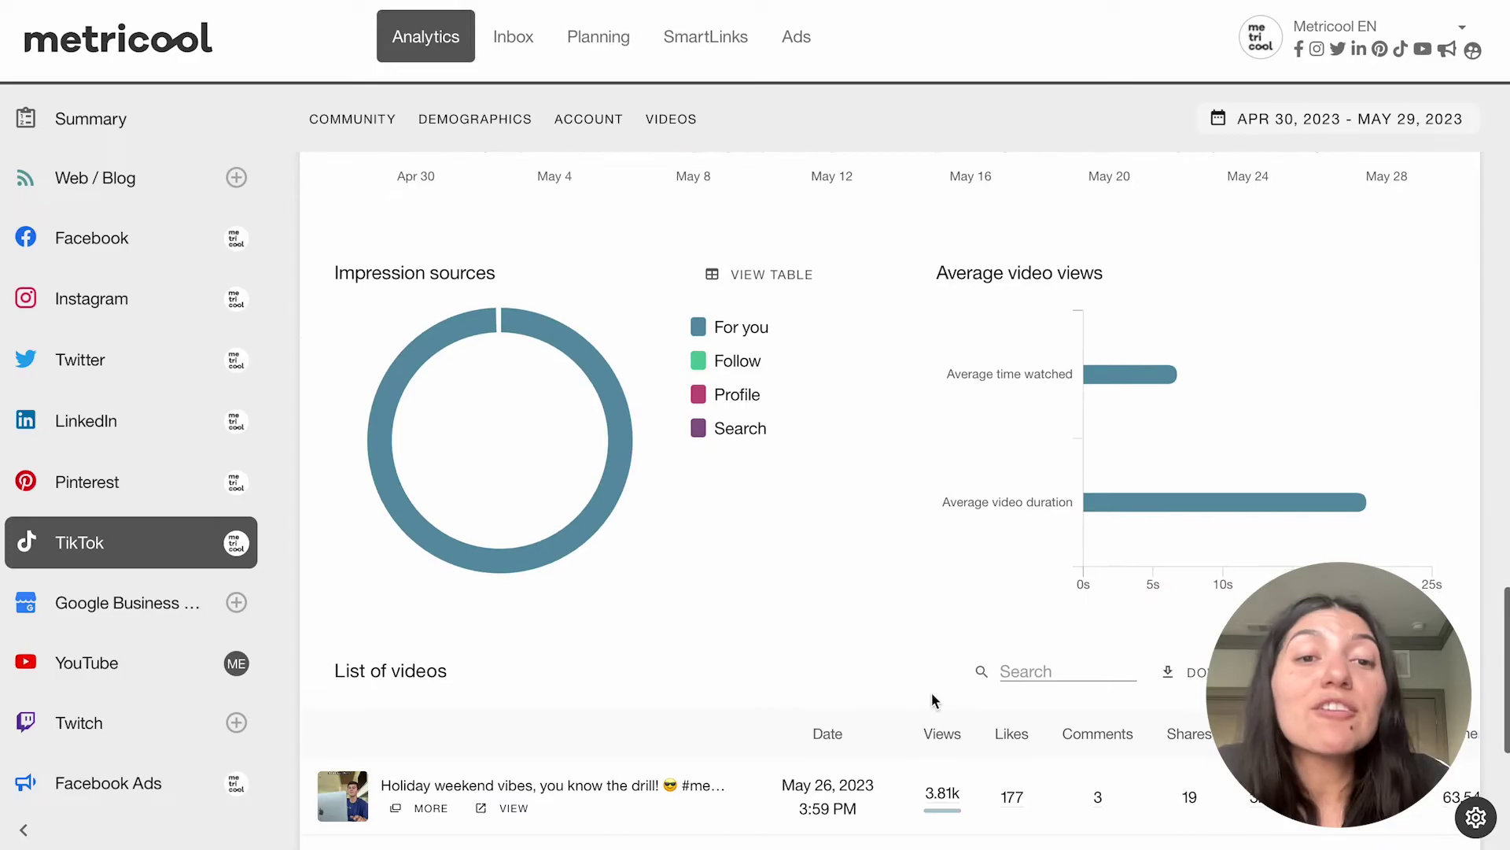
pyautogui.scroll(-1, 933, 700)
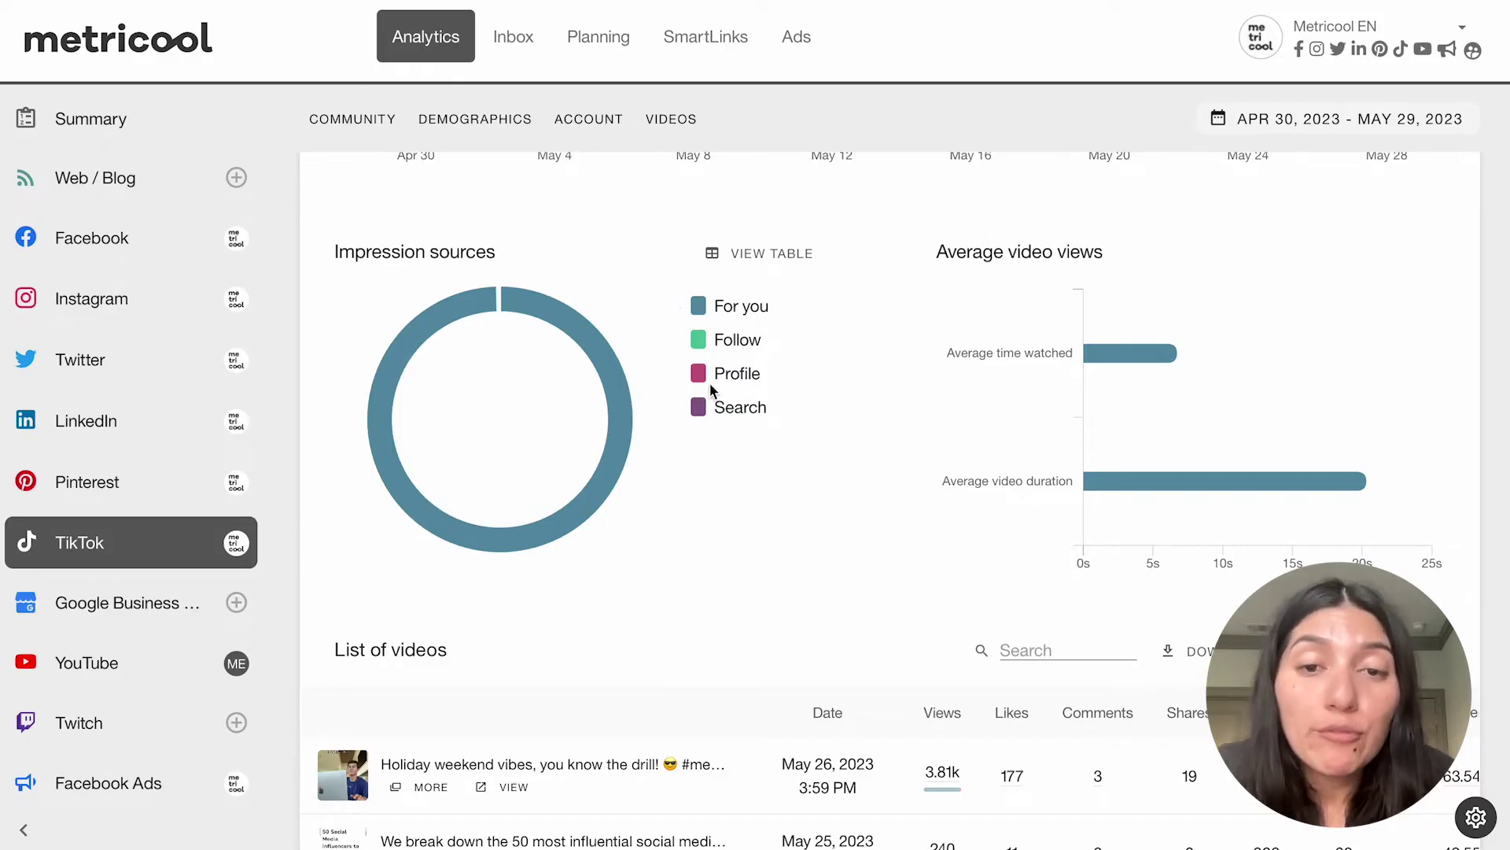
# Step: Examine the impression sources chart and the List of videos metrics, from date and views through to the traffic source percentages
pyautogui.moveTo(540, 310)
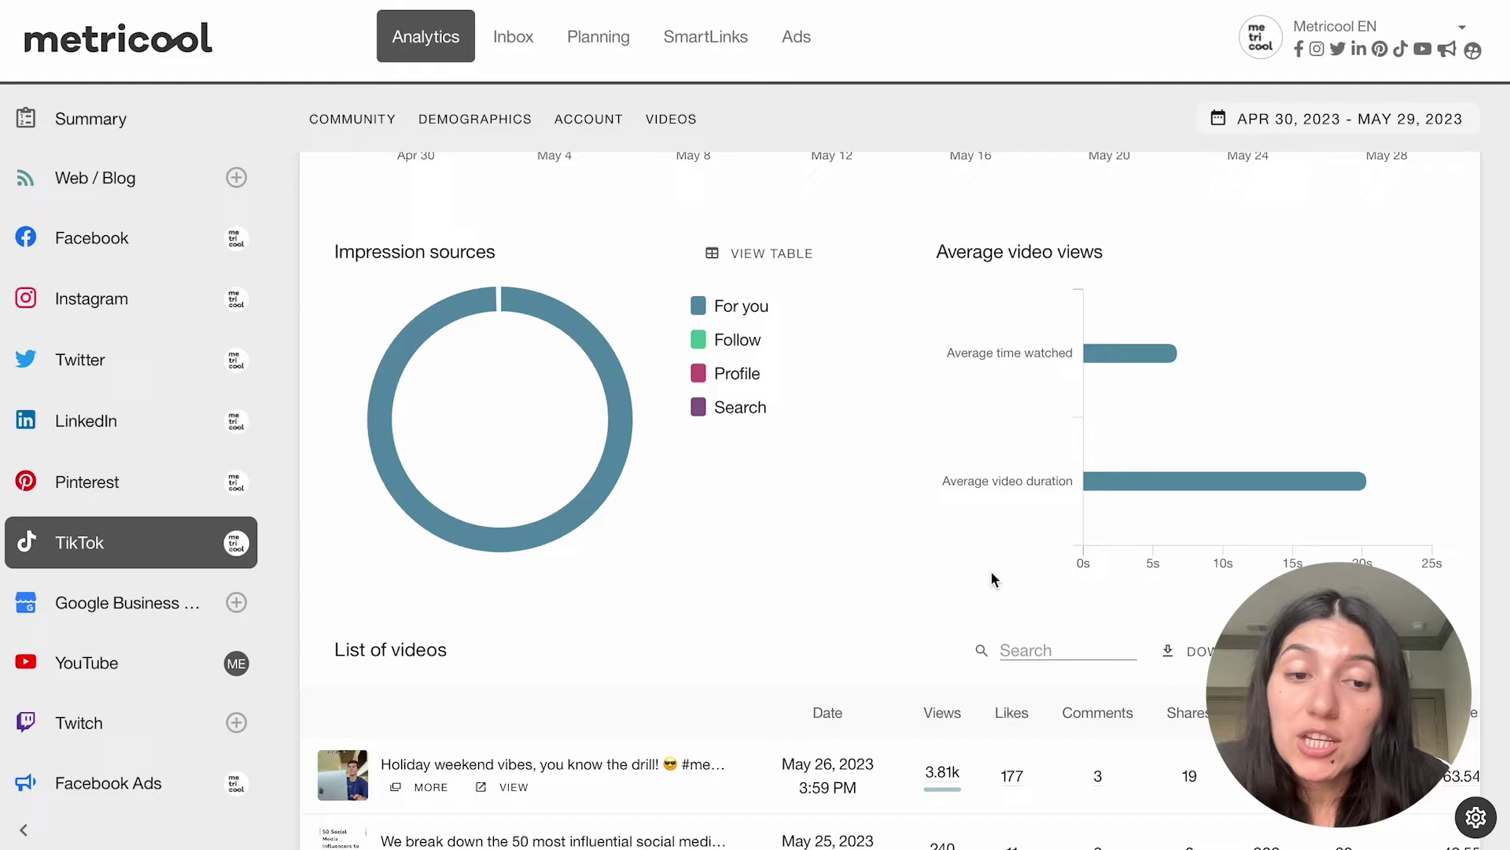
pyautogui.scroll(-3, 654, 606)
pyautogui.scroll(-2, 656, 605)
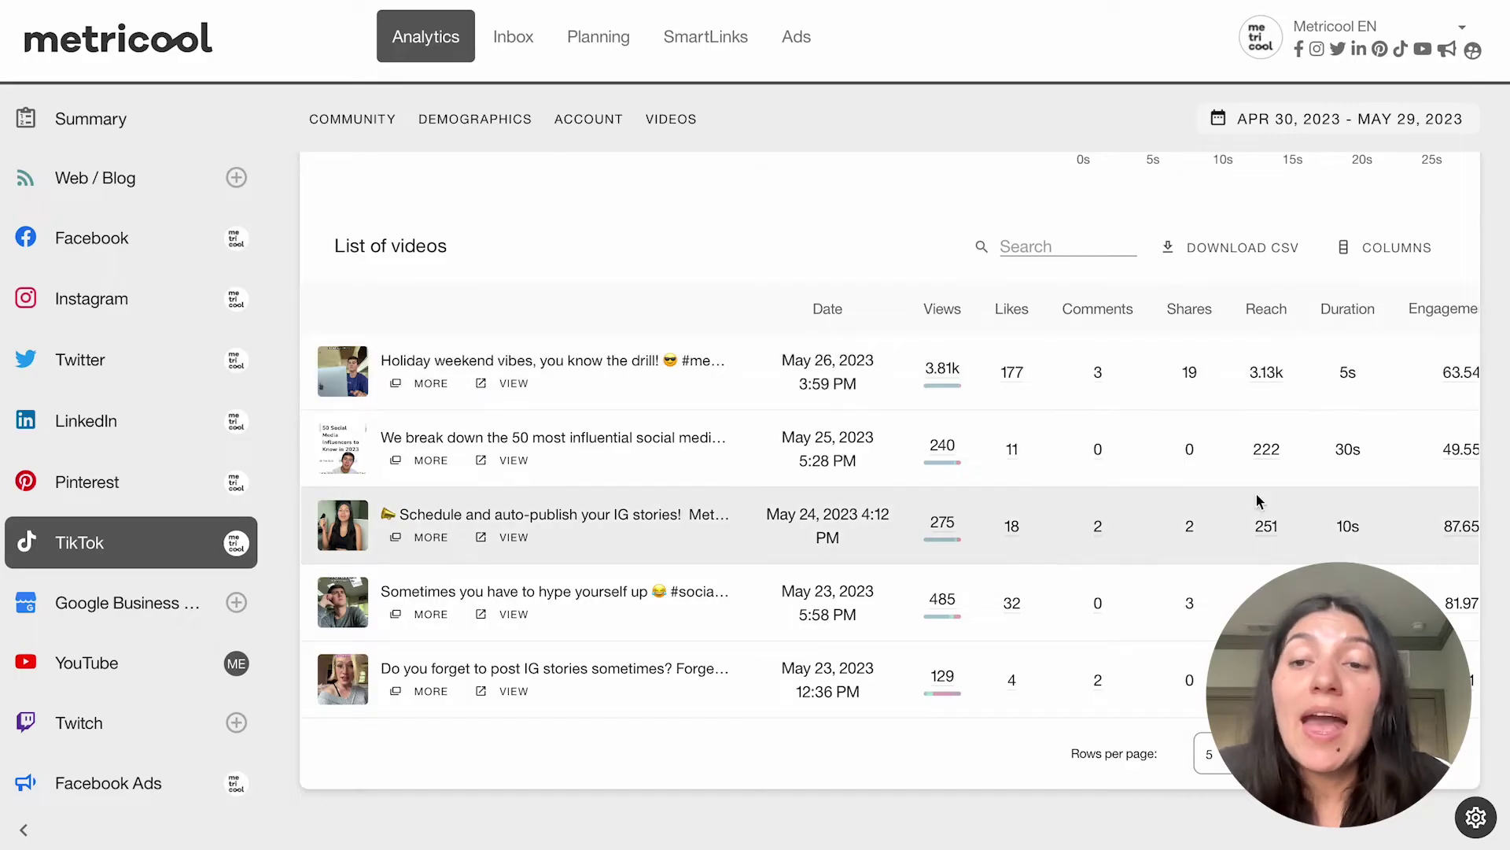
pyautogui.hscroll(3, 1255, 493)
pyautogui.hscroll(5, 1256, 492)
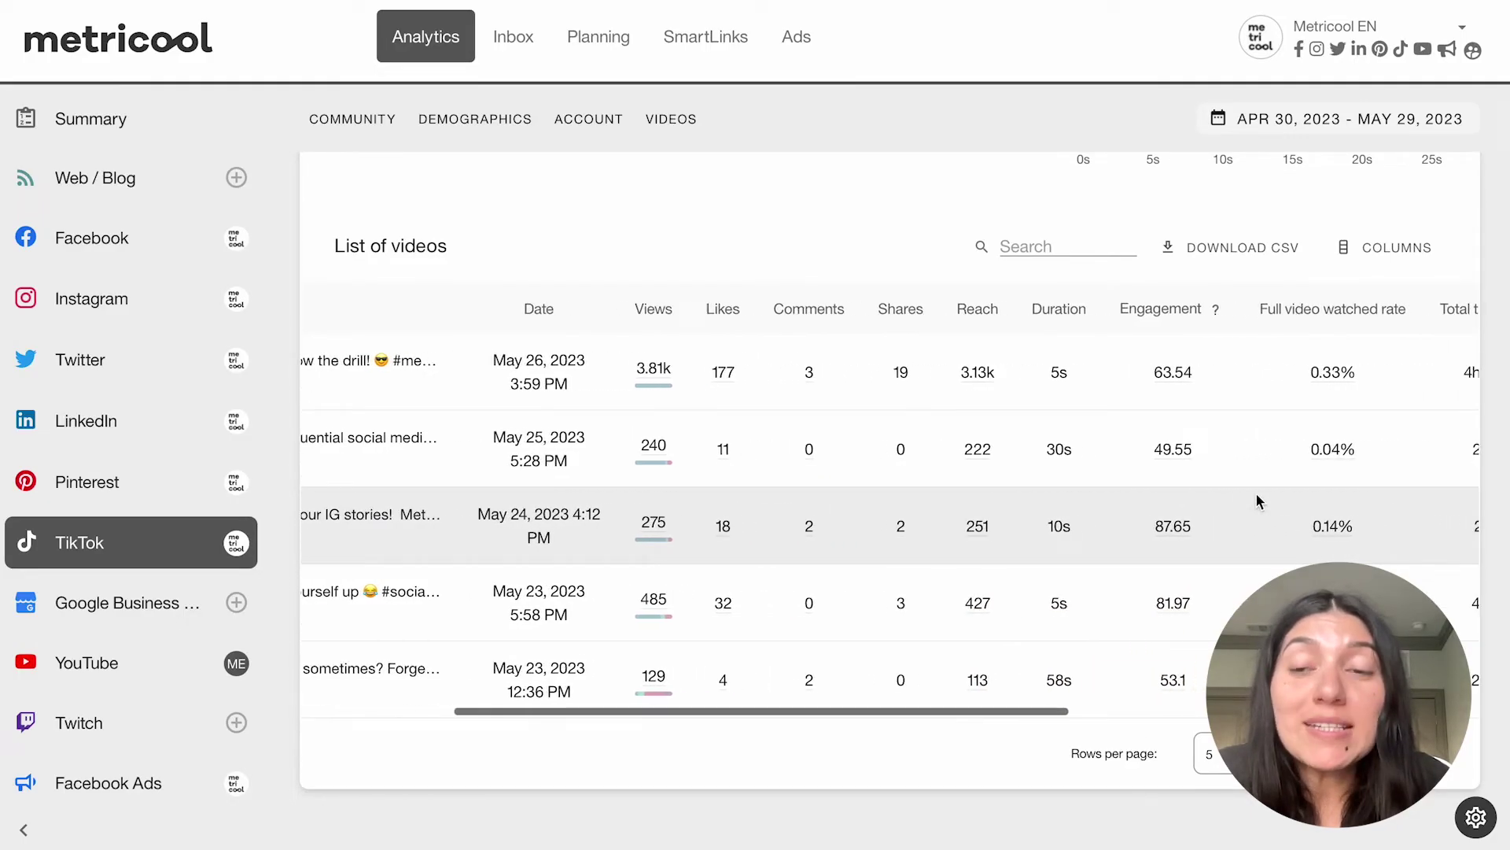
pyautogui.hscroll(5, 1252, 496)
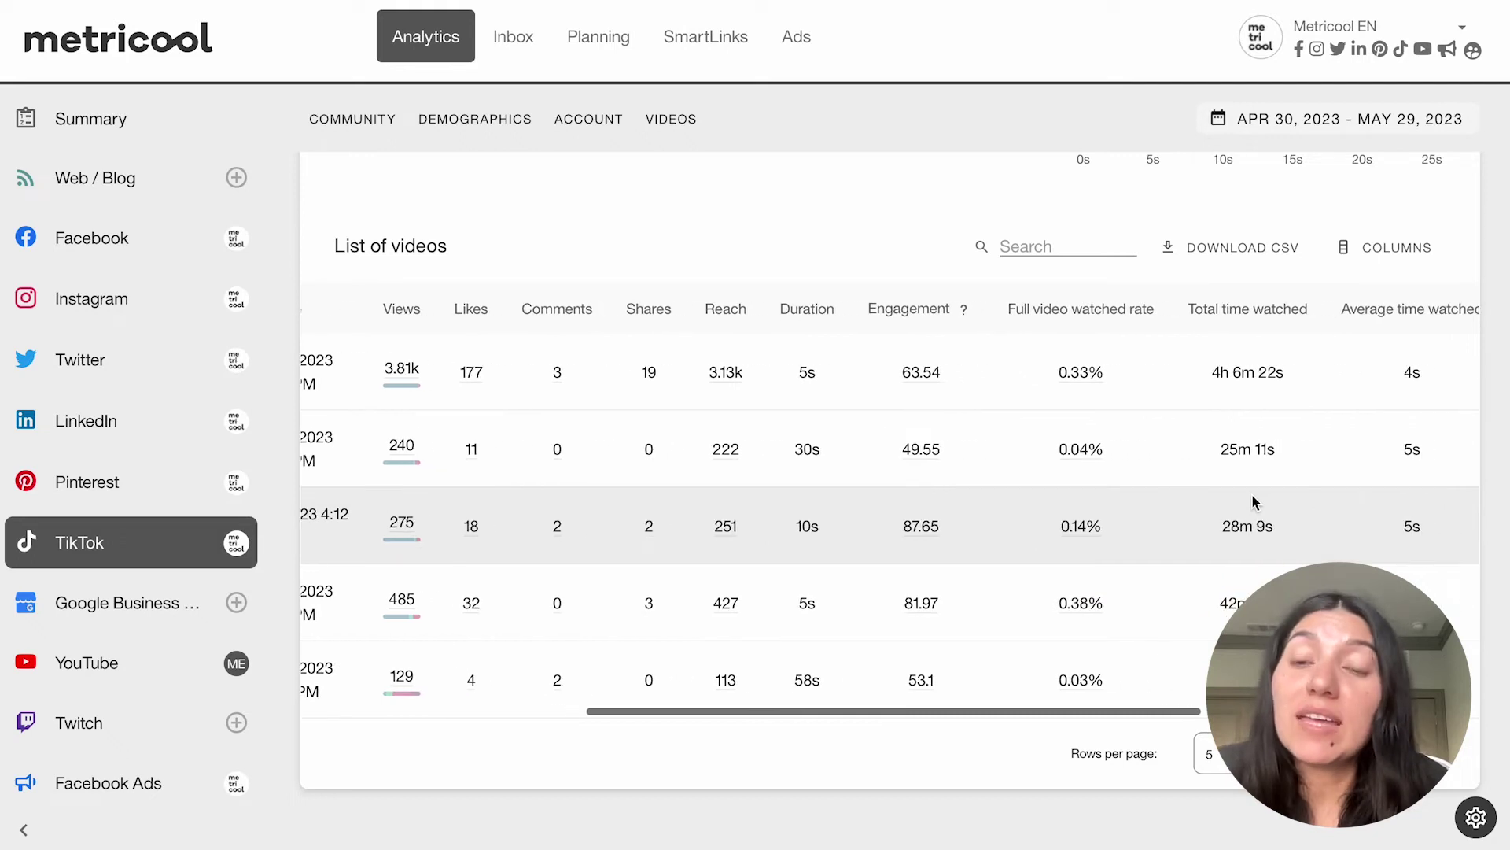
pyautogui.hscroll(5, 1253, 498)
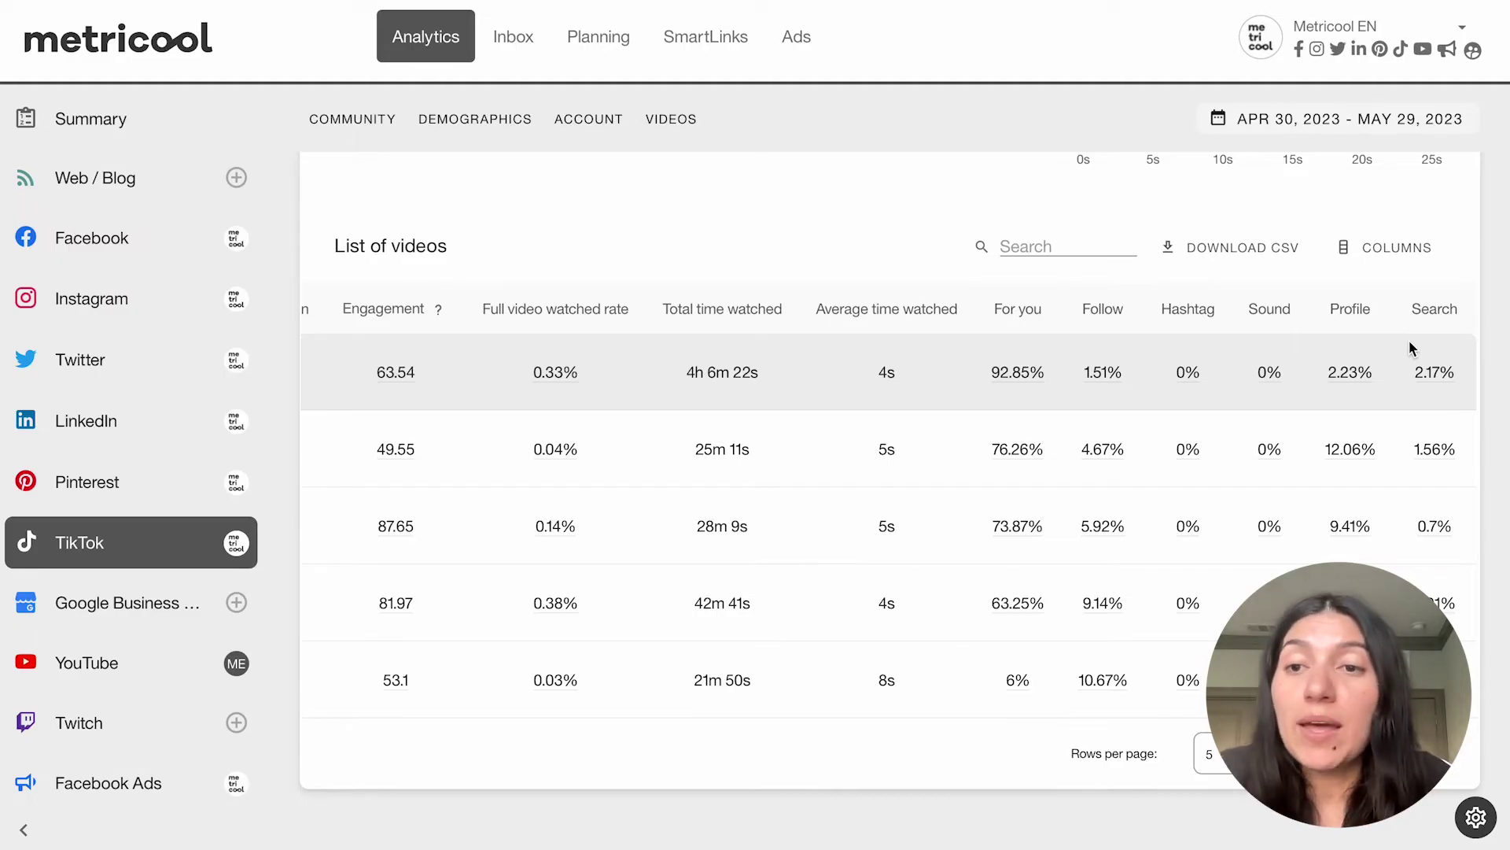
# Step: Review which metric columns can be shown or hidden in the List of videos, leaving all of them selected
pyautogui.click(1388, 249)
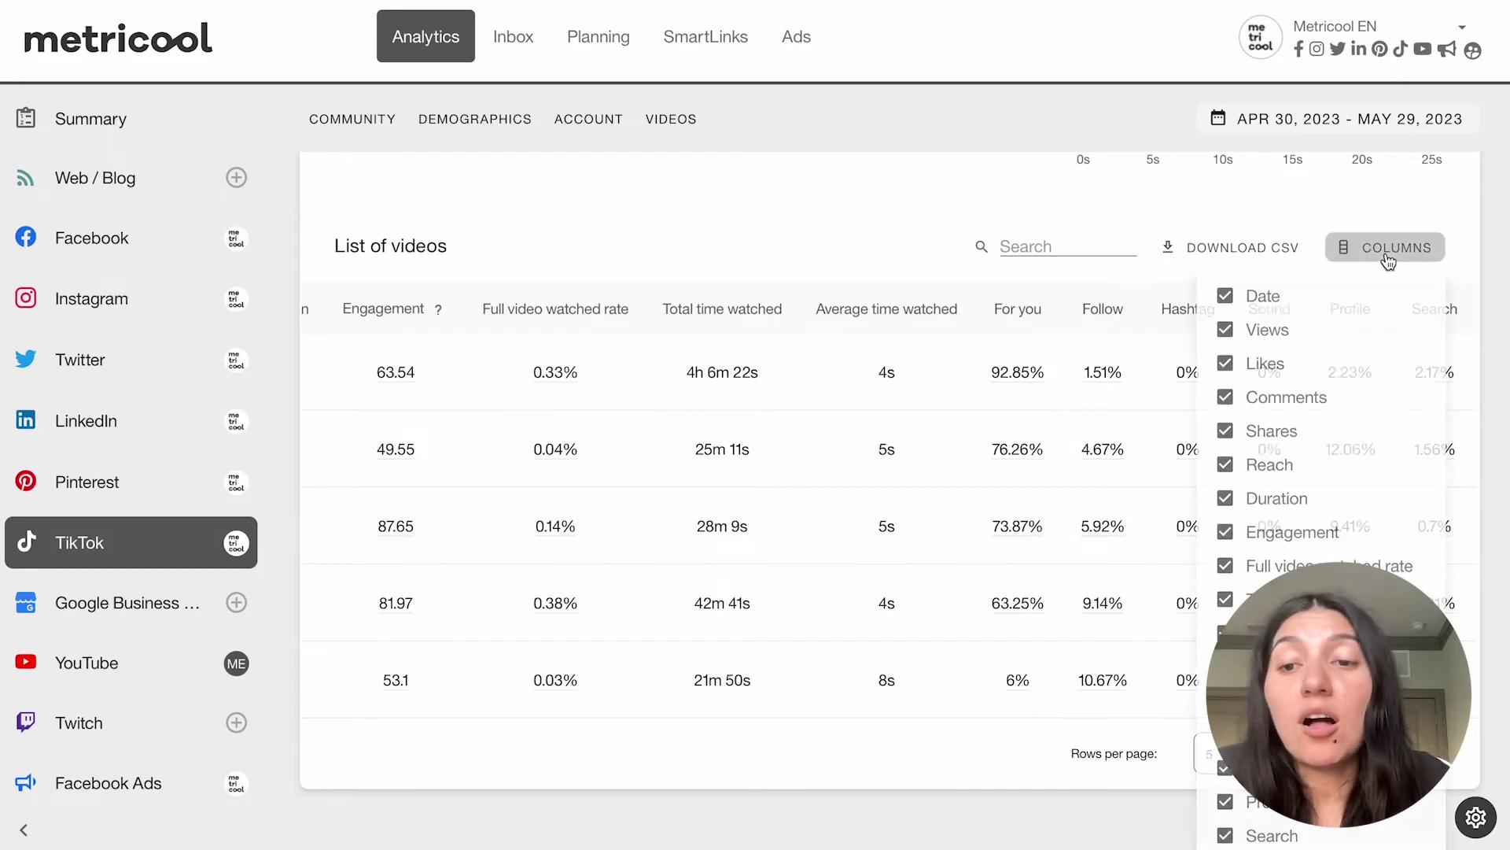
pyautogui.scroll(-1, 1362, 401)
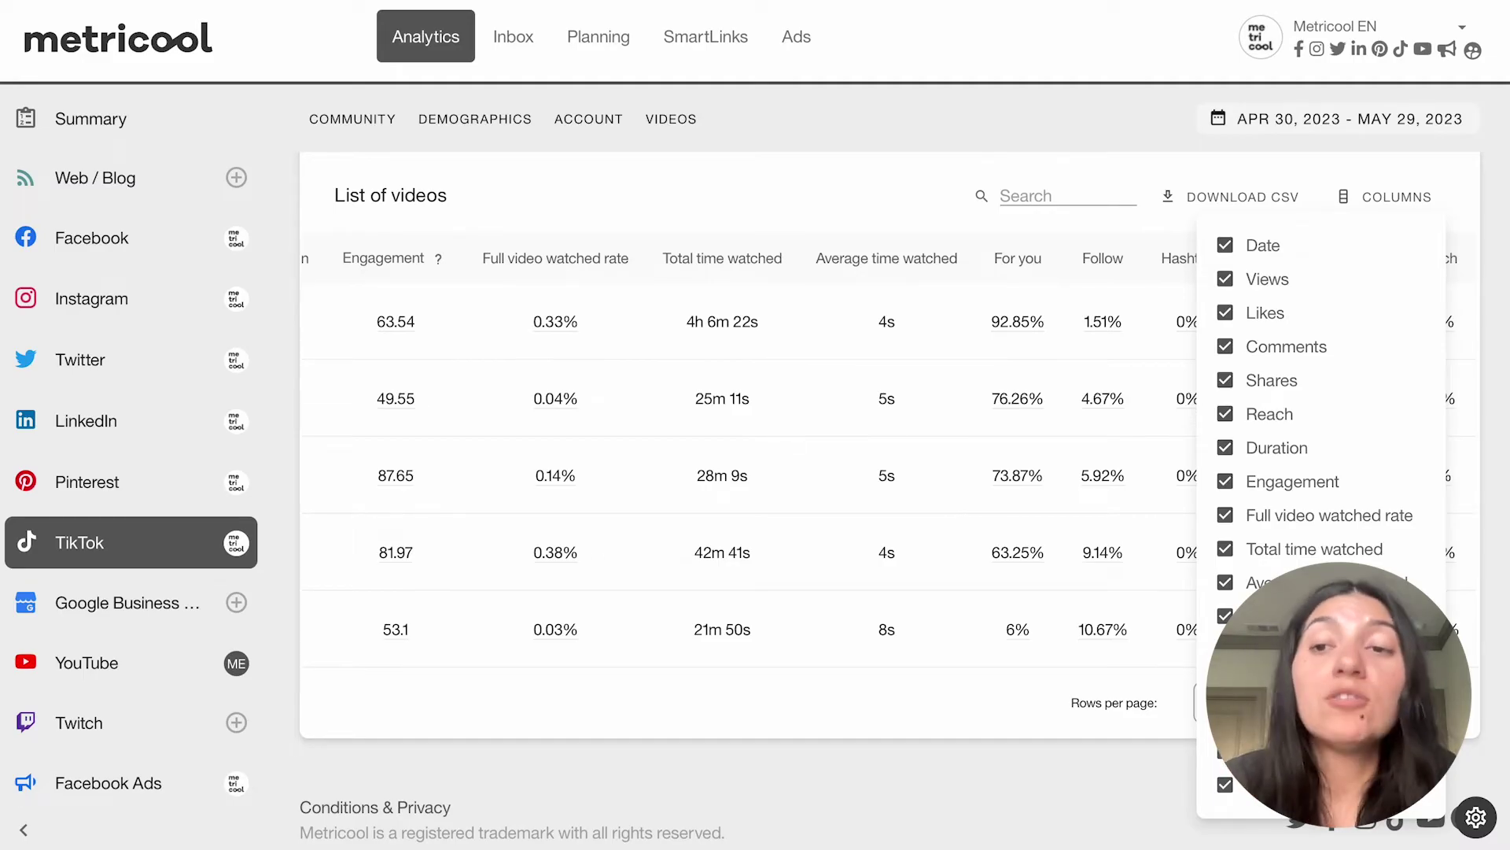
pyautogui.click(1385, 199)
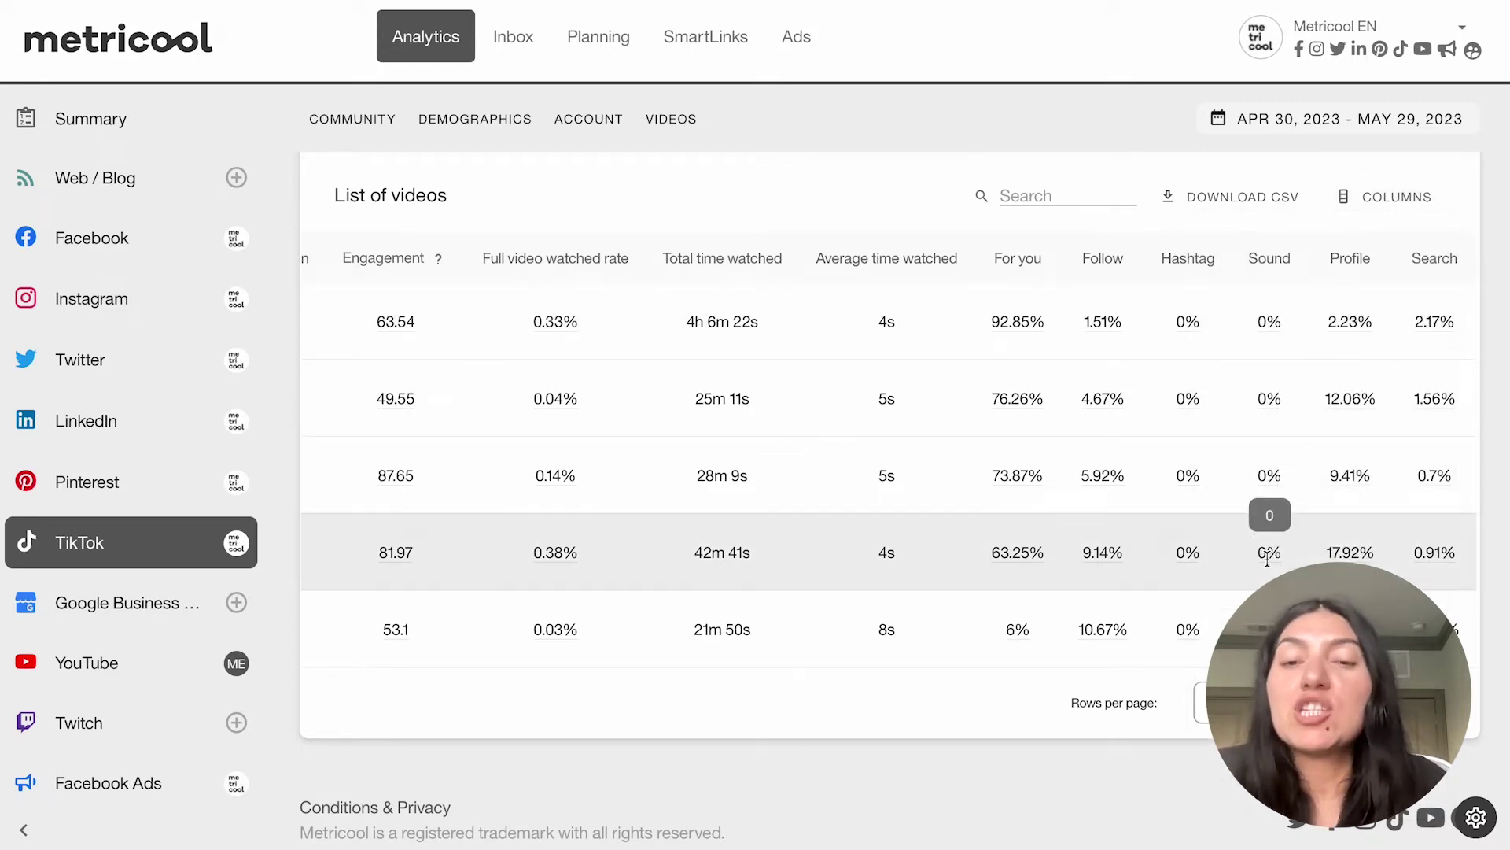
# Step: Examine the For you percentages and watch-time metrics in the List of videos, then return to the video titles and dates
pyautogui.moveTo(1020, 400)
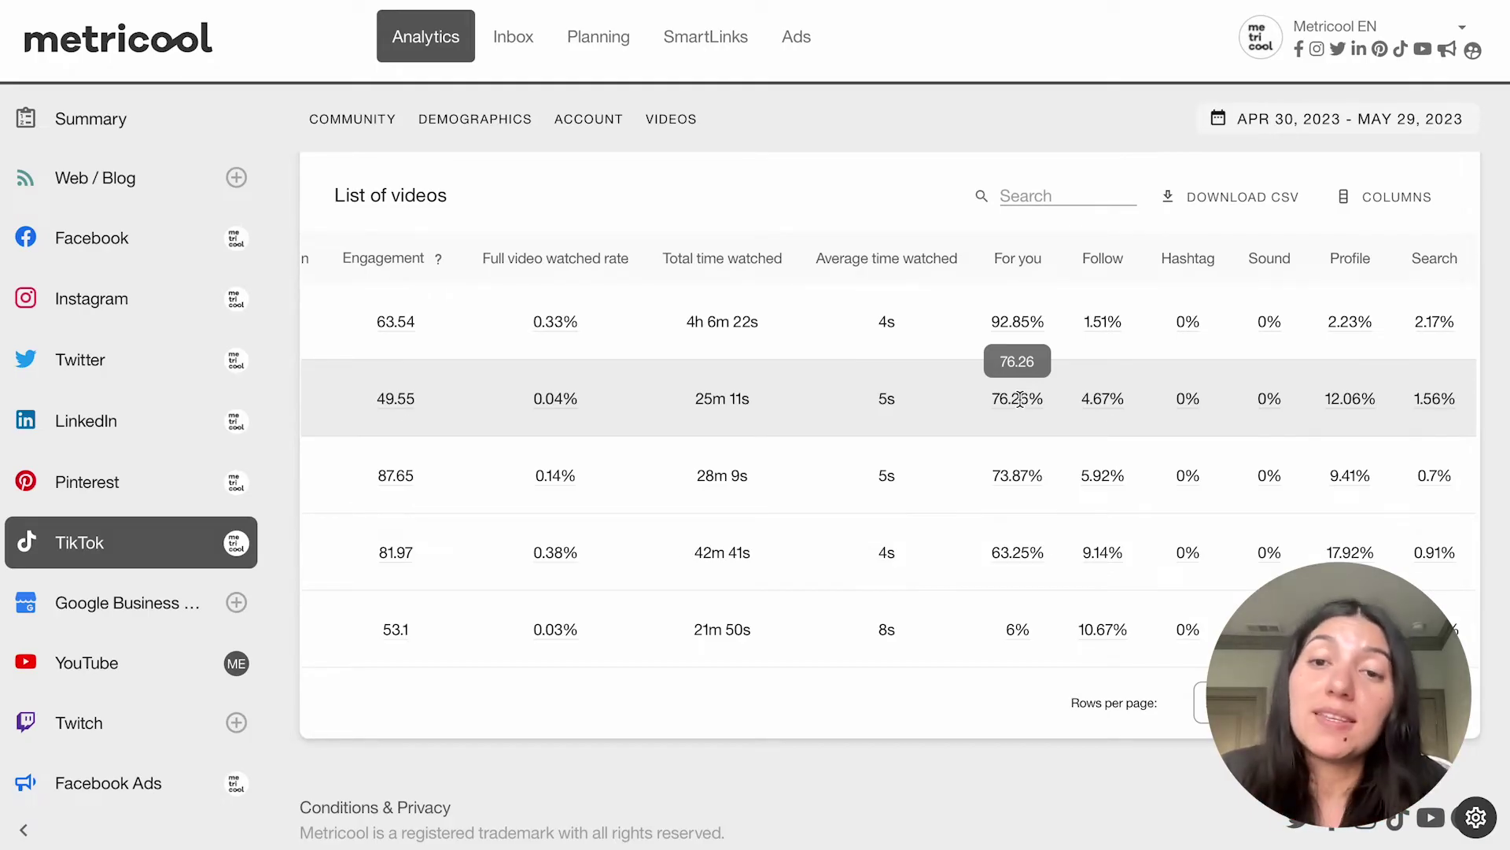
pyautogui.hscroll(-2, 683, 323)
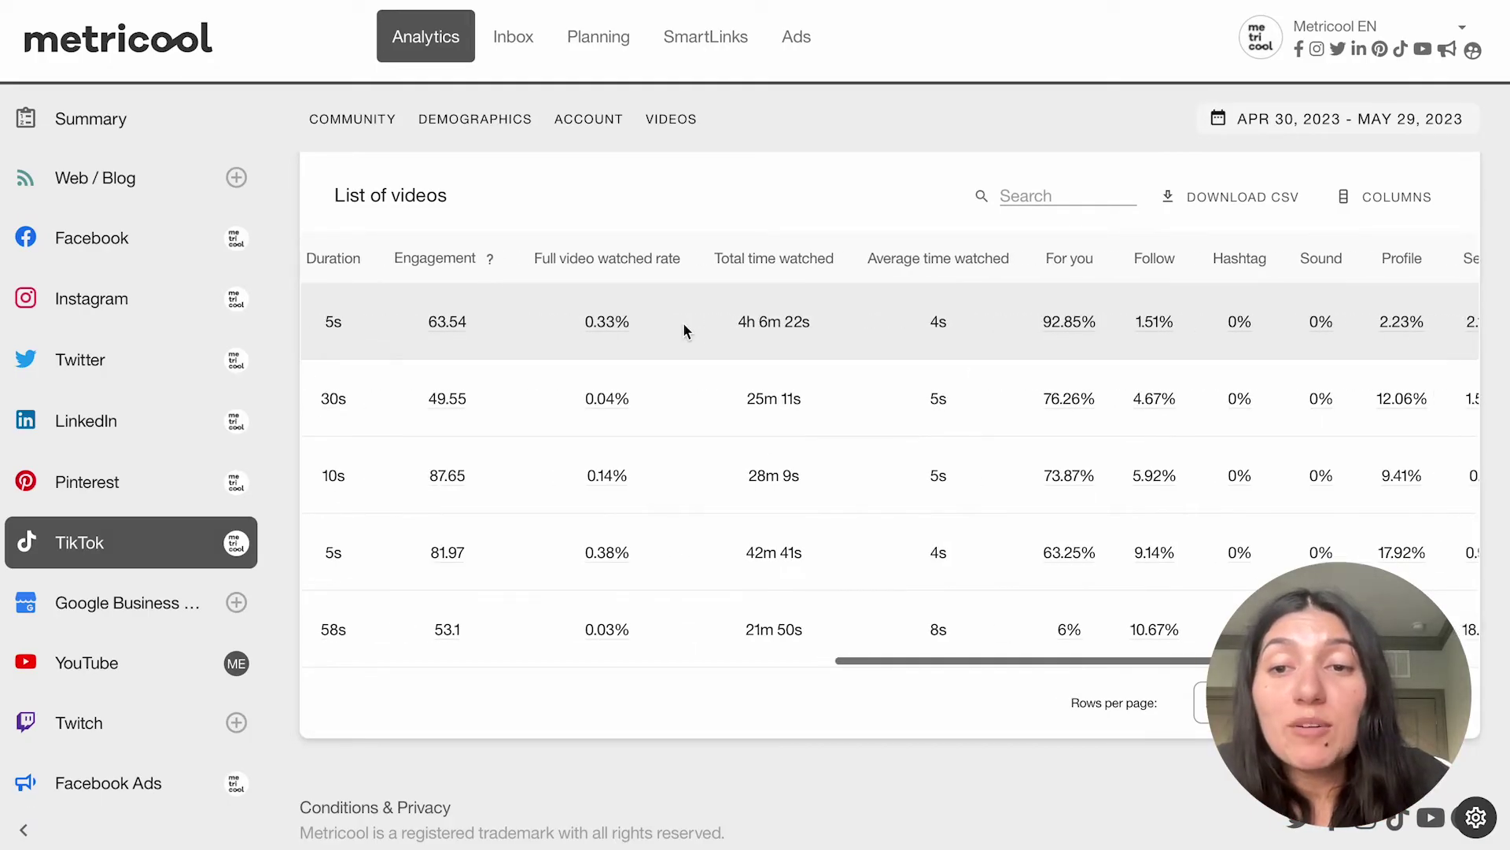
pyautogui.hscroll(2, 1027, 239)
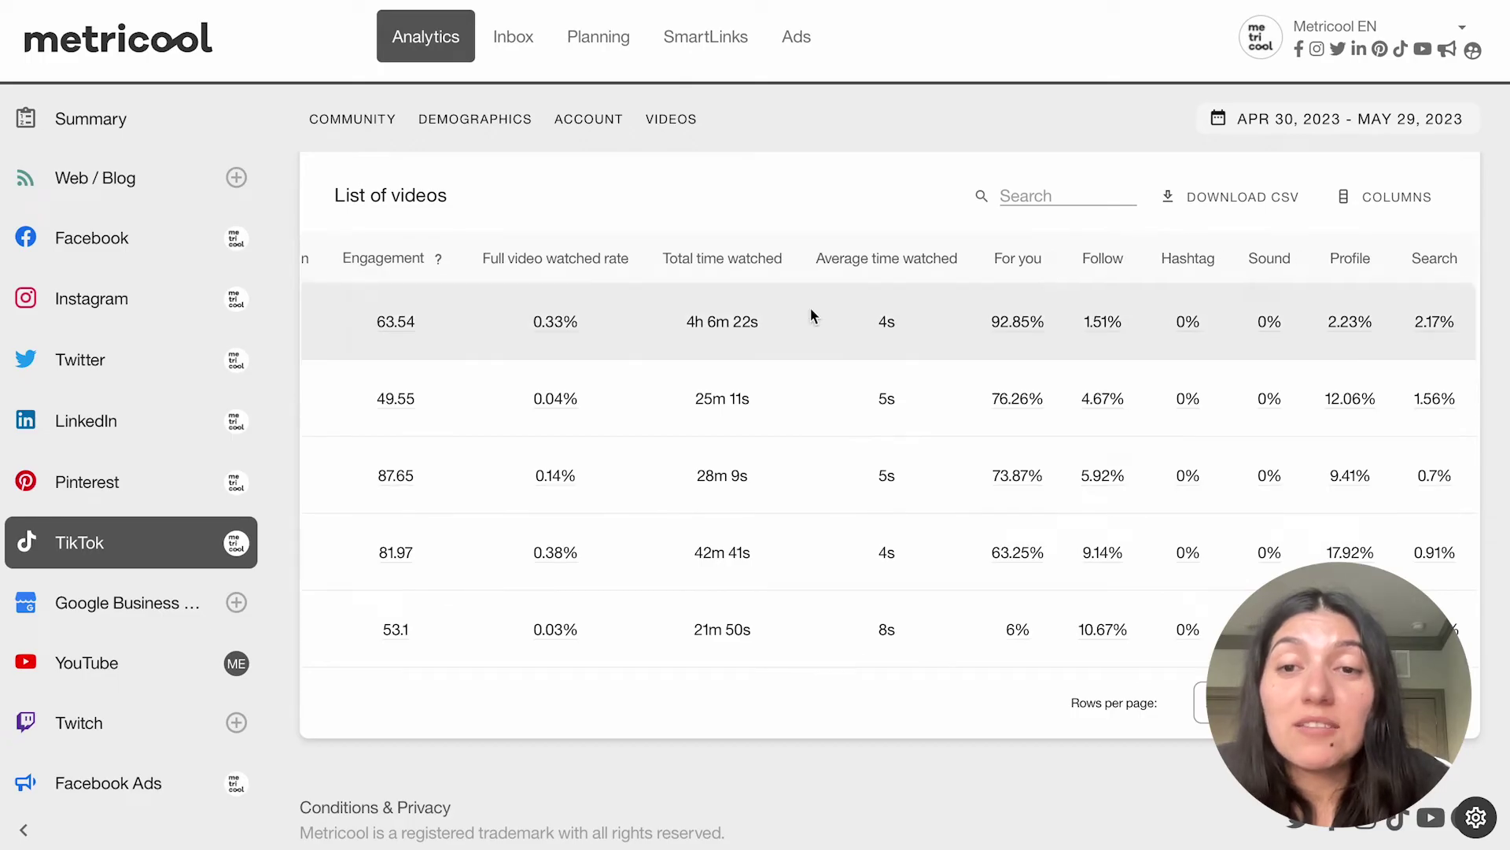
pyautogui.hscroll(-2, 810, 315)
pyautogui.hscroll(-5, 812, 314)
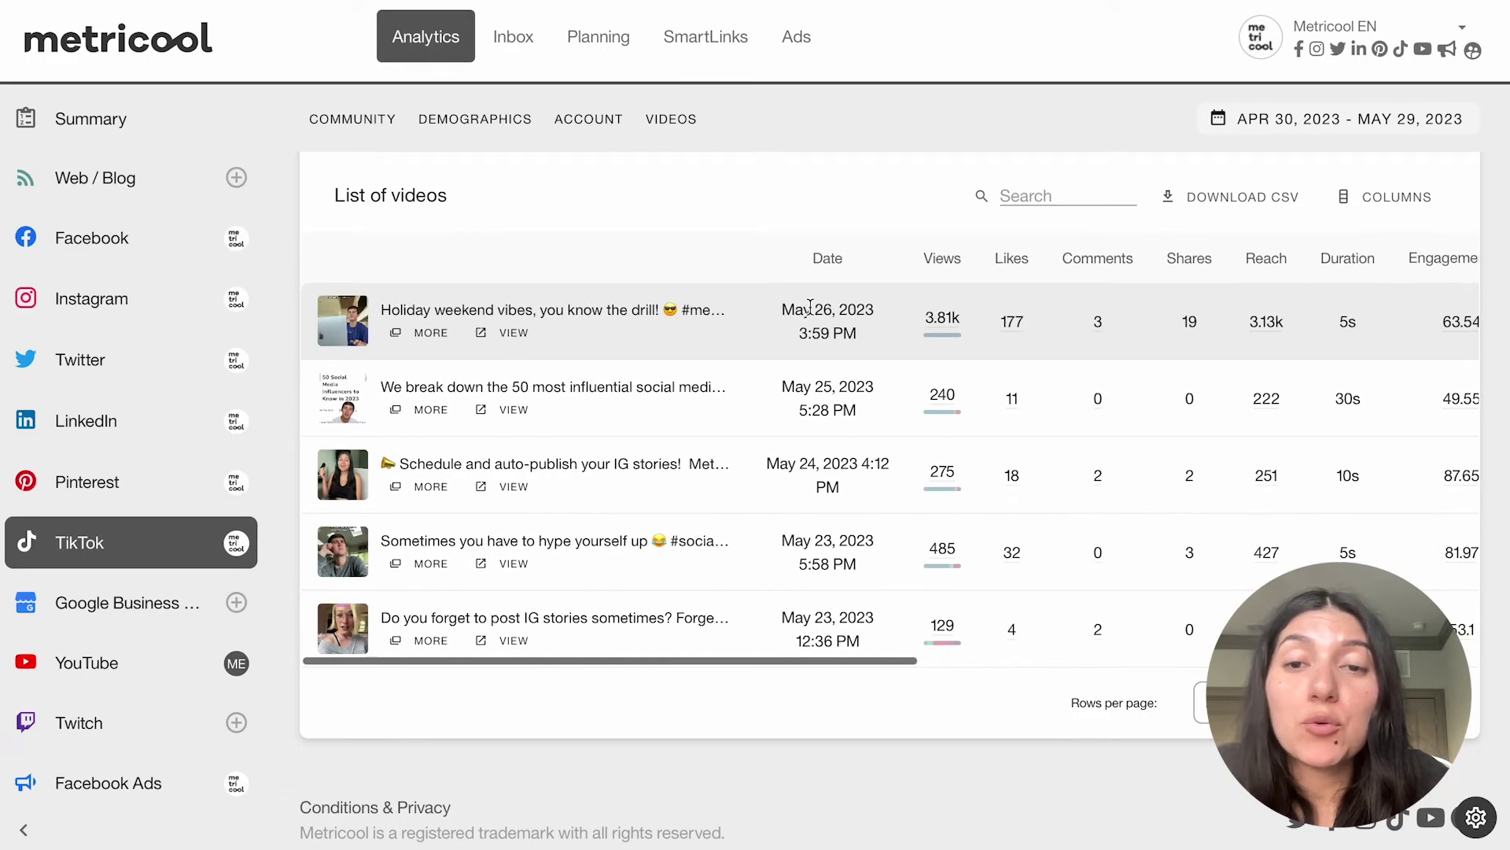
# Step: Compare the view source breakdowns of the listed videos, including those published on May 24, May 26 and May 23 at 12:36 PM
pyautogui.hscroll(1, 810, 306)
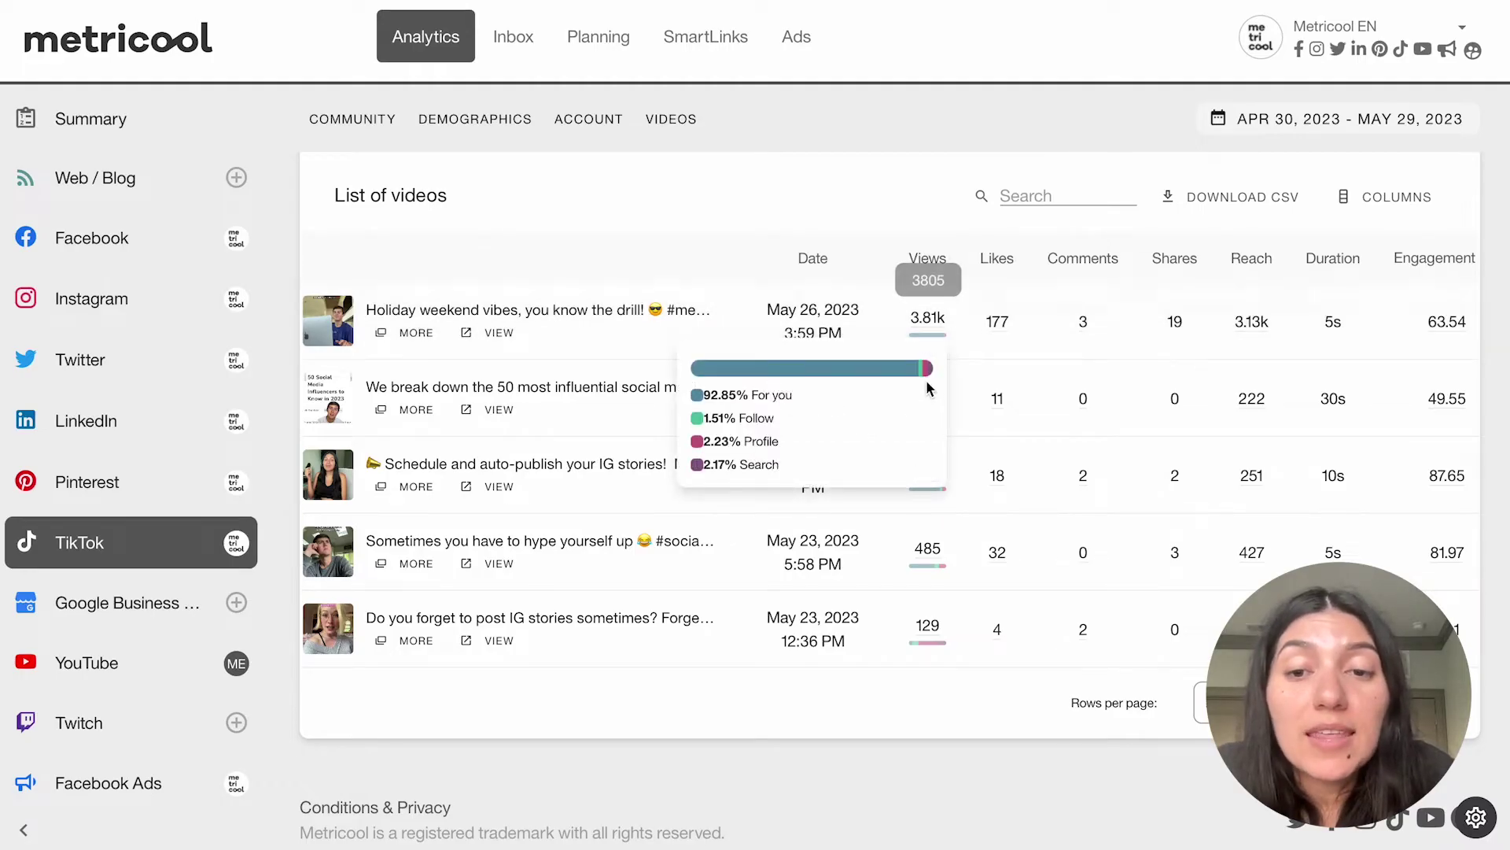
pyautogui.moveTo(933, 489)
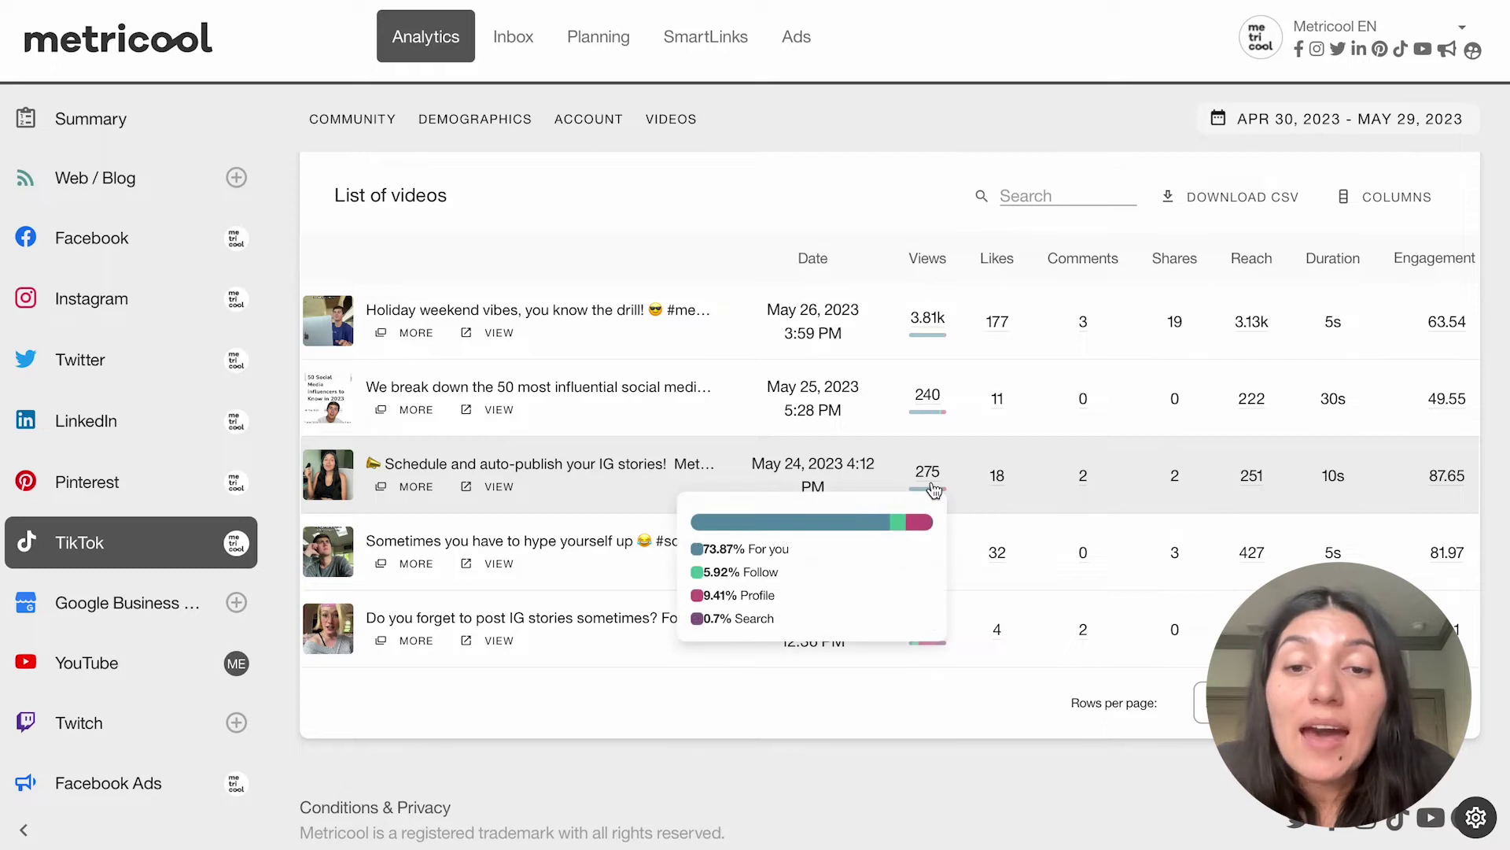
pyautogui.moveTo(931, 423)
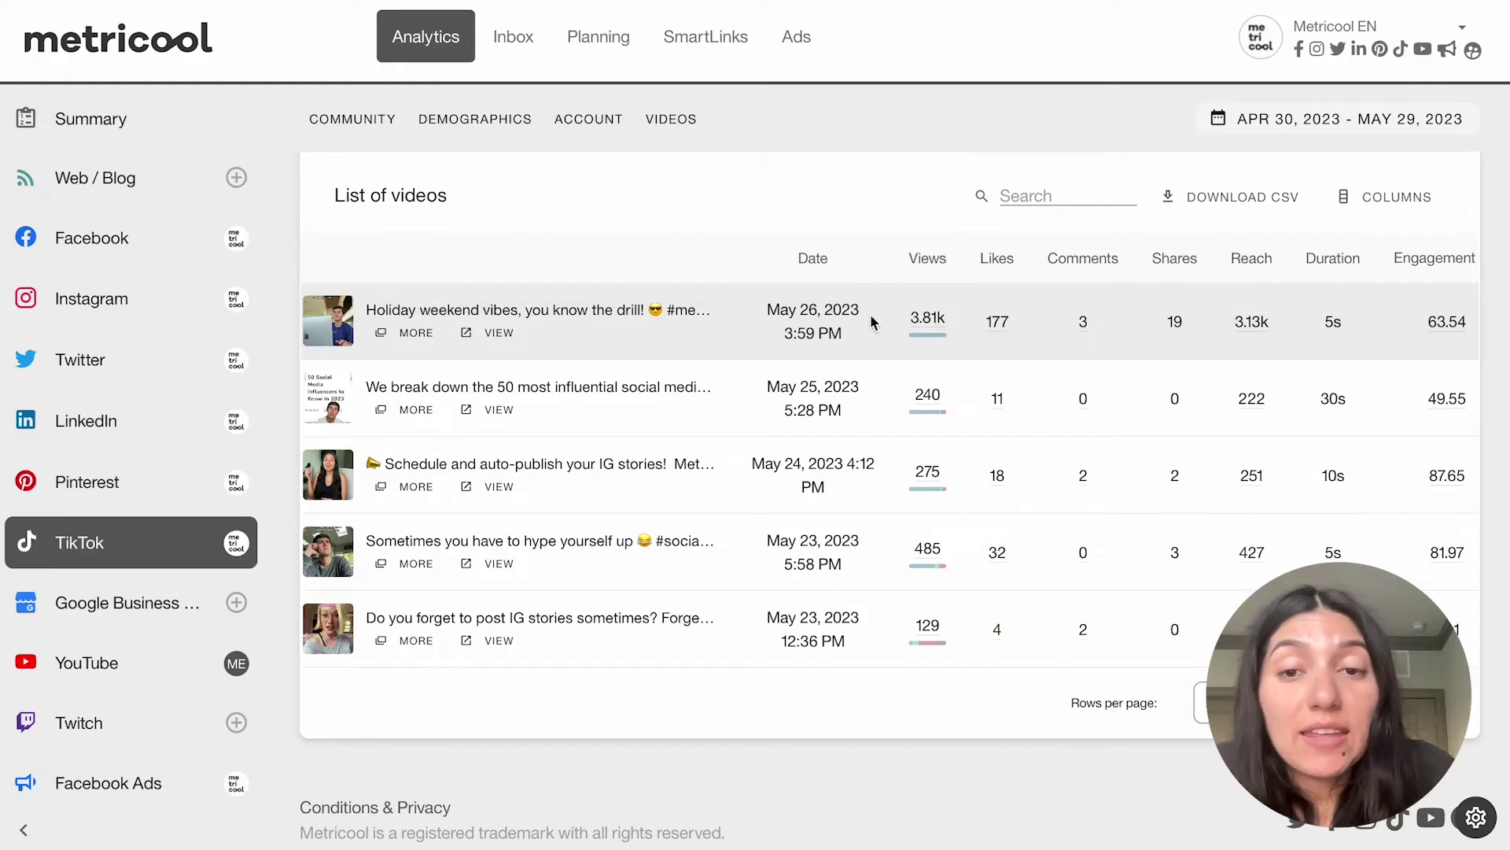
pyautogui.moveTo(929, 321)
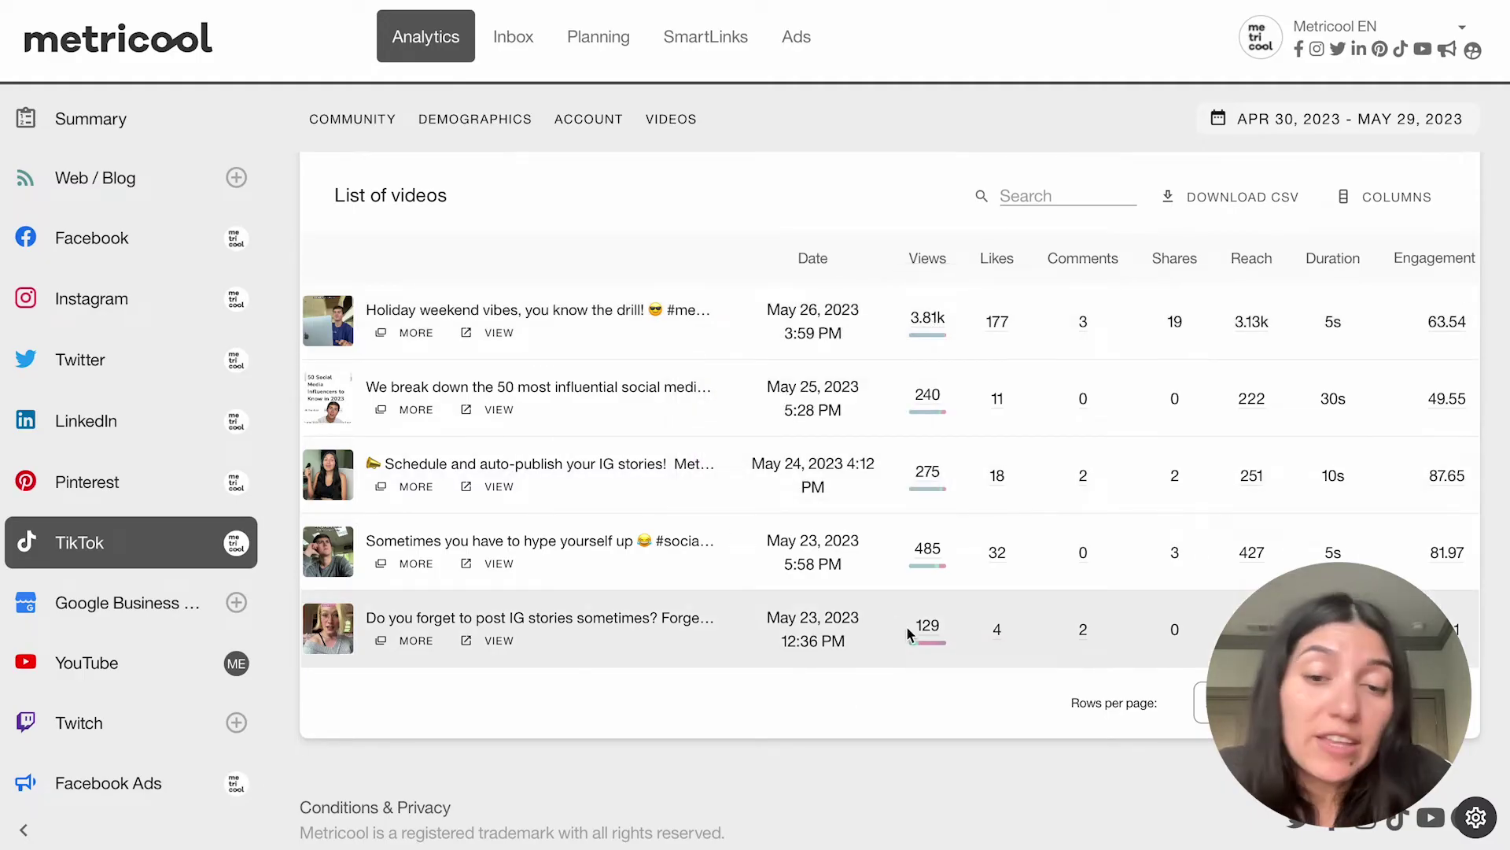
pyautogui.moveTo(923, 647)
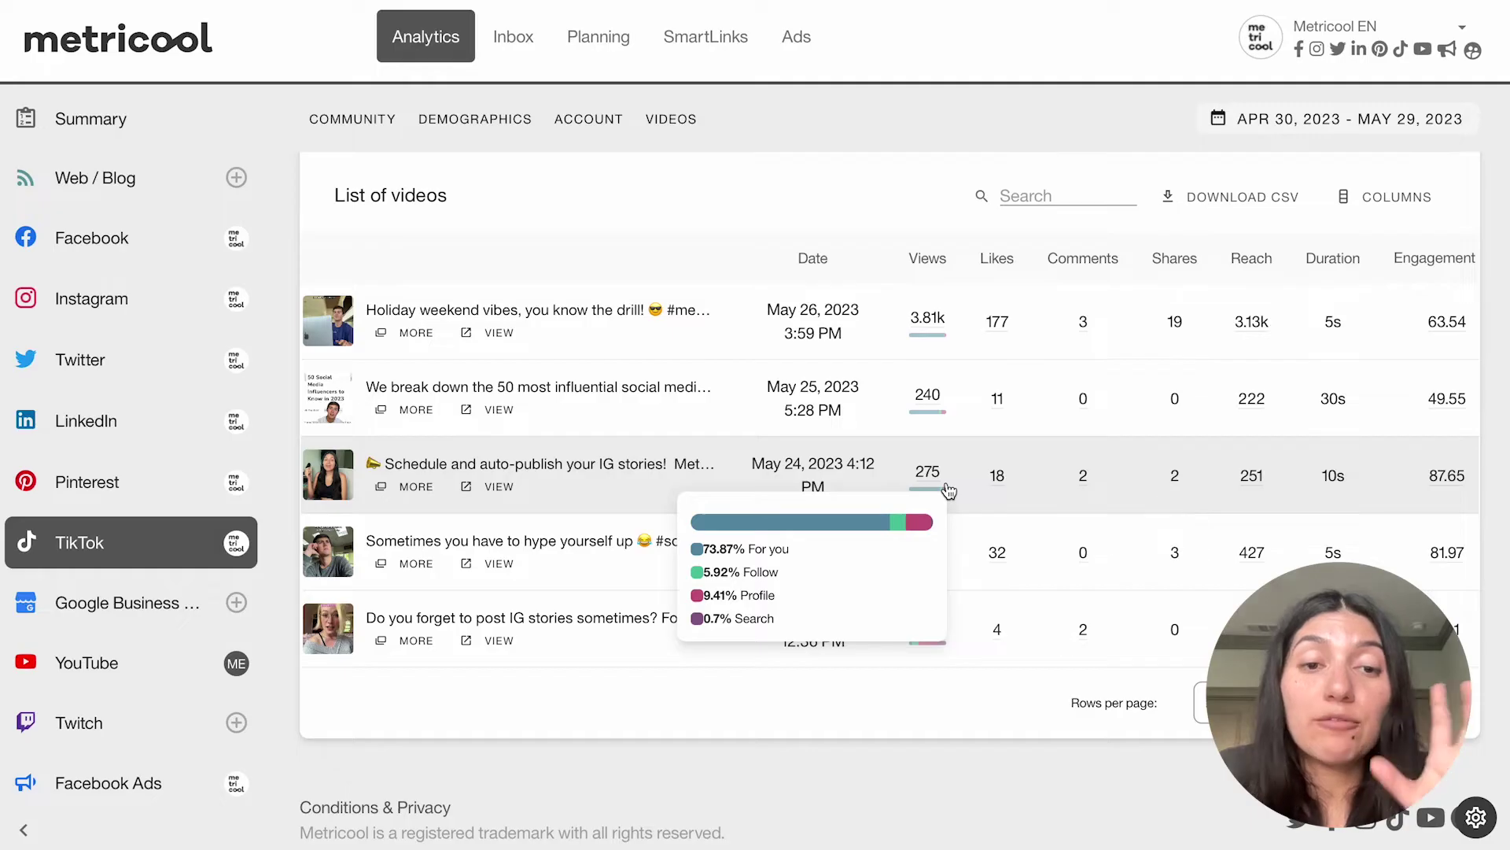
pyautogui.hscroll(10, 948, 490)
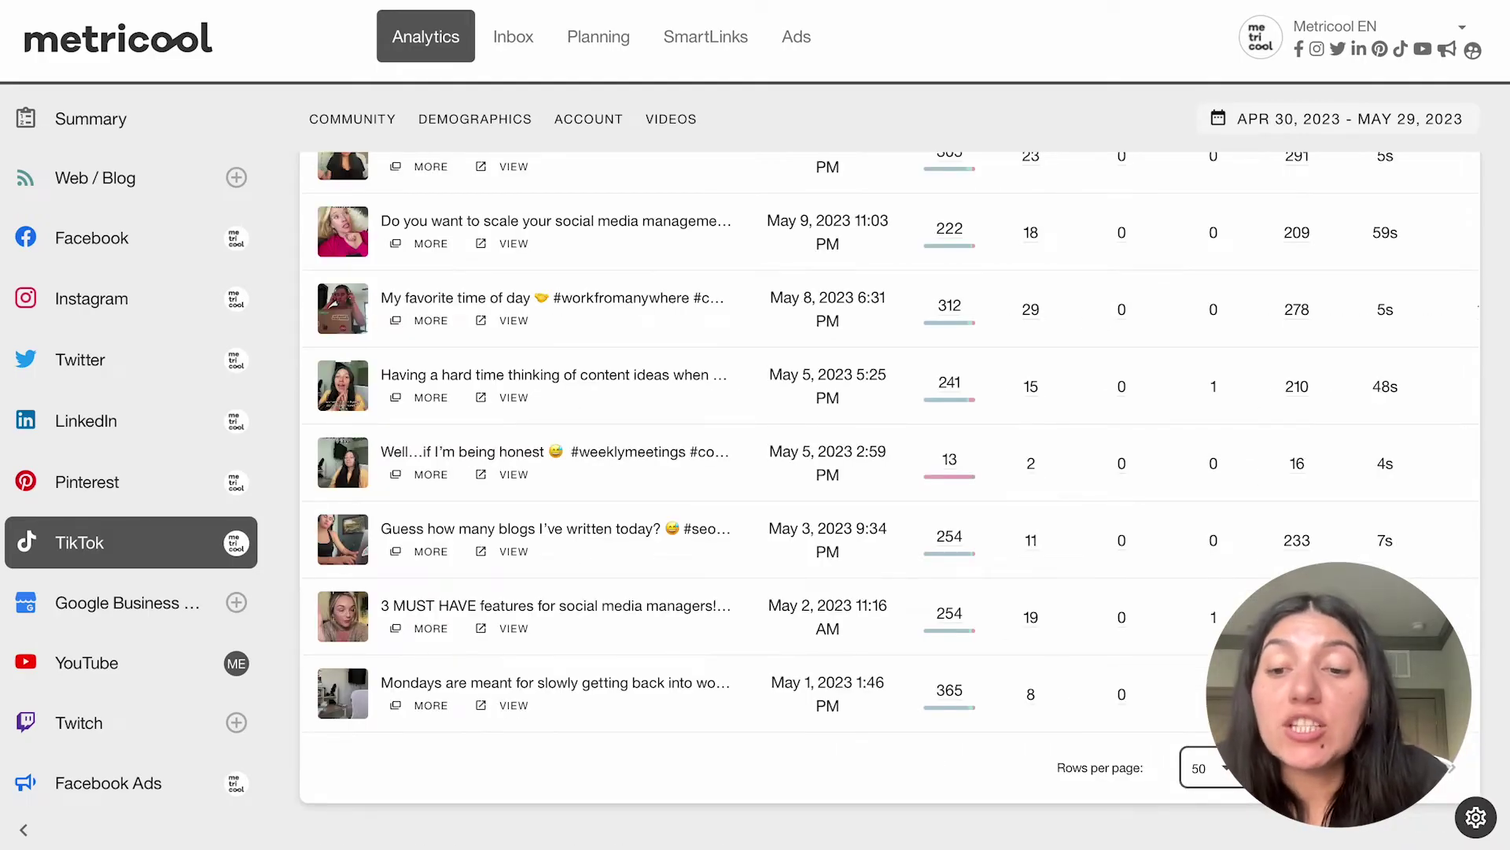
# Step: Find the May 19 video "This is a joke btw. Happy to be here" and examine its views, engagement and traffic source percentages
pyautogui.scroll(6, 1045, 420)
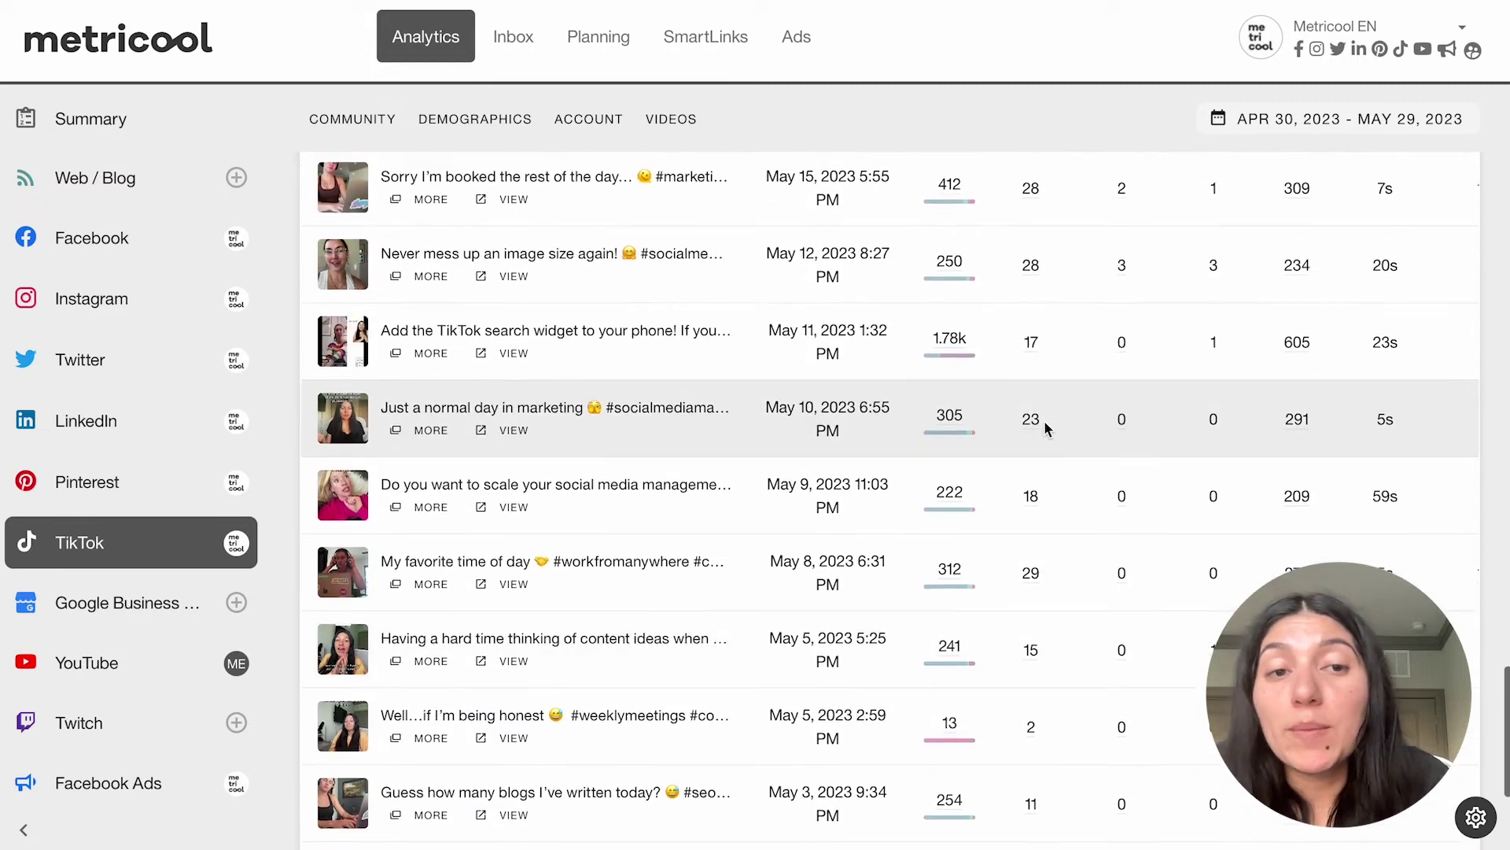
pyautogui.scroll(2, 1045, 421)
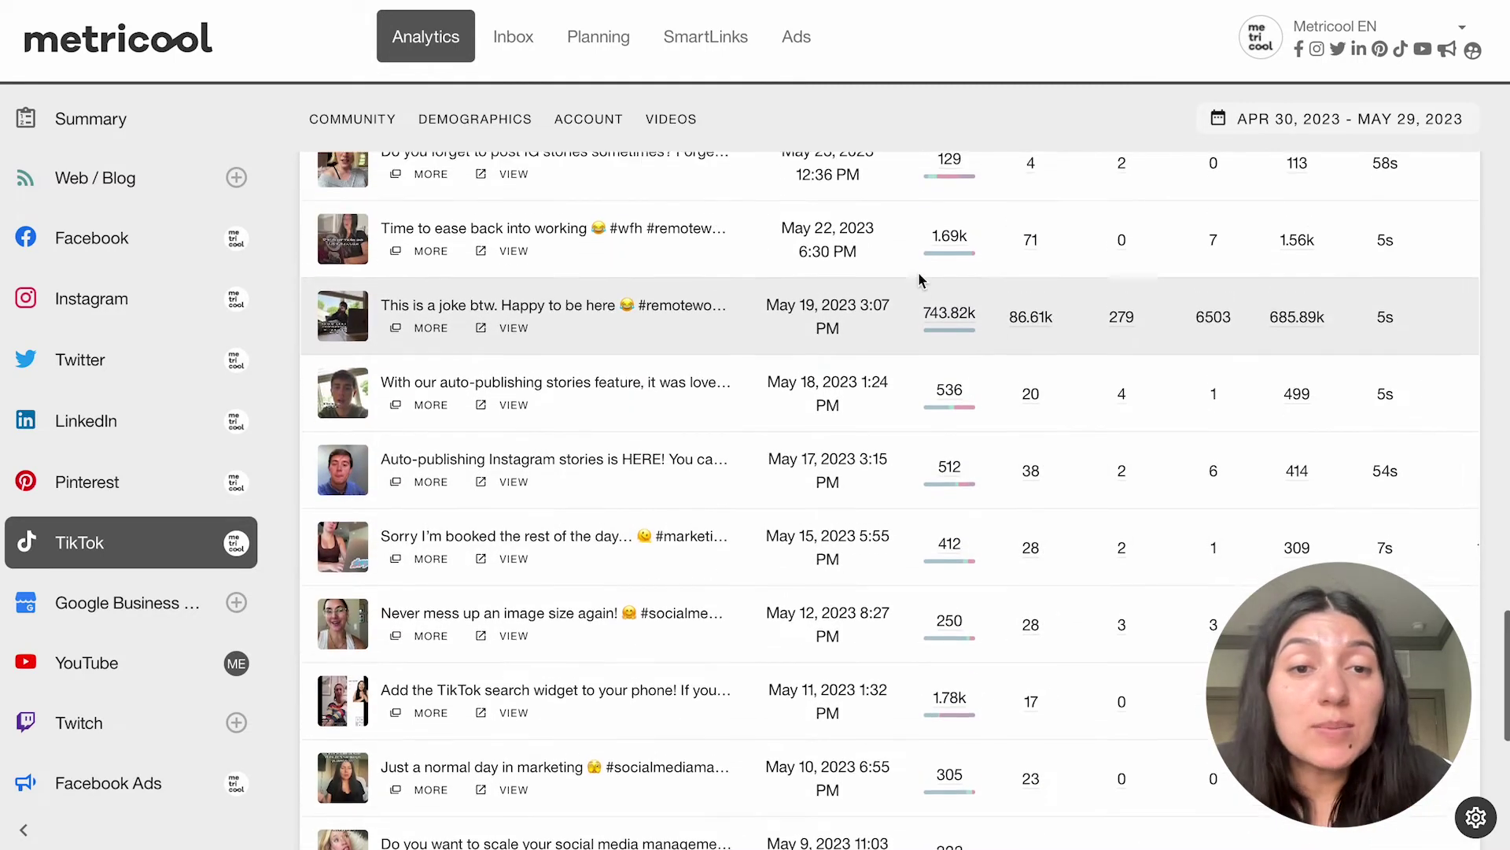
pyautogui.scroll(1, 918, 271)
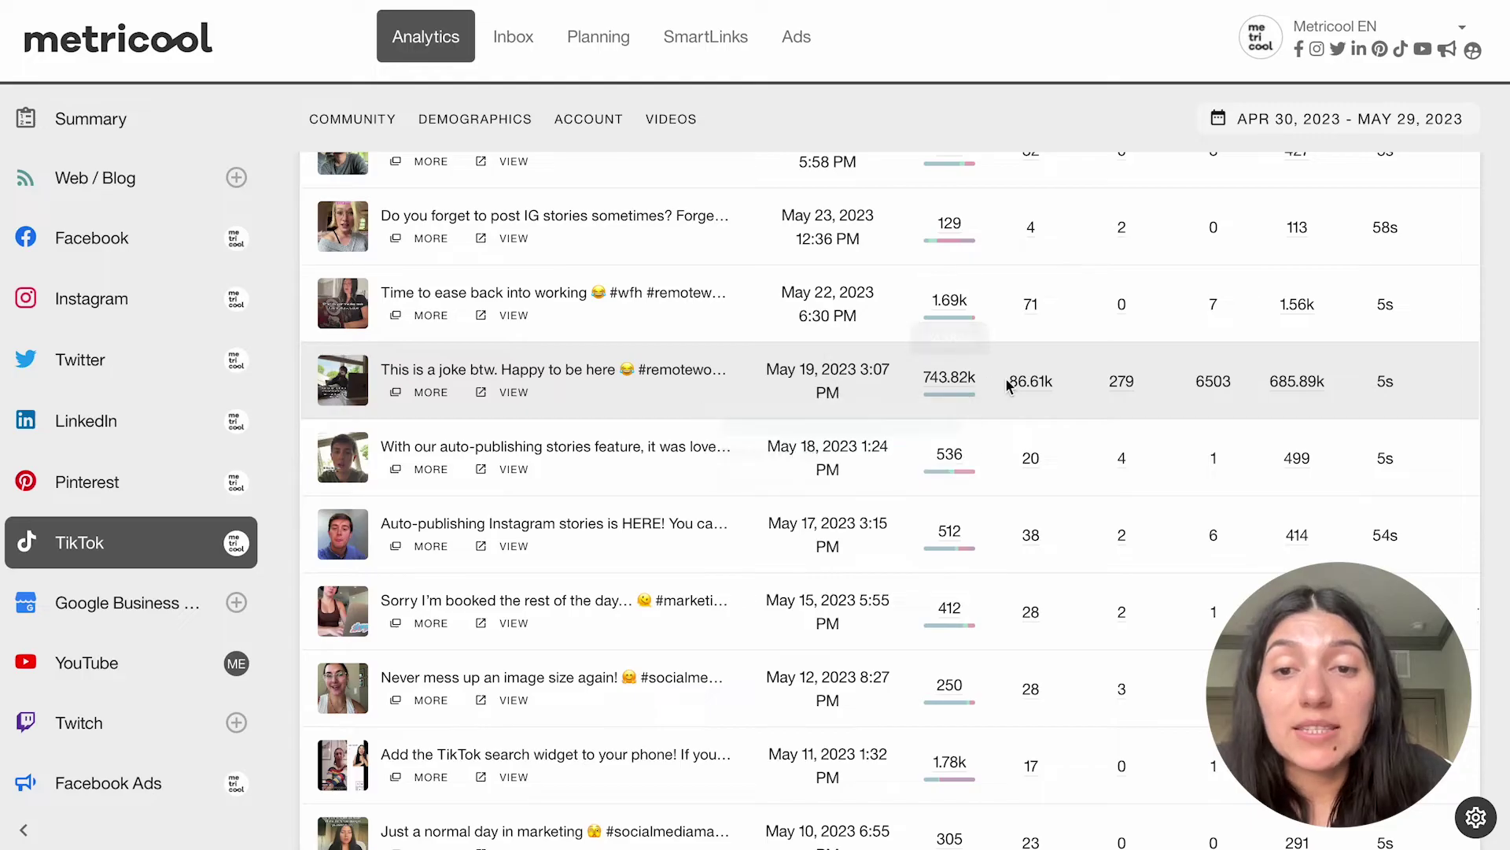
pyautogui.moveTo(959, 391)
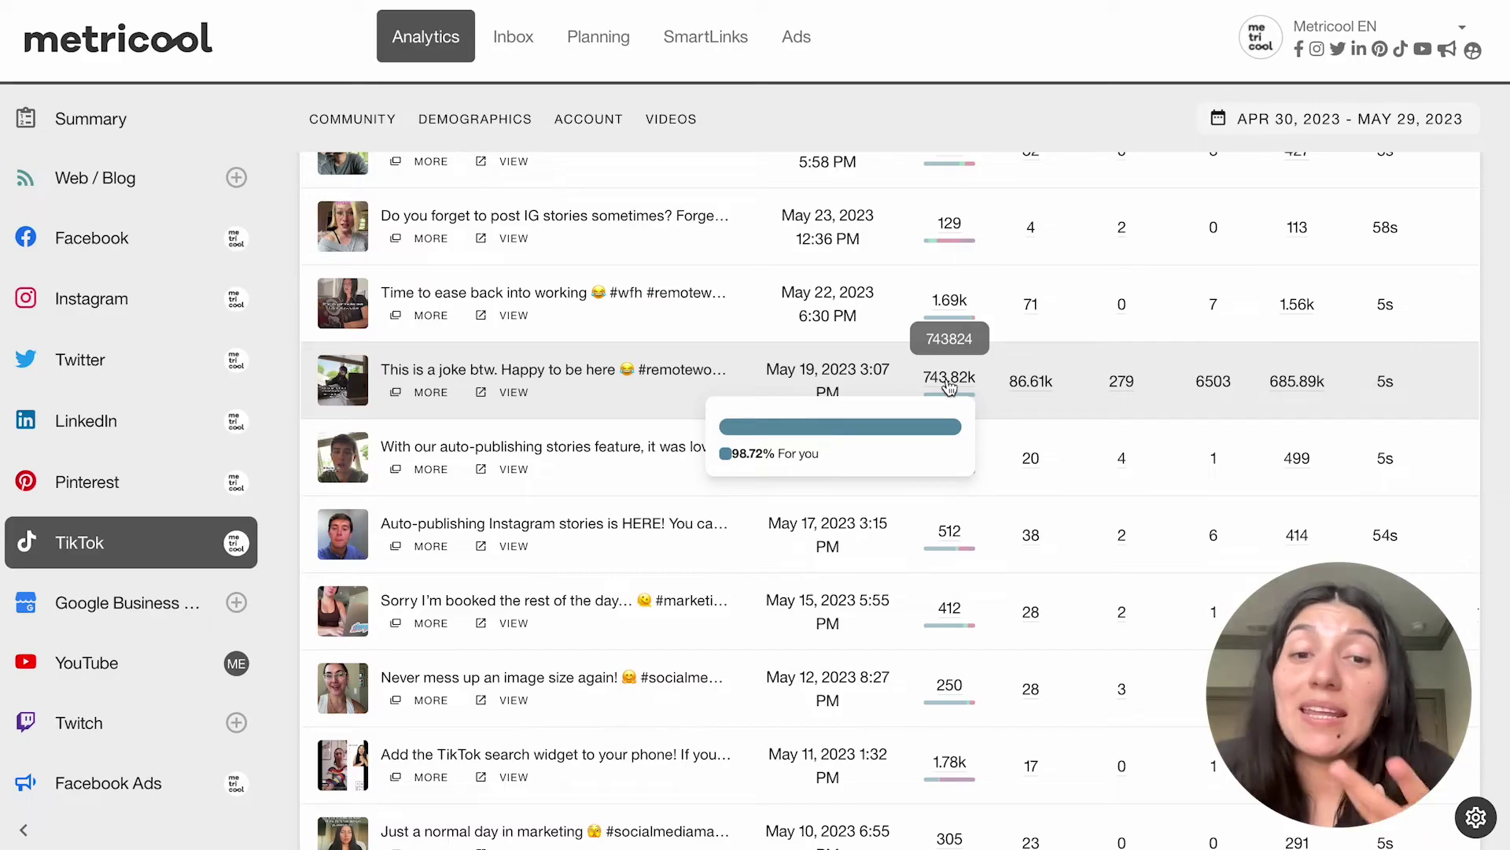
pyautogui.hscroll(15, 949, 385)
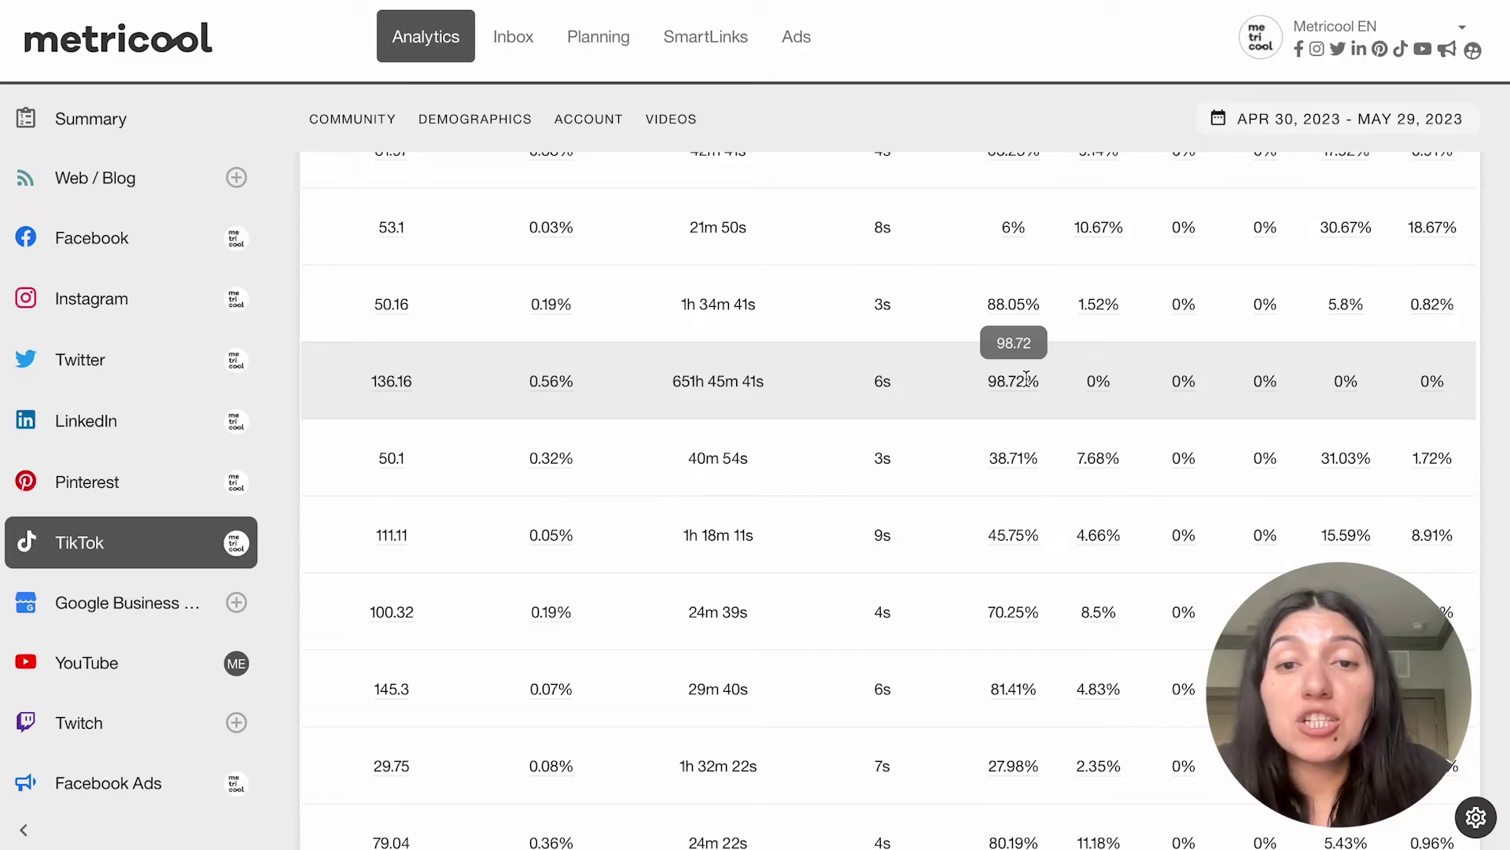
pyautogui.hscroll(-15, 1026, 378)
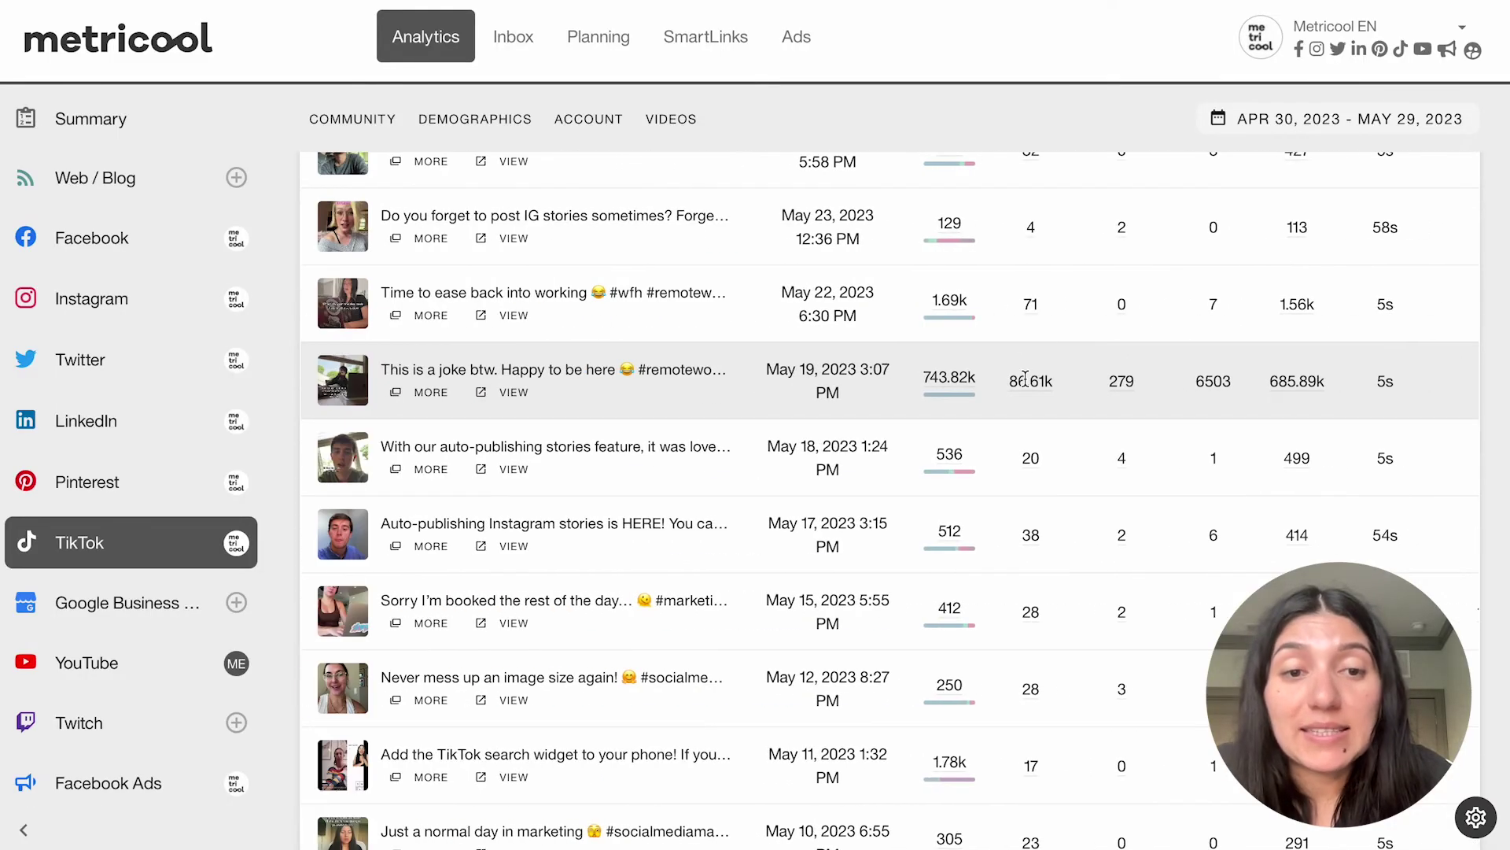
# Step: Examine the traffic source percentages of the May 11 TikTok search widget video and the older videos in the list
pyautogui.scroll(-2, 819, 516)
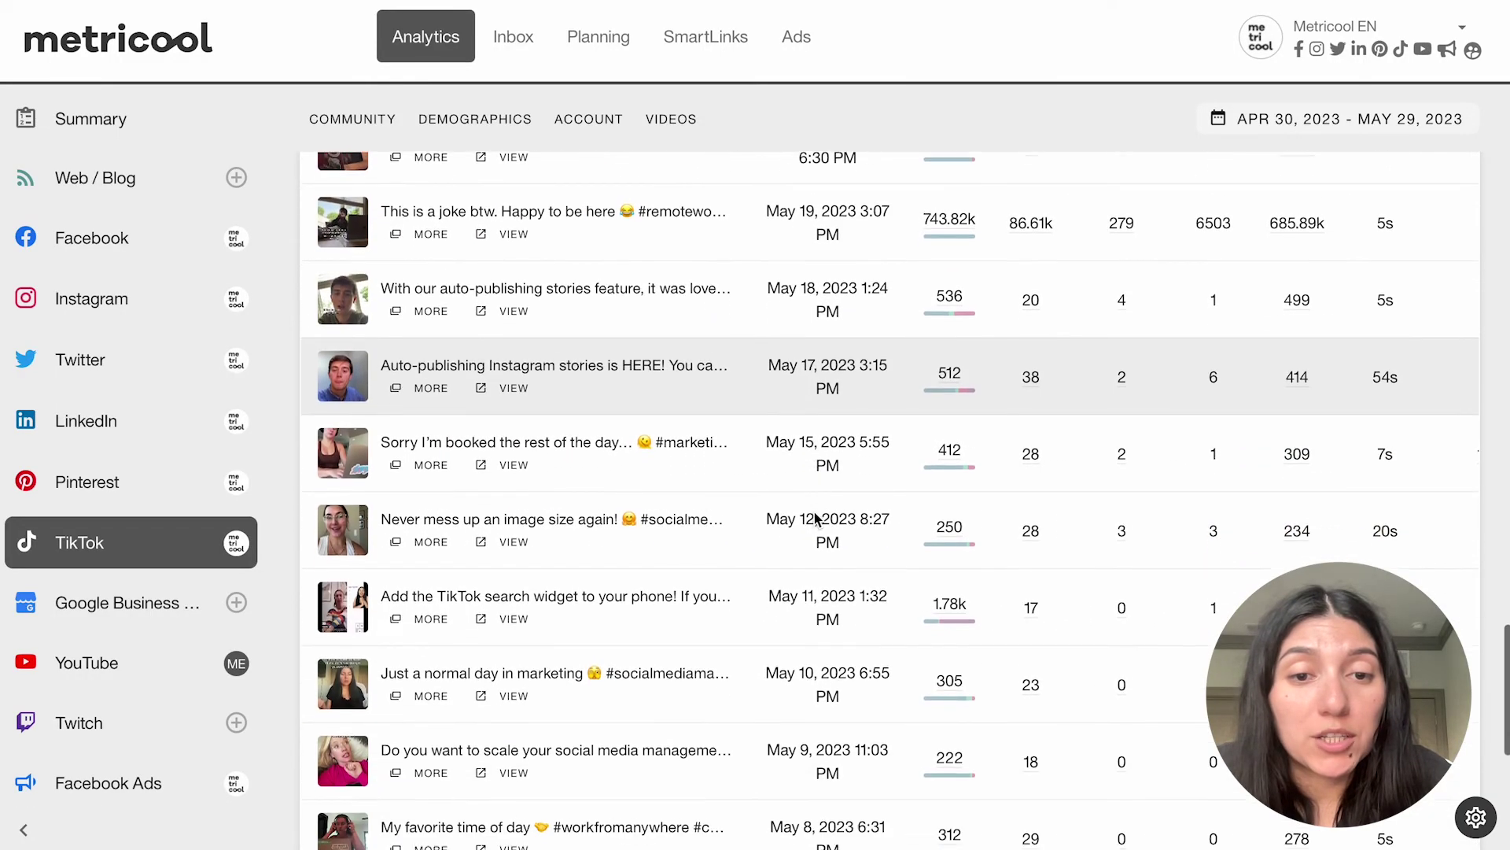
pyautogui.scroll(1, 663, 618)
pyautogui.hscroll(15, 664, 619)
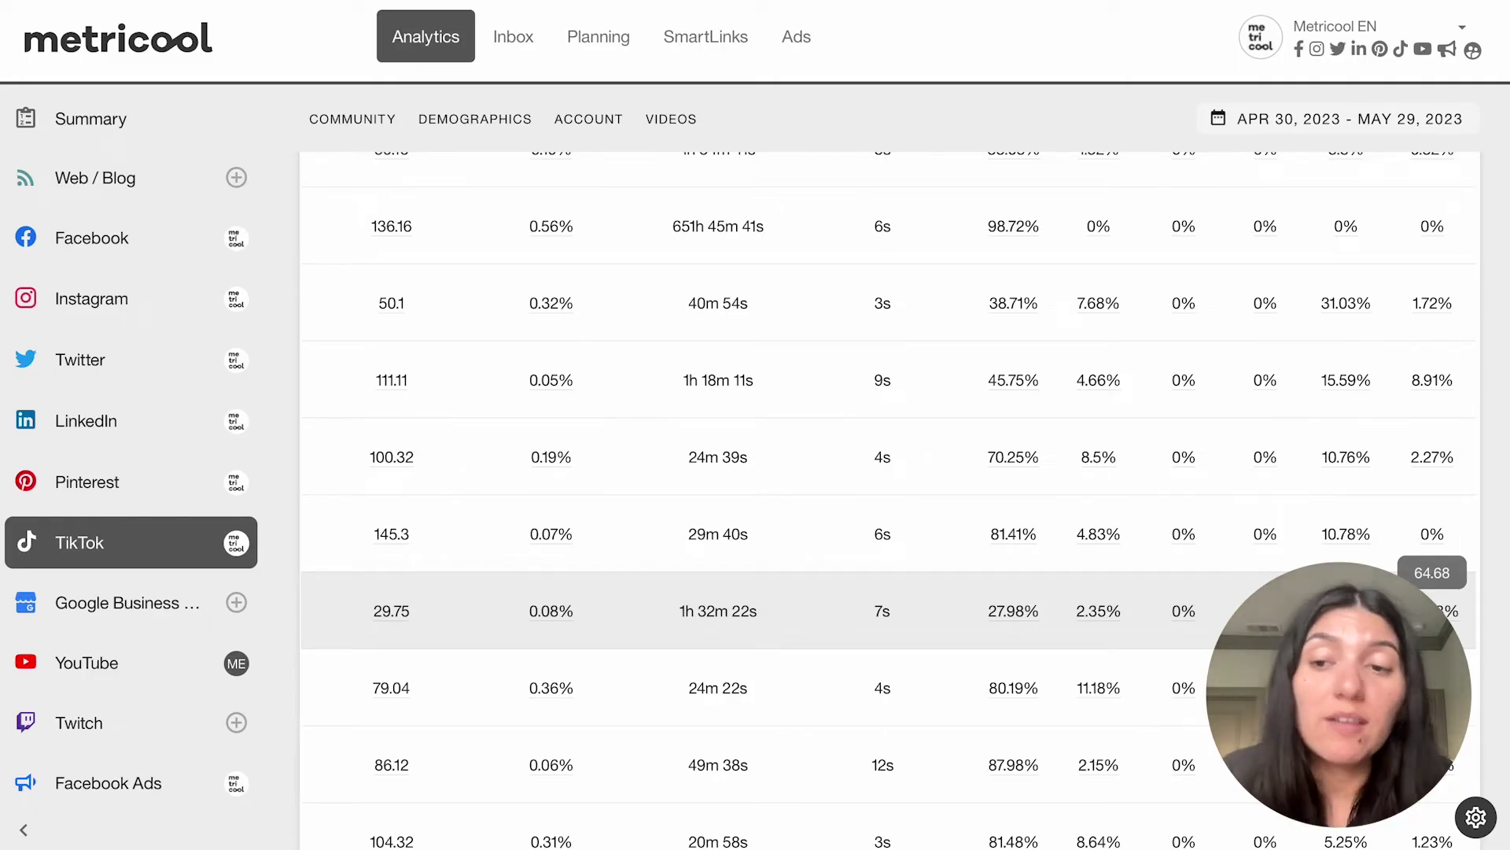
pyautogui.scroll(-7, 1173, 239)
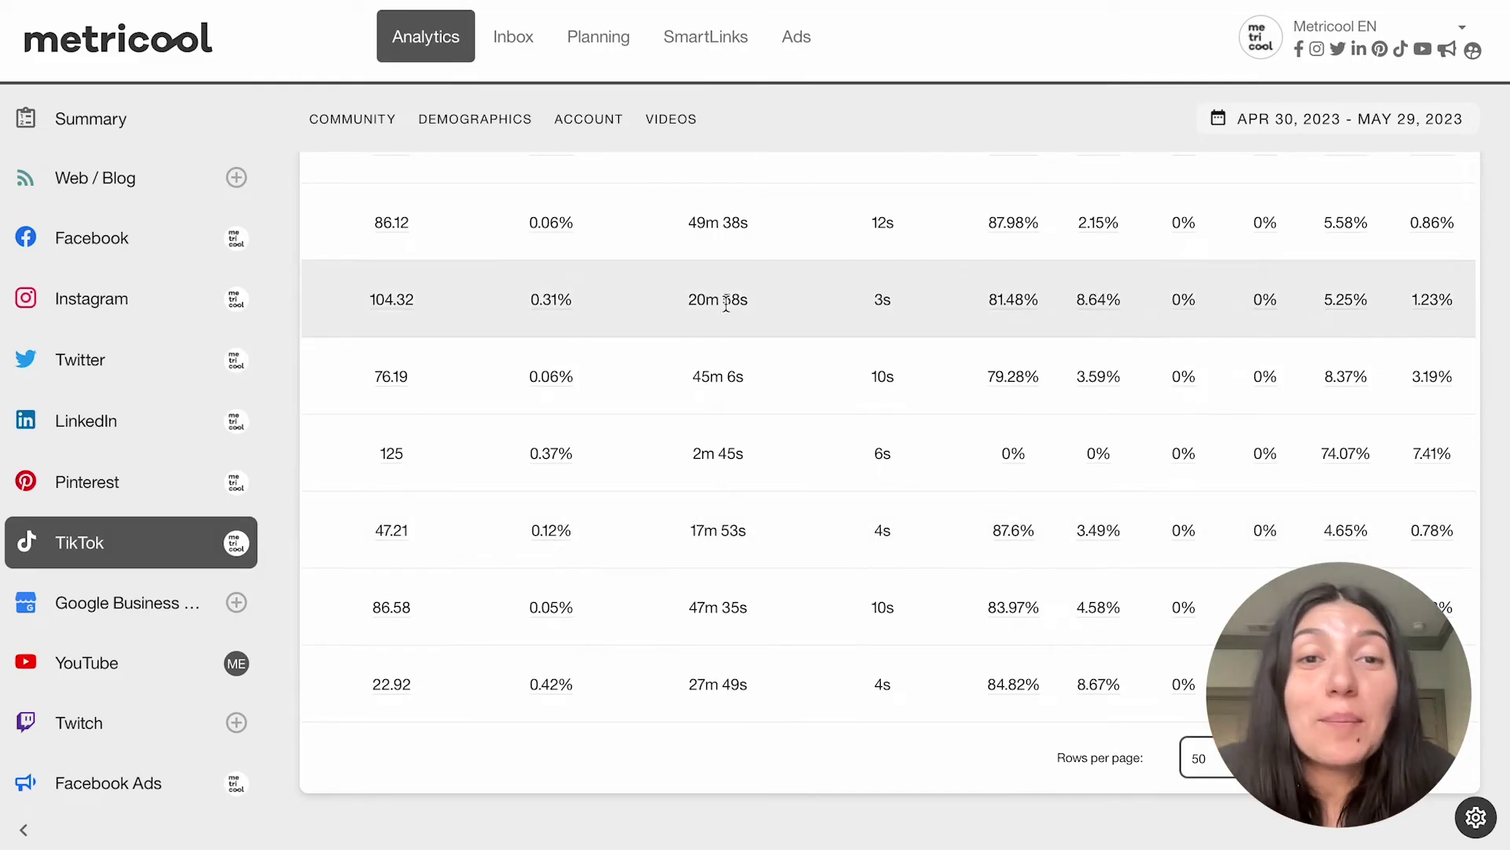
# Step: Open the planning calendar and display the best posting times for TikTok
pyautogui.click(598, 44)
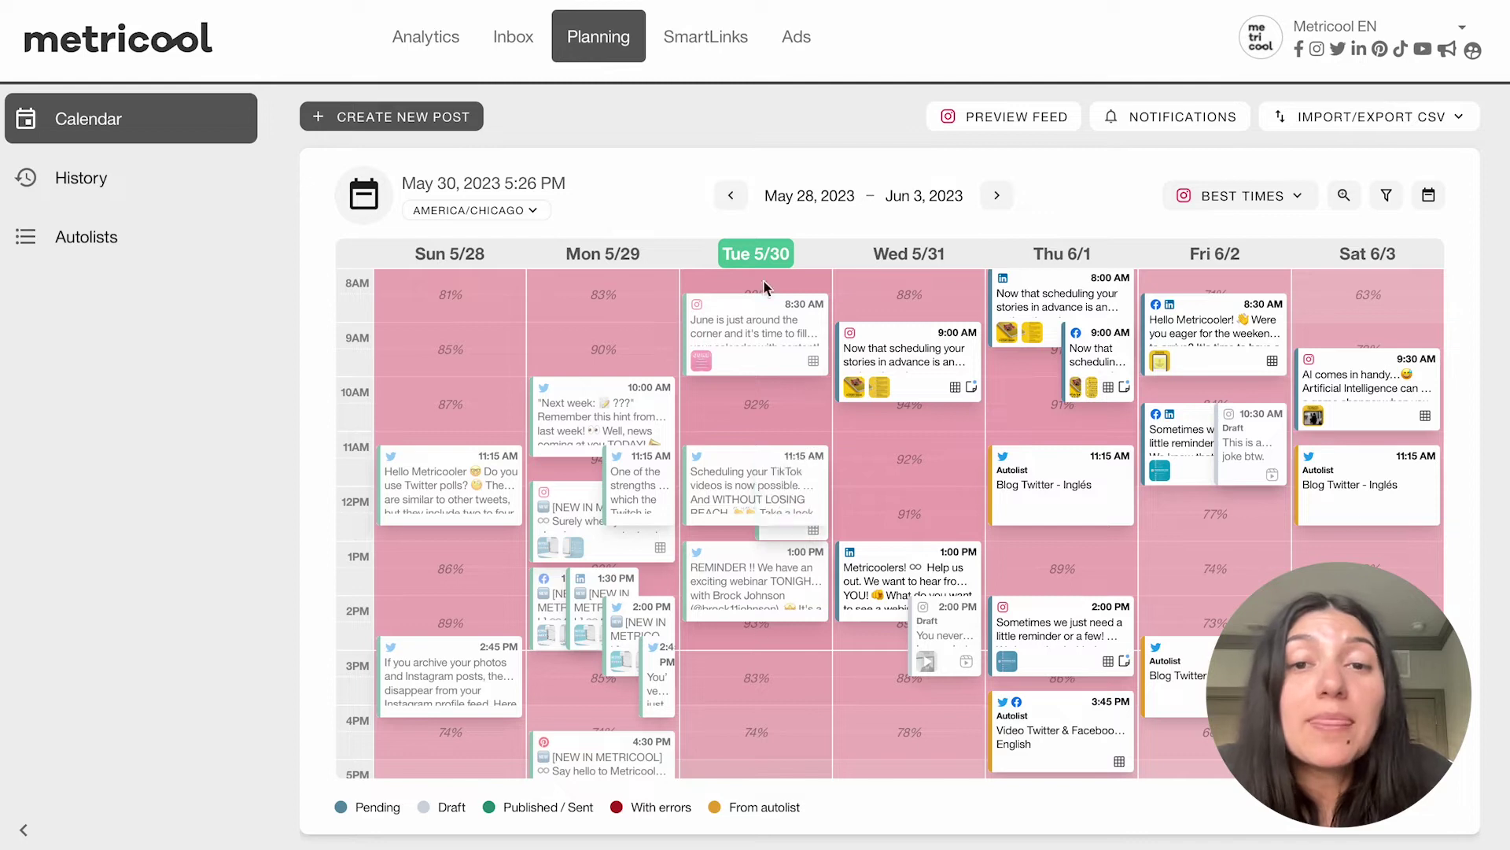
pyautogui.moveTo(1203, 665)
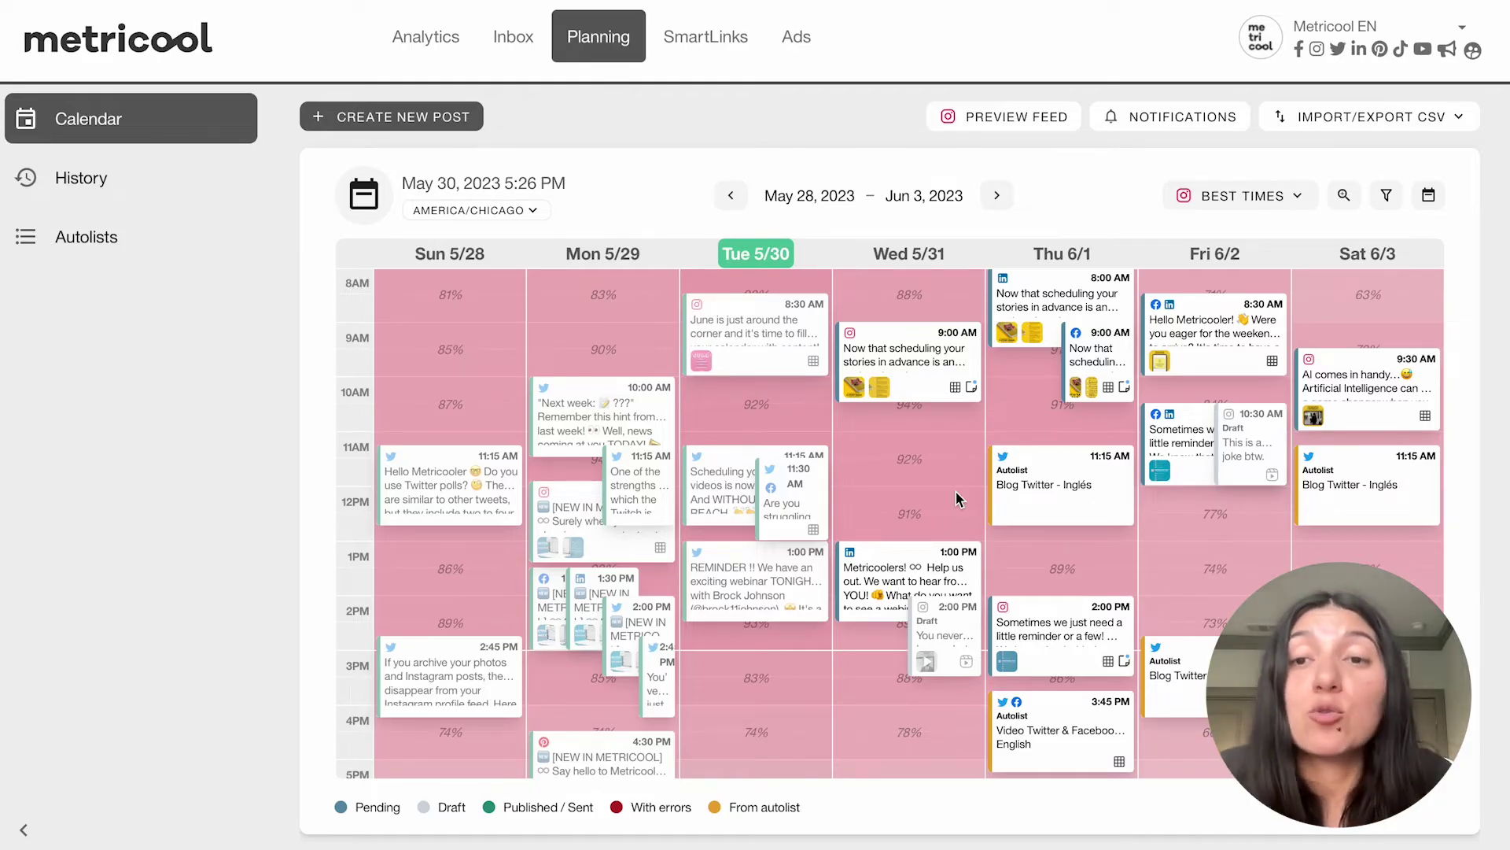
pyautogui.click(1227, 196)
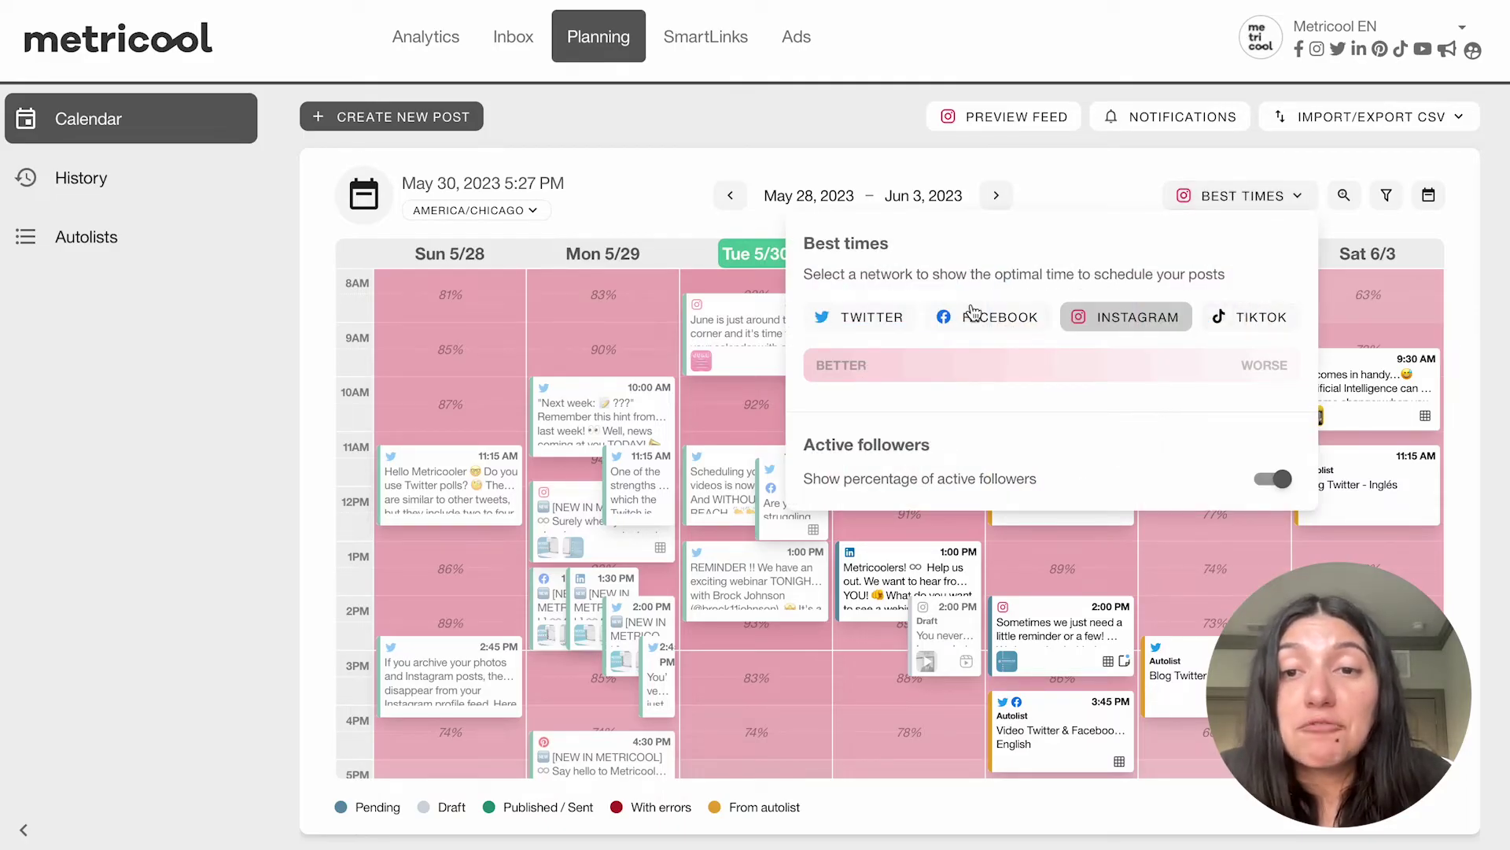
pyautogui.click(1225, 321)
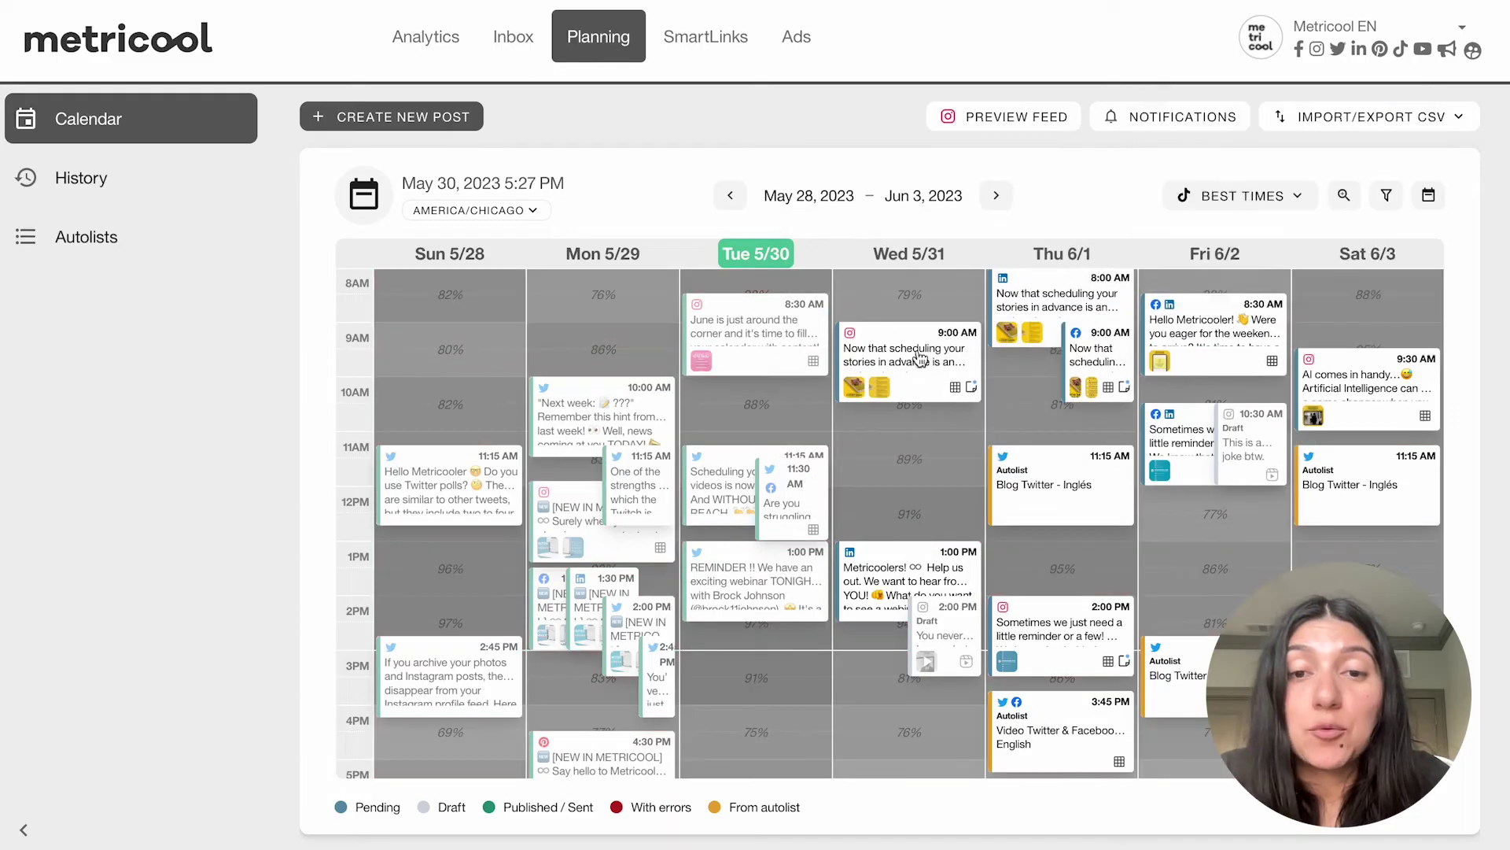
# Step: Filter the planning calendar by network so that only TikTok posts are included
pyautogui.click(1386, 195)
pyautogui.click(1066, 279)
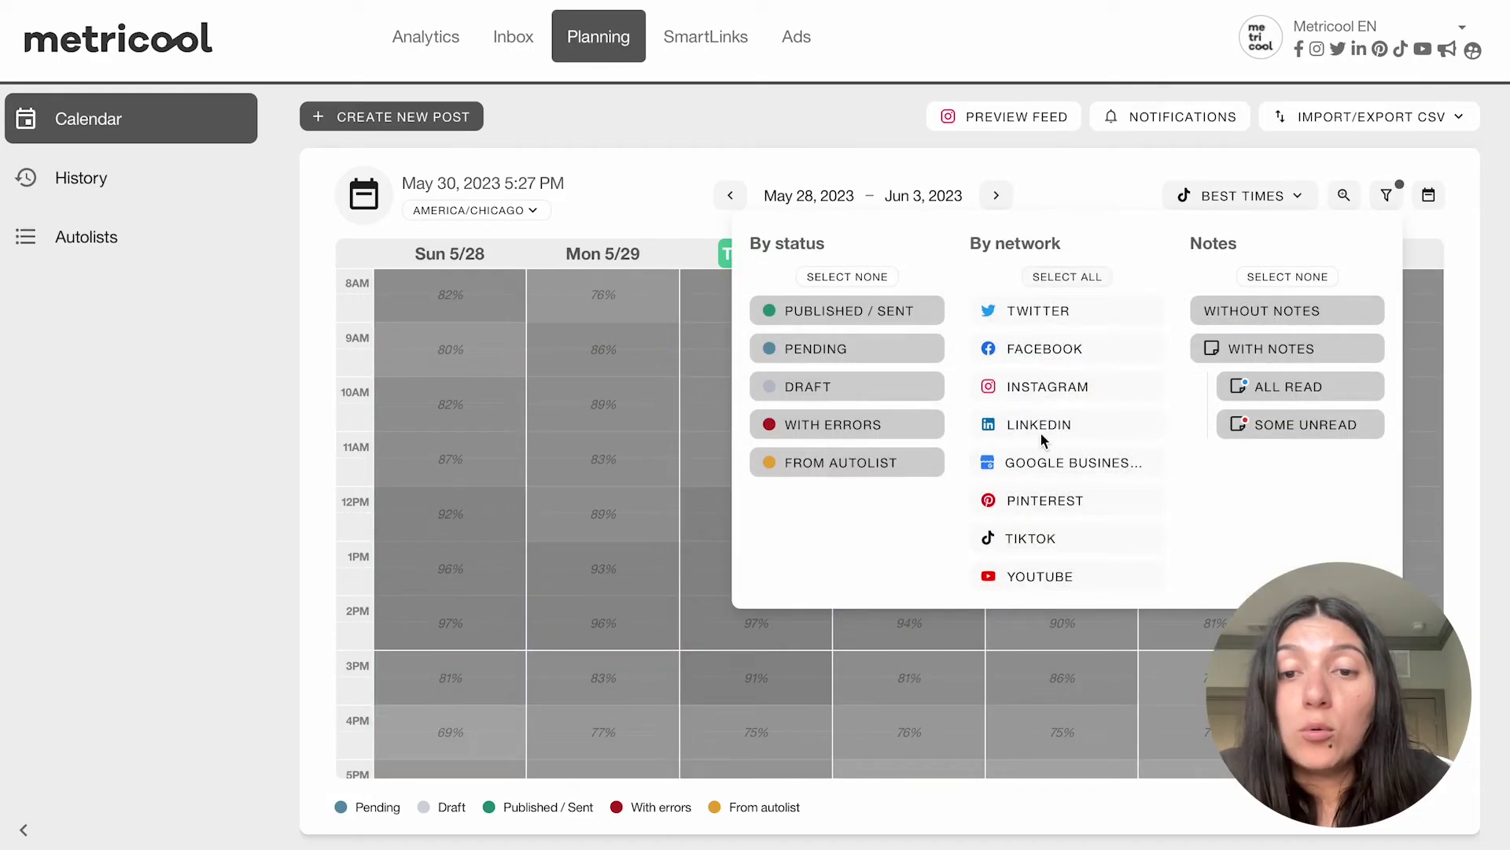
pyautogui.click(1024, 540)
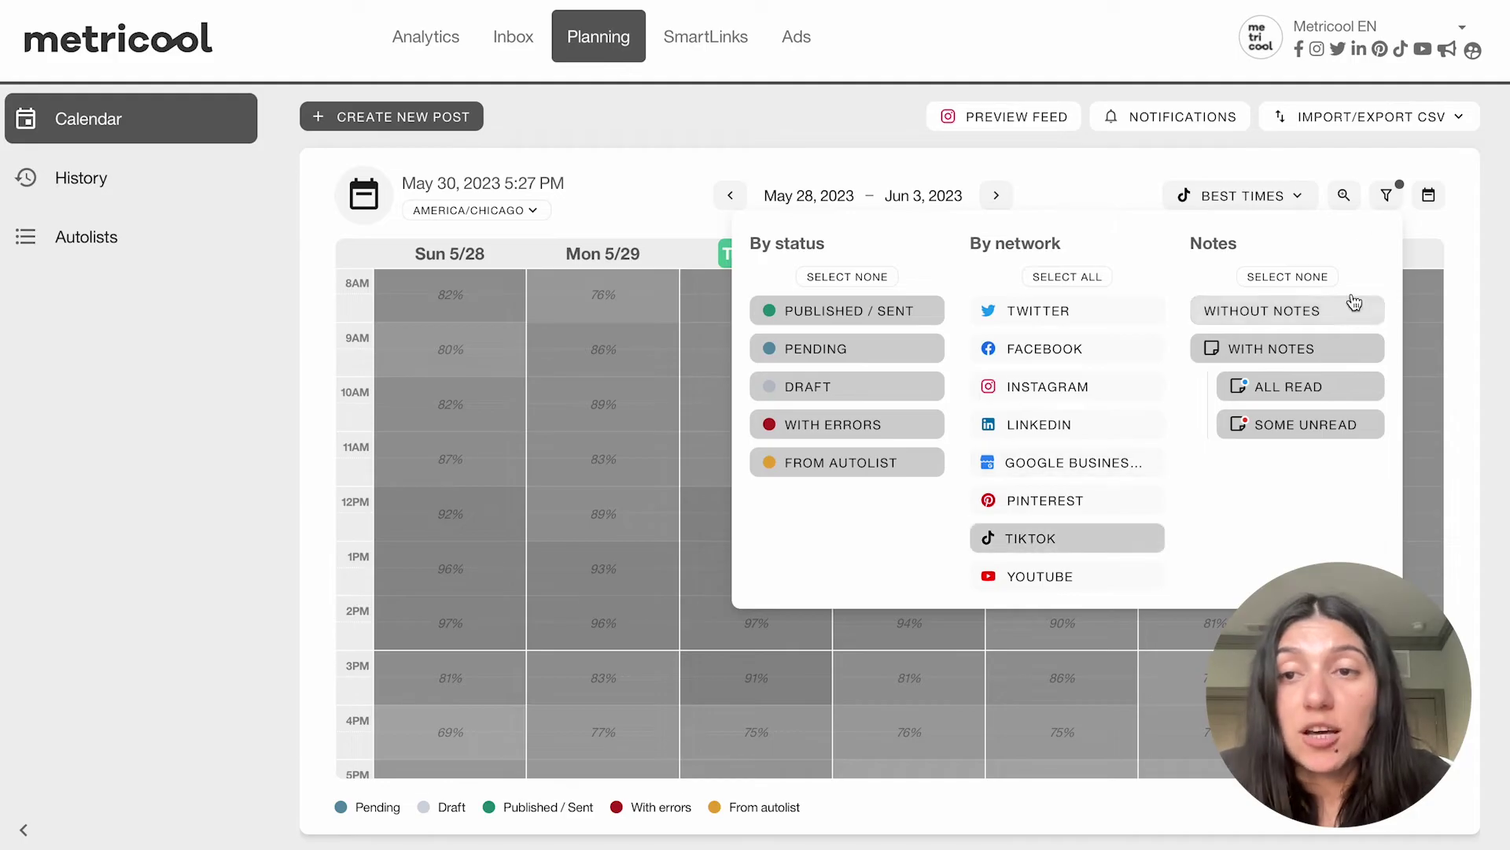
pyautogui.click(1386, 195)
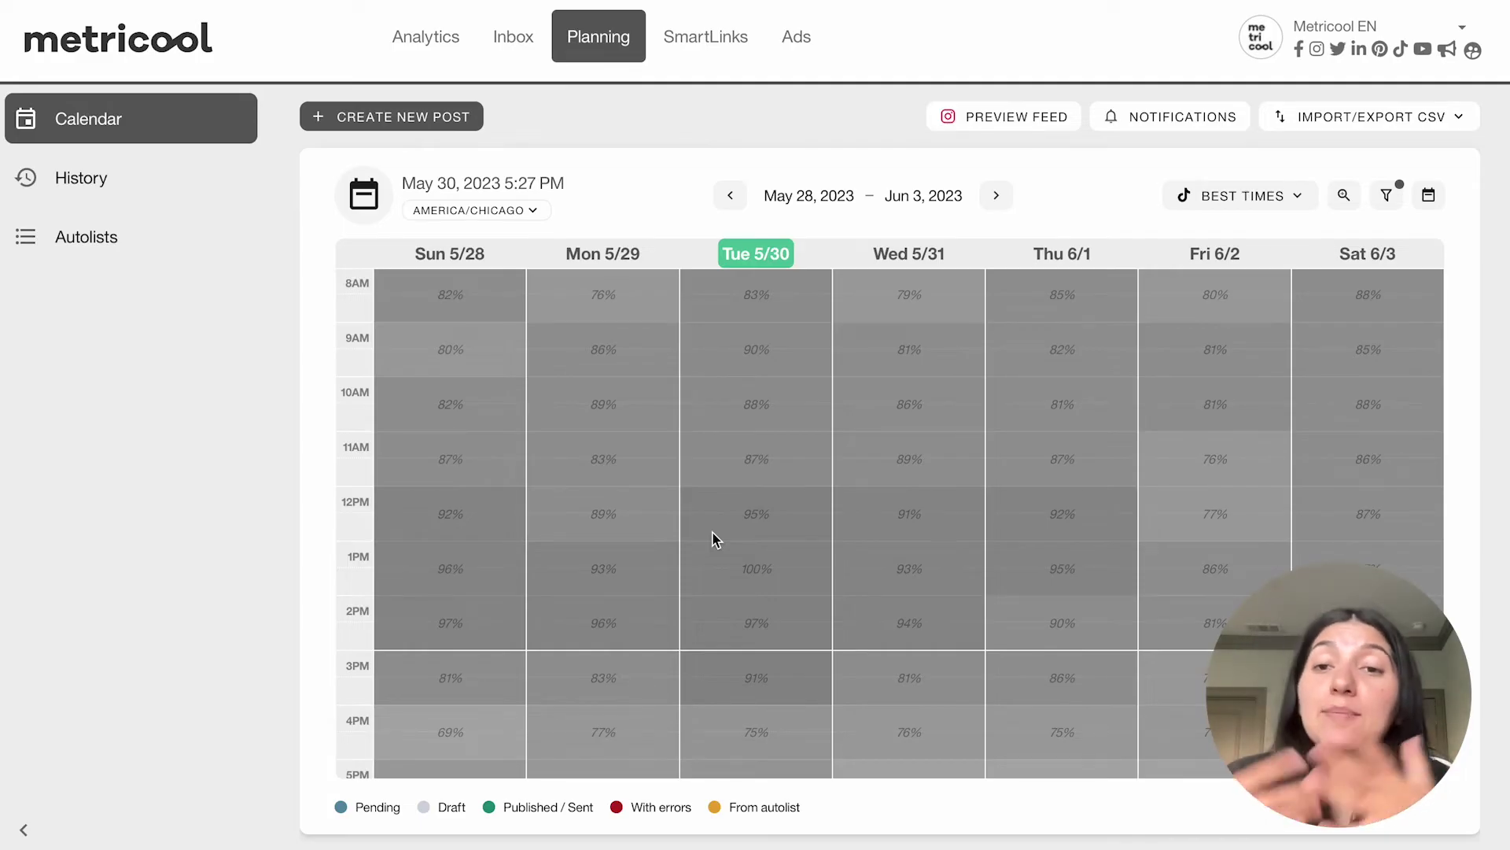
# Step: Review the TikTok best times settings and examine the hourly active-follower percentages for the week of May 28 – Jun 3, 2023
pyautogui.click(1243, 195)
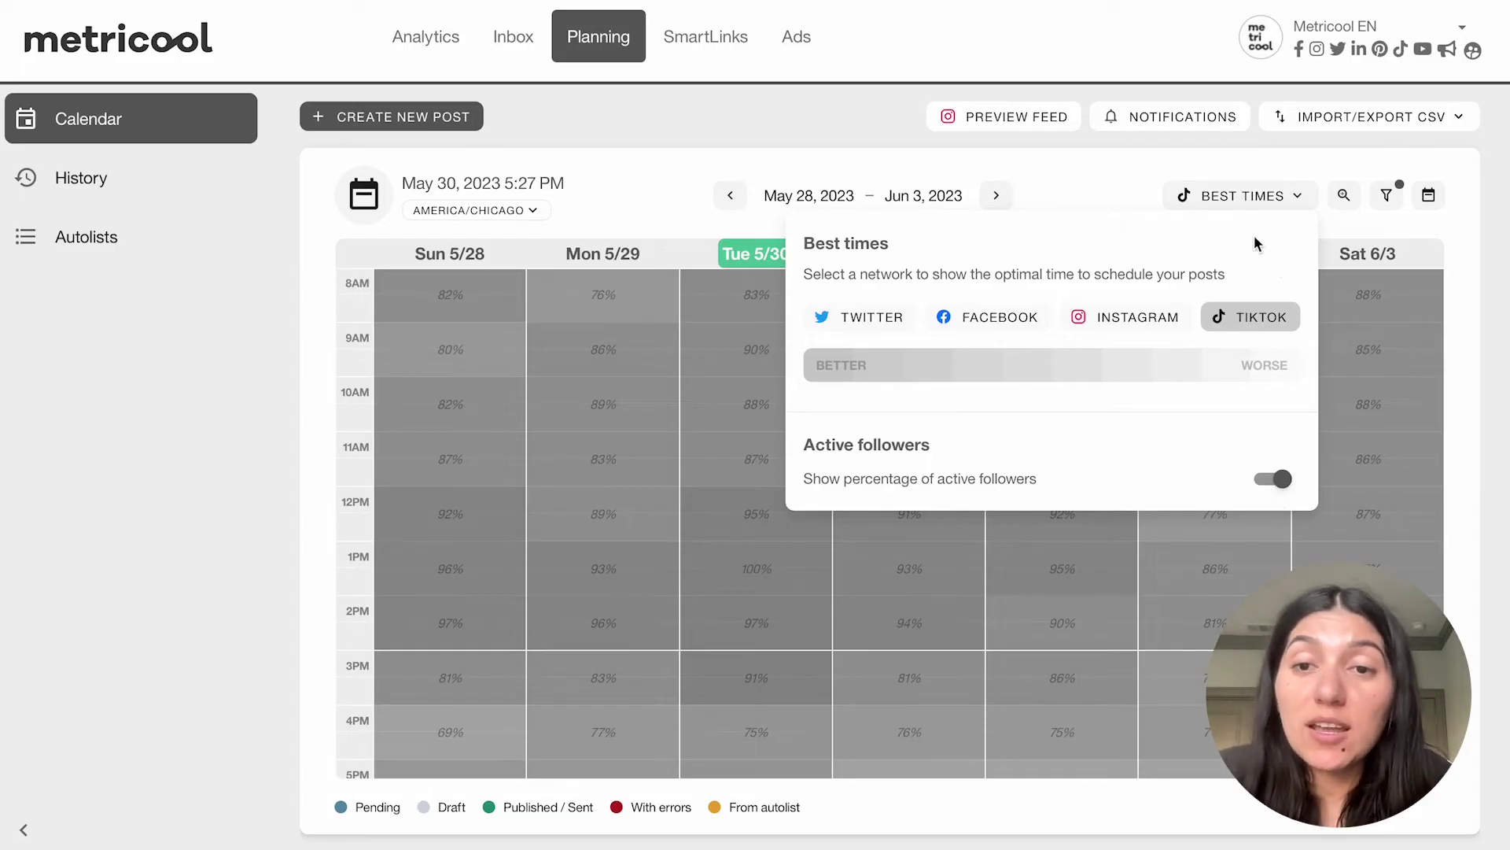
pyautogui.click(1235, 200)
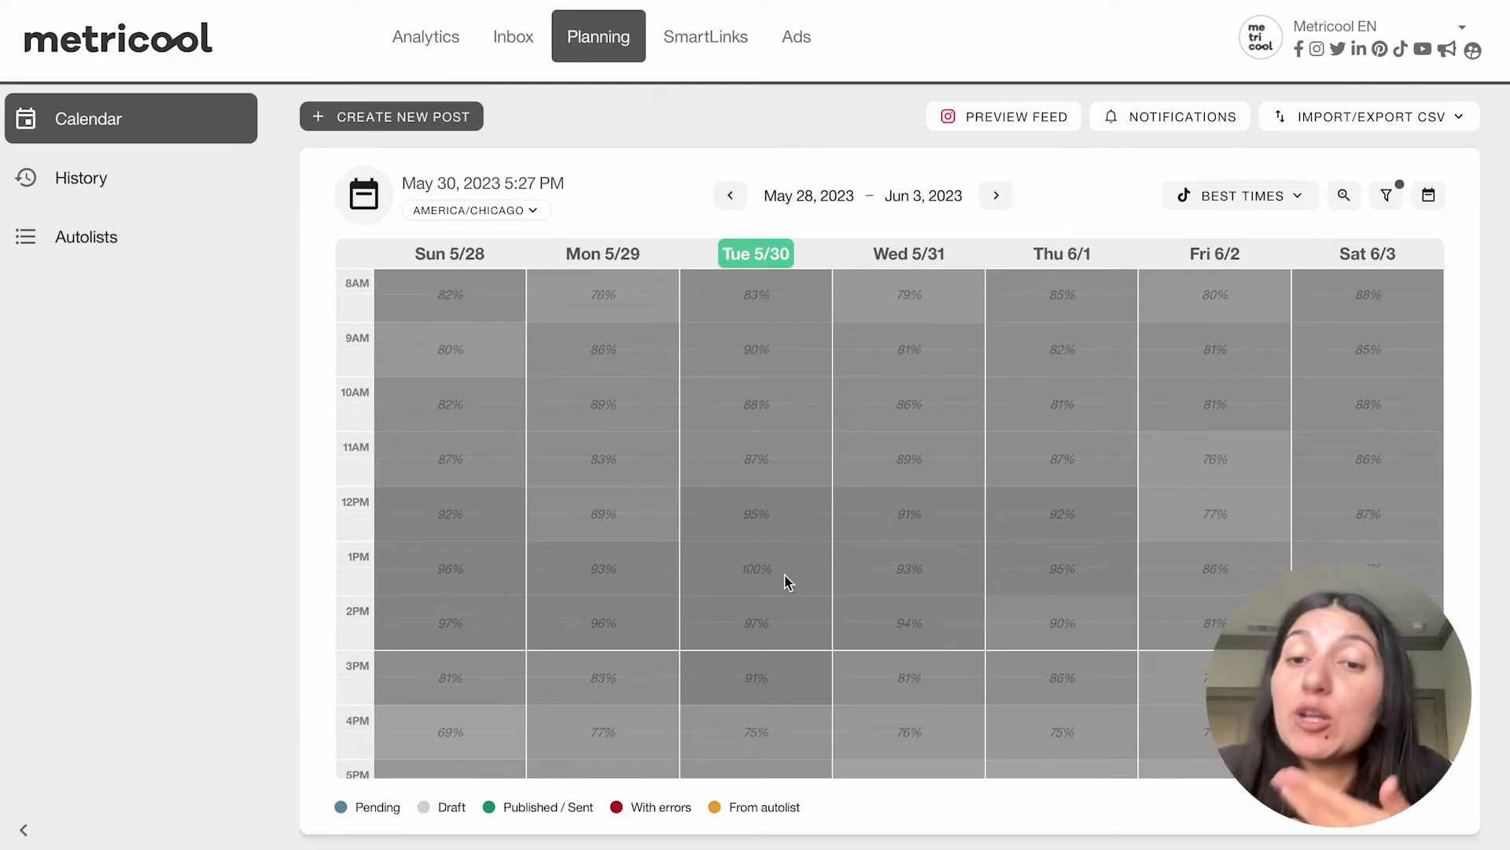
pyautogui.scroll(-2, 947, 405)
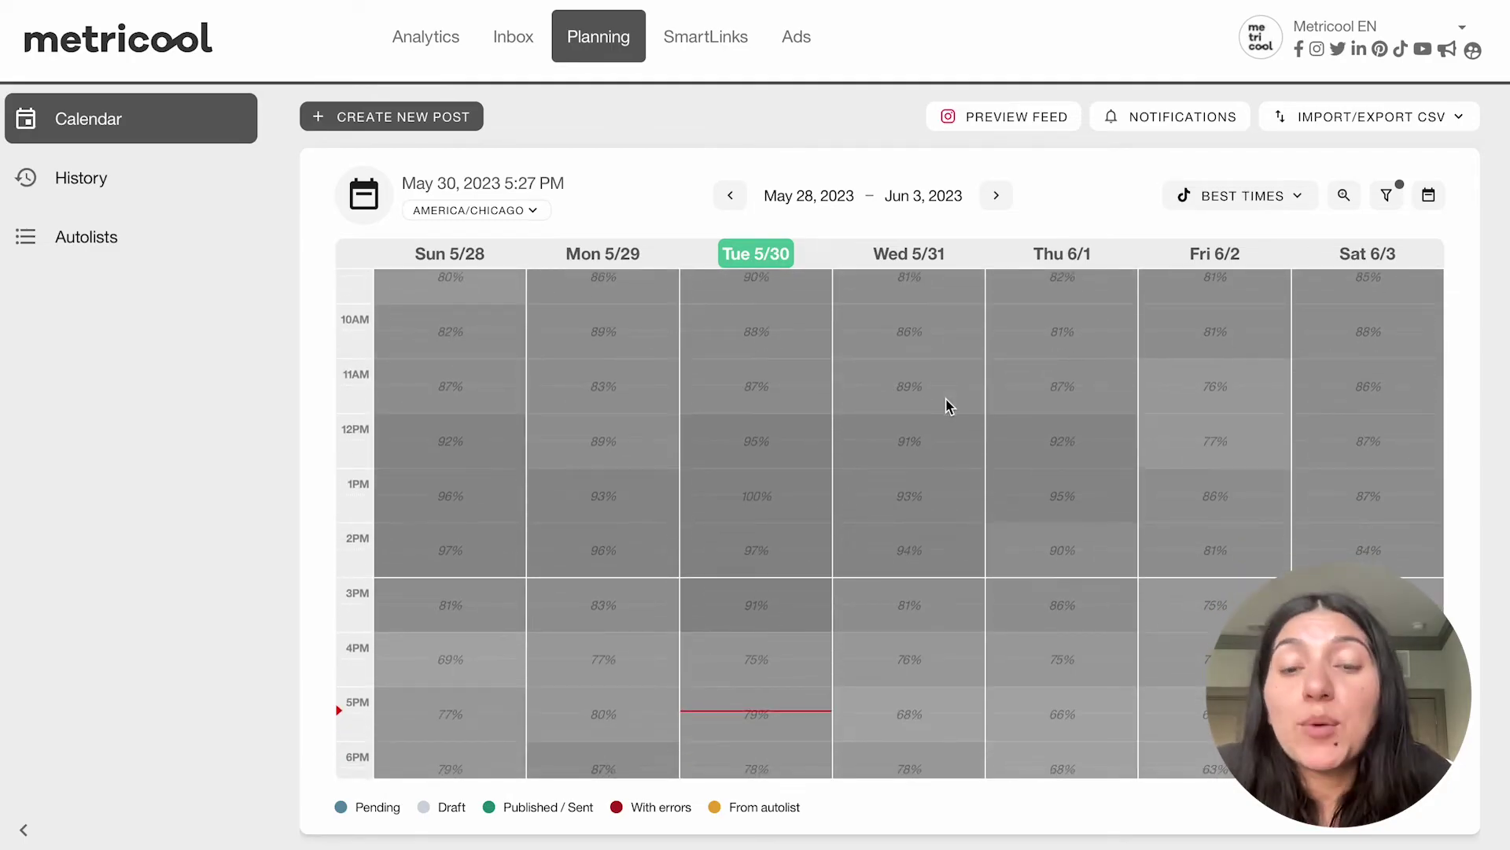
pyautogui.scroll(-3, 936, 547)
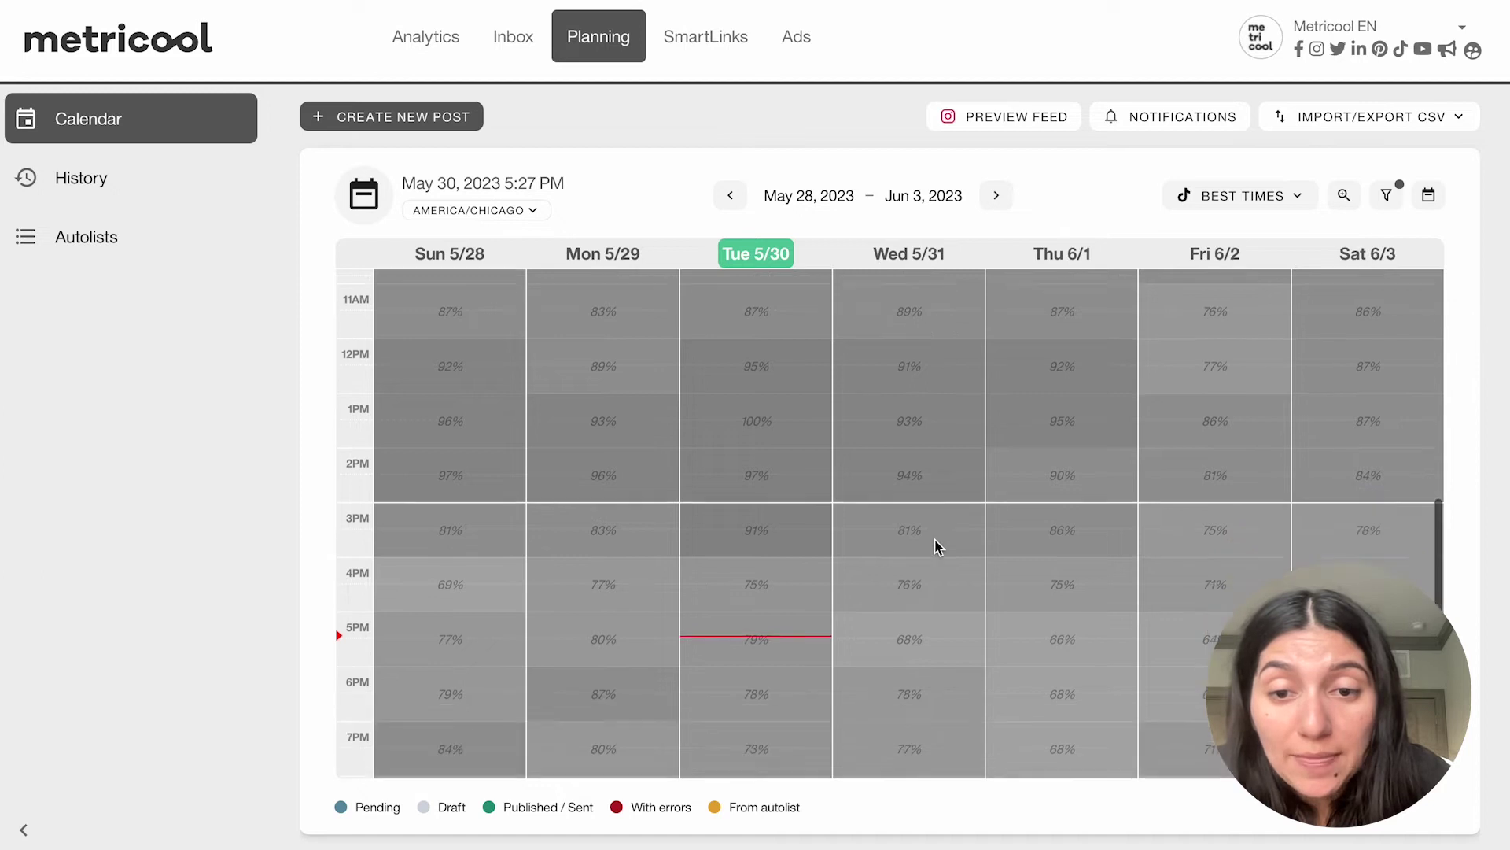
pyautogui.scroll(3, 936, 547)
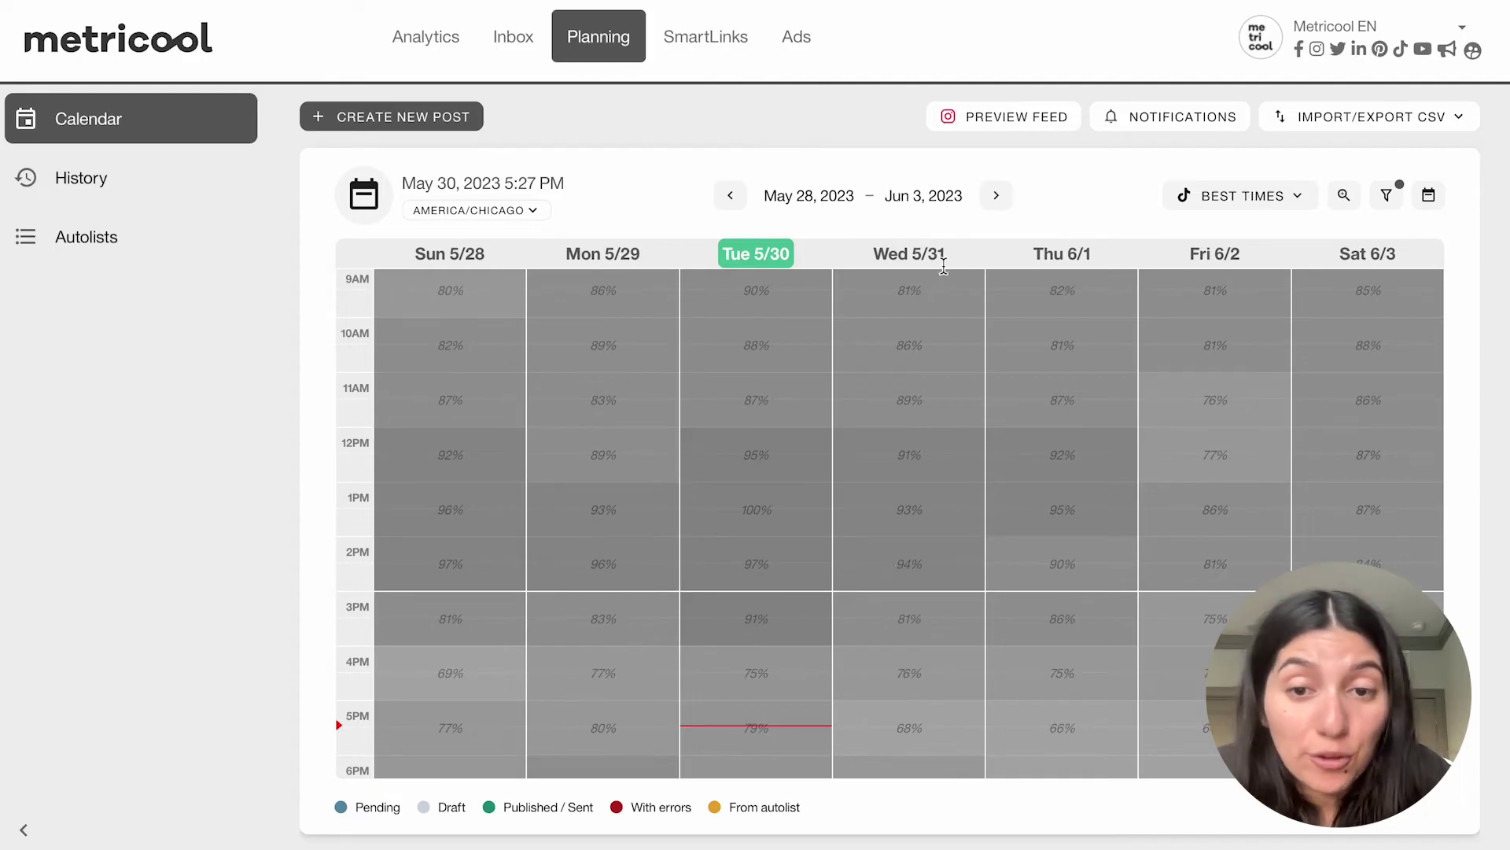
# Step: Create a TikTok post in the calendar for May 31, 2023 at 2:00 PM and attach the video to it
pyautogui.click(900, 565)
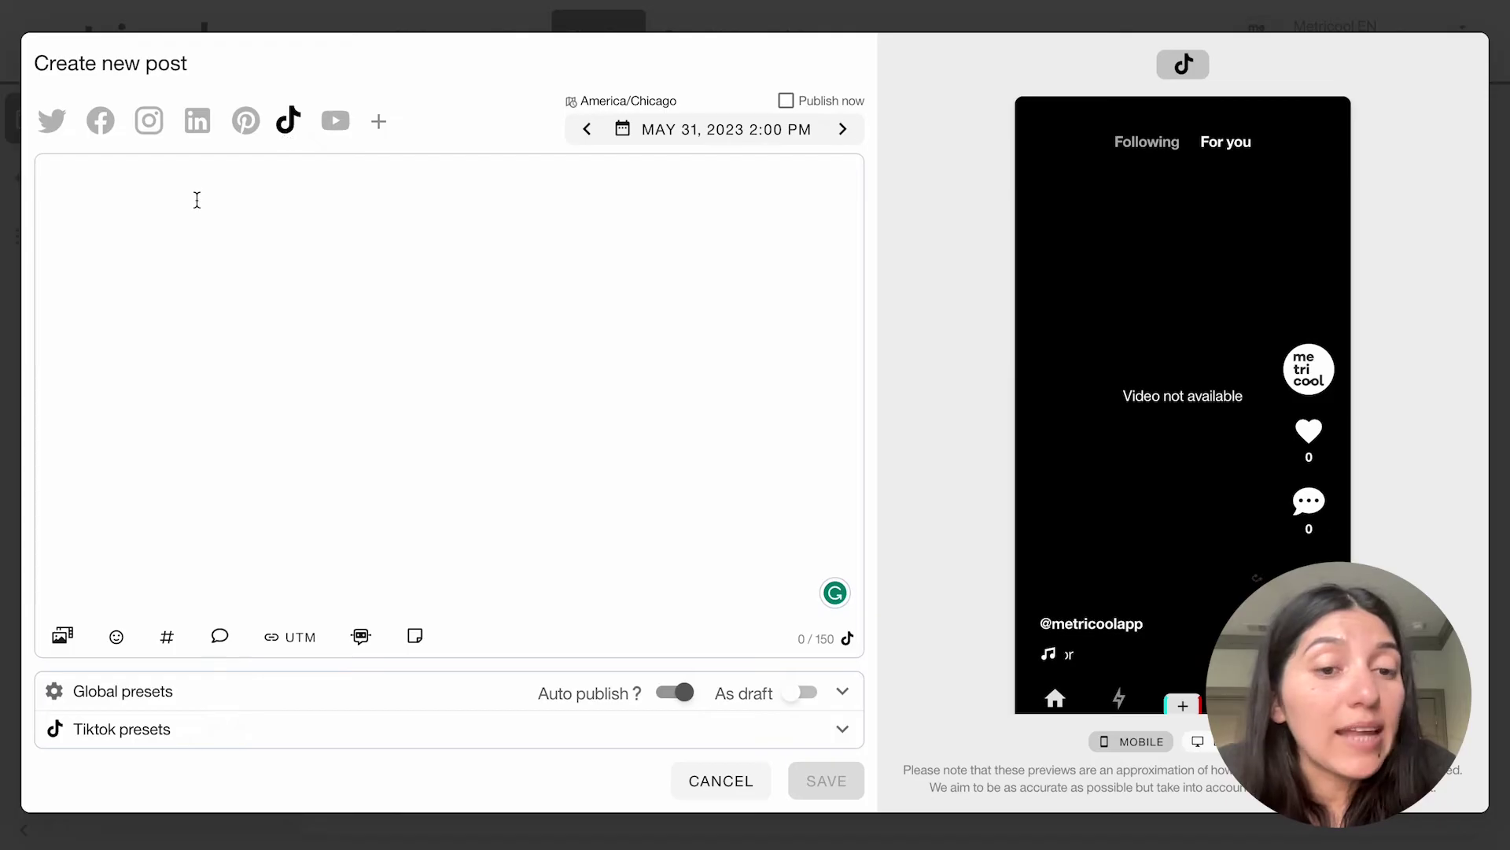
pyautogui.click(62, 636)
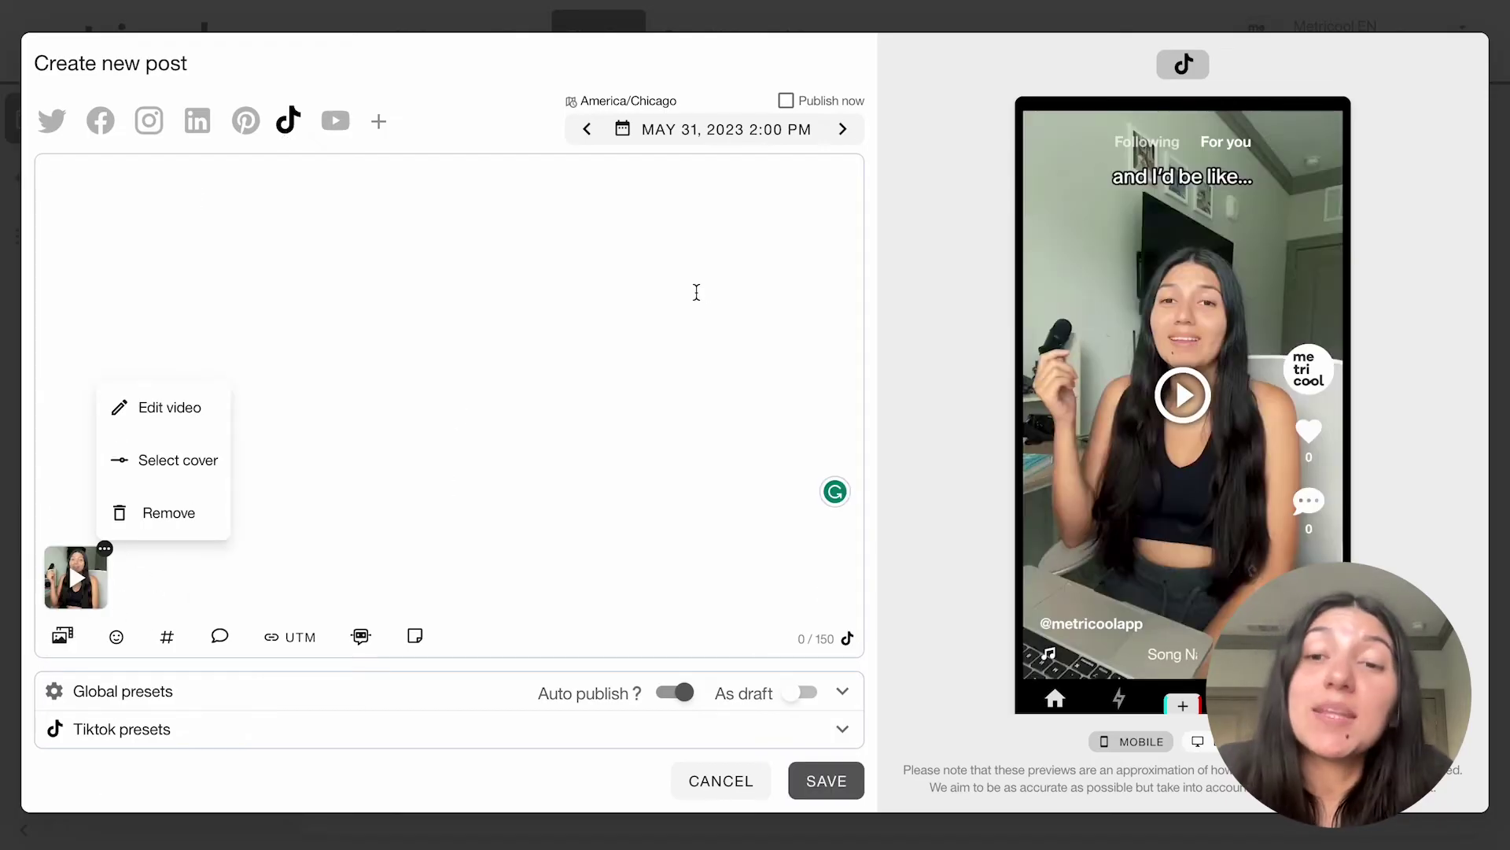
pyautogui.click(696, 292)
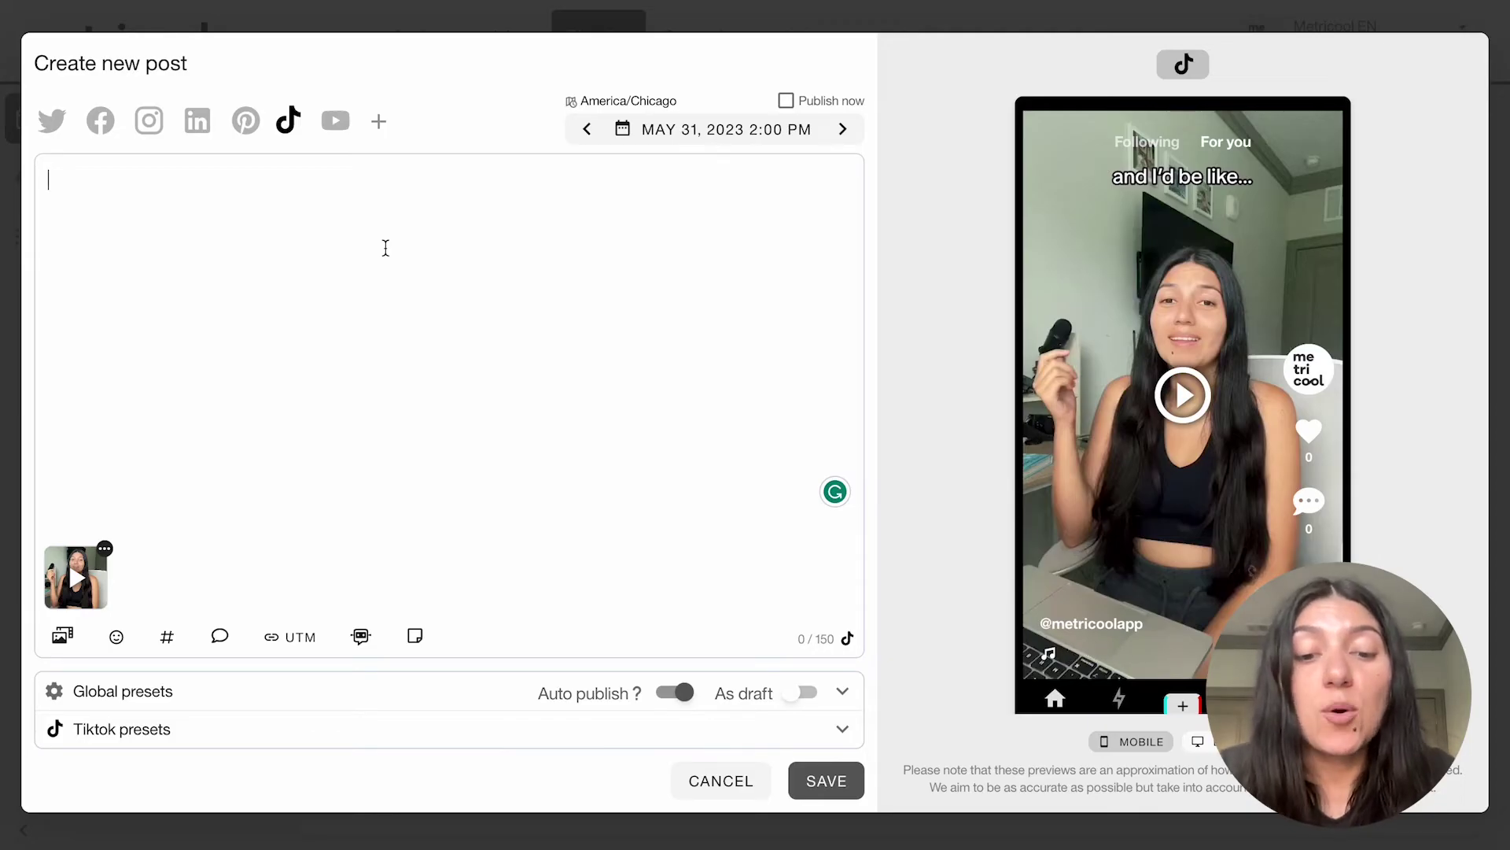
# Step: Write the caption "Schedule your IG stories in advance! Auto-publishing is here! #igstories #marketingupdates"
pyautogui.write('Schedule')
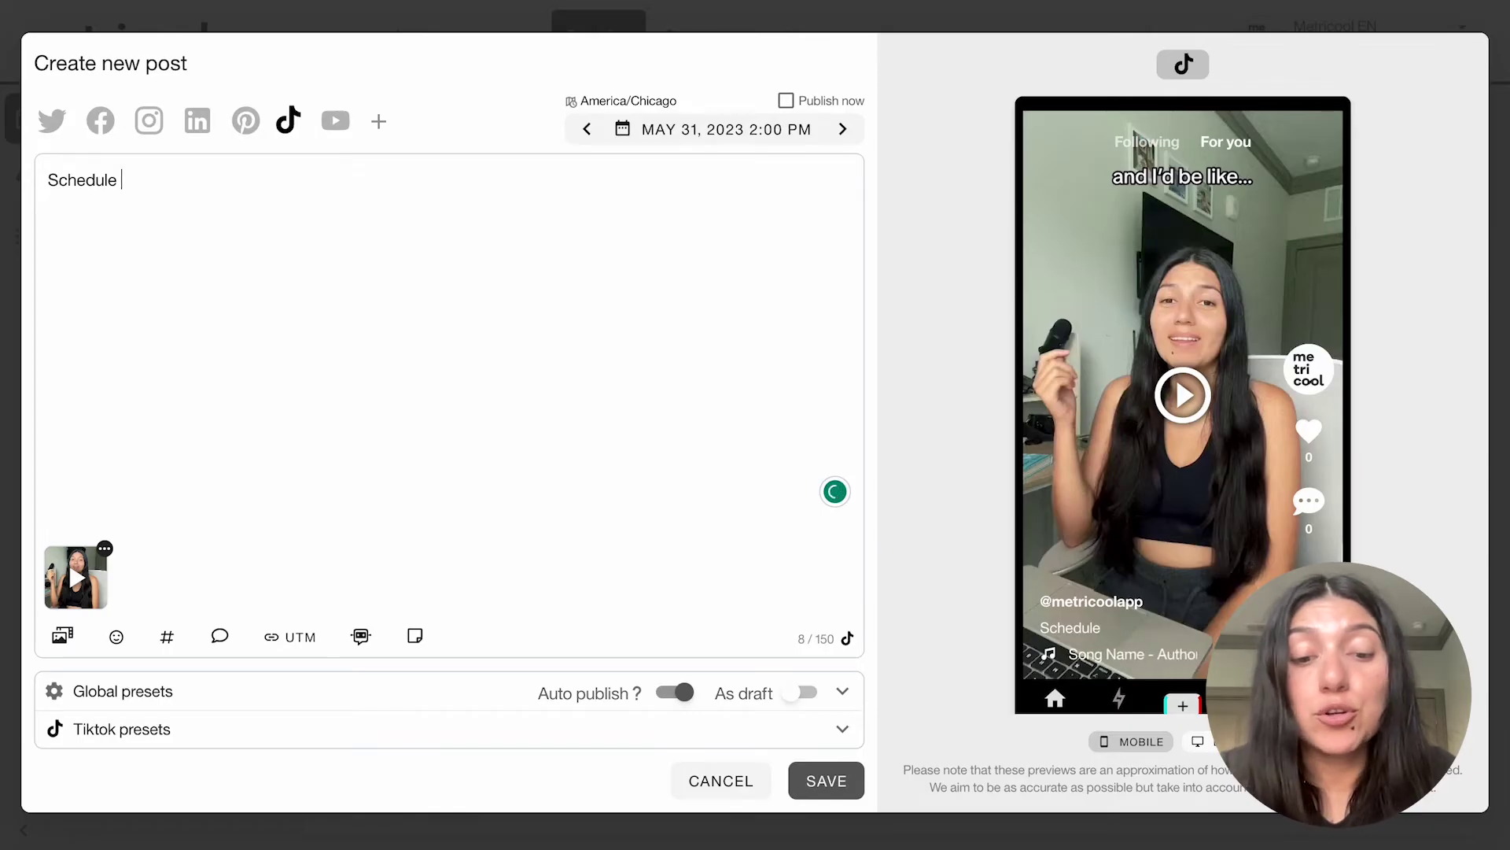
pyautogui.write('your IGstories in advance.')
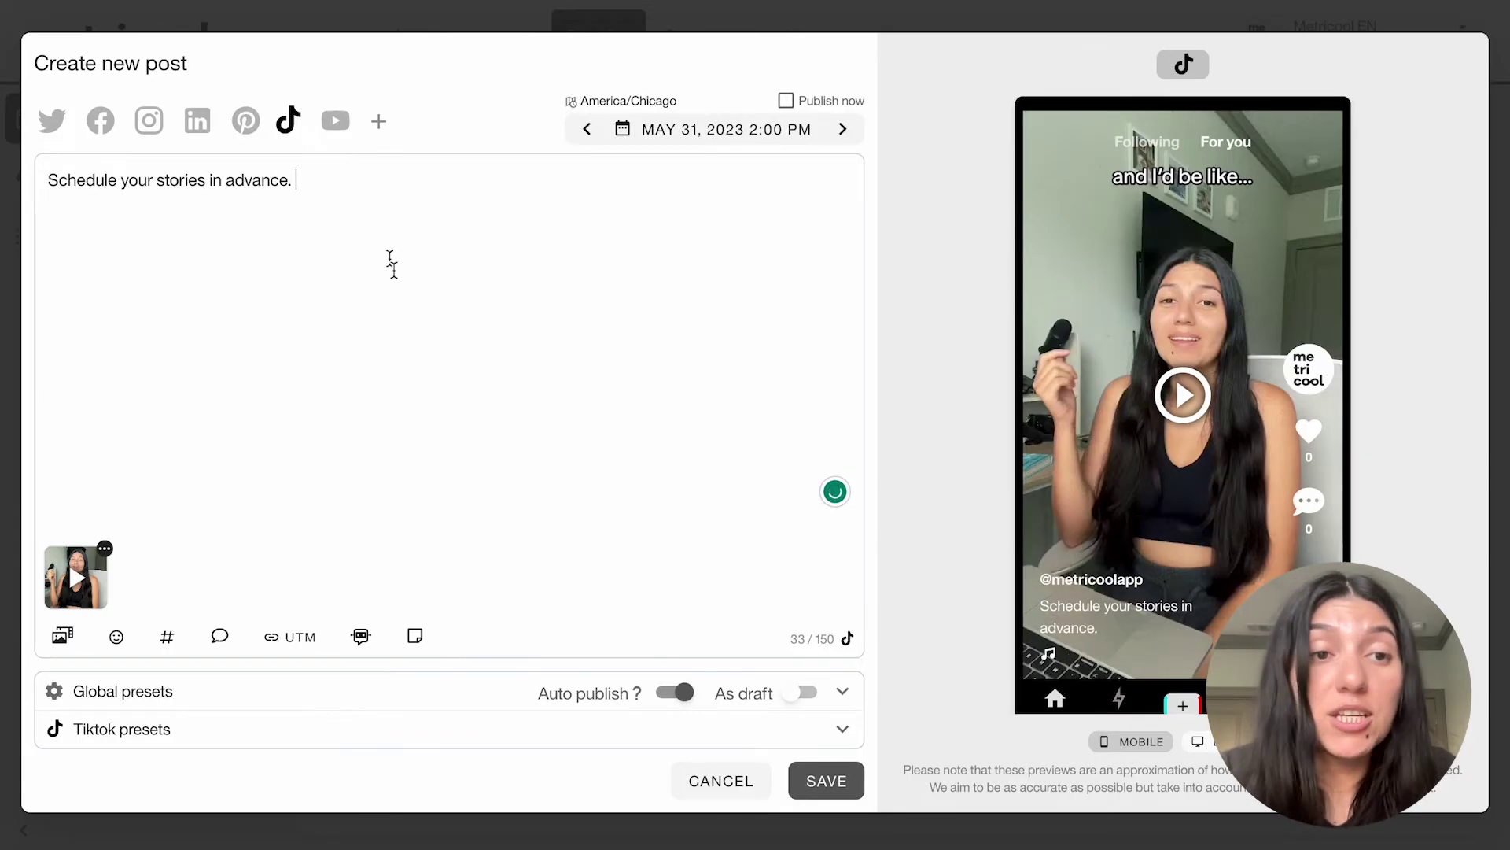
pyautogui.click(157, 179)
pyautogui.write('IG stories')
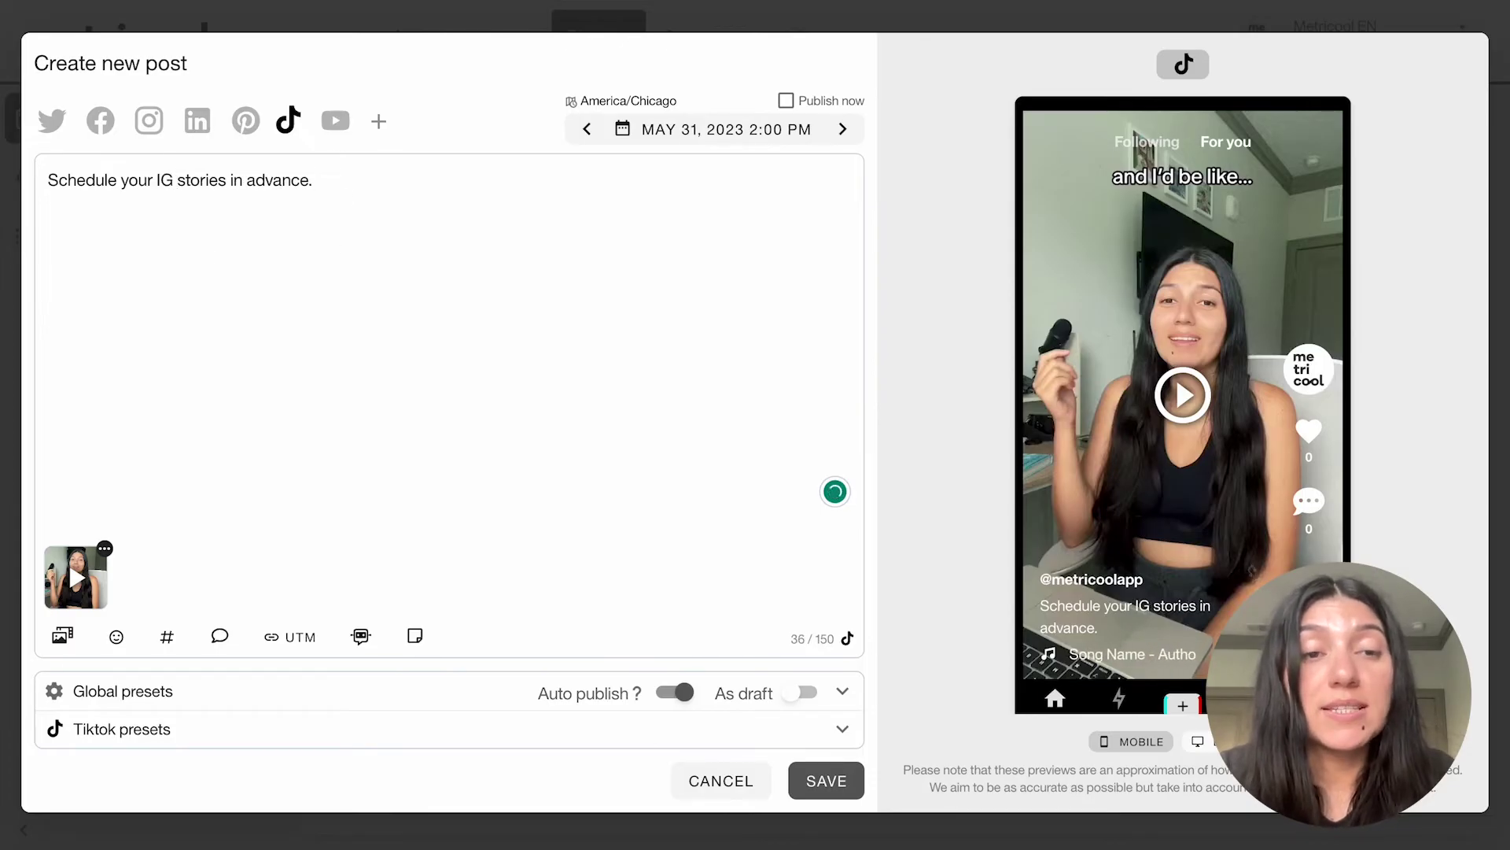
pyautogui.write(' in advance! Auto-publishing is her')
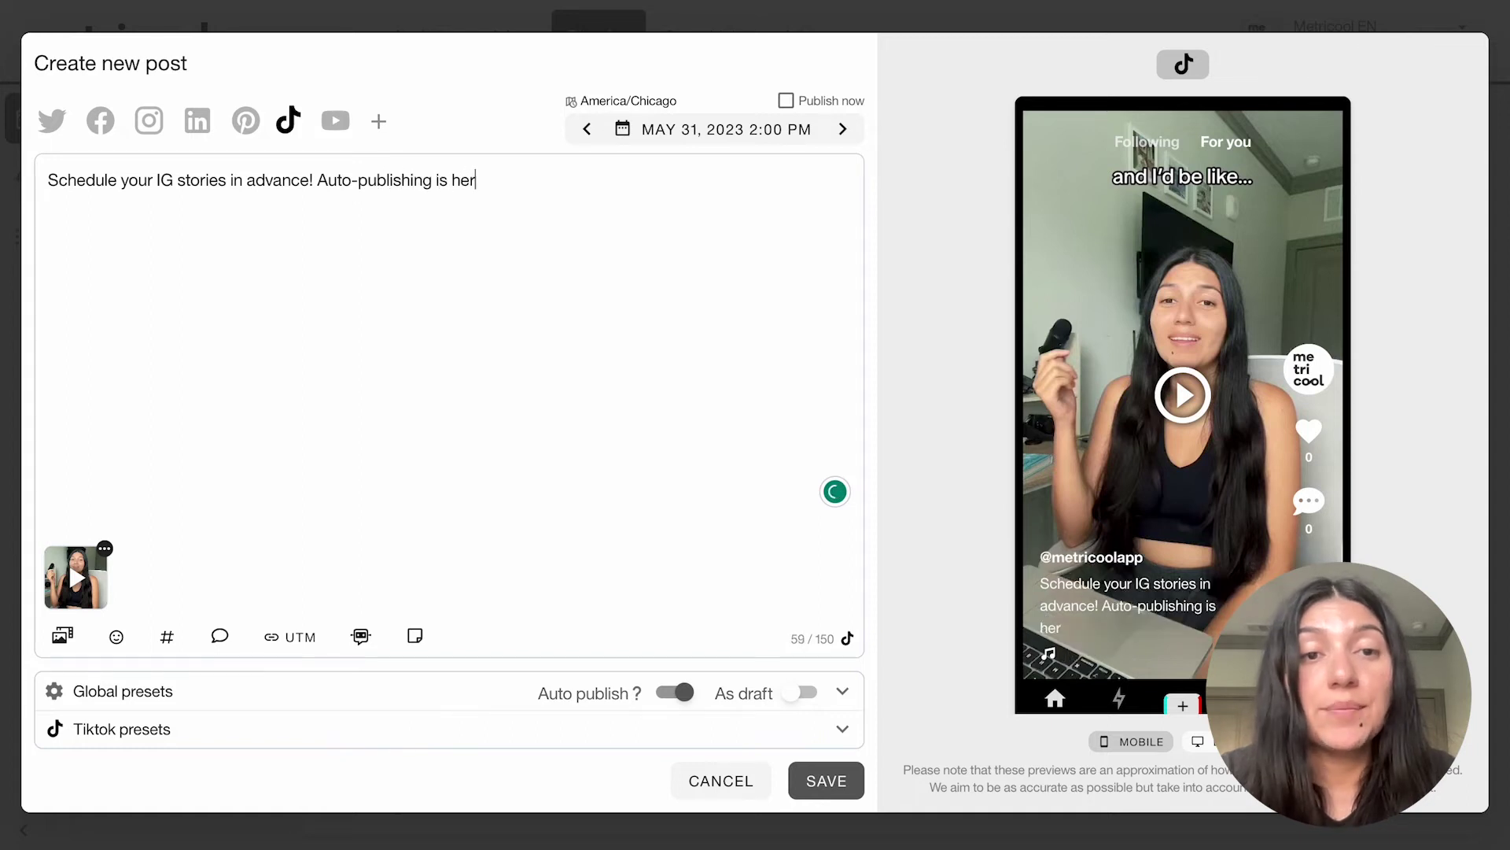
pyautogui.write('e! #i')
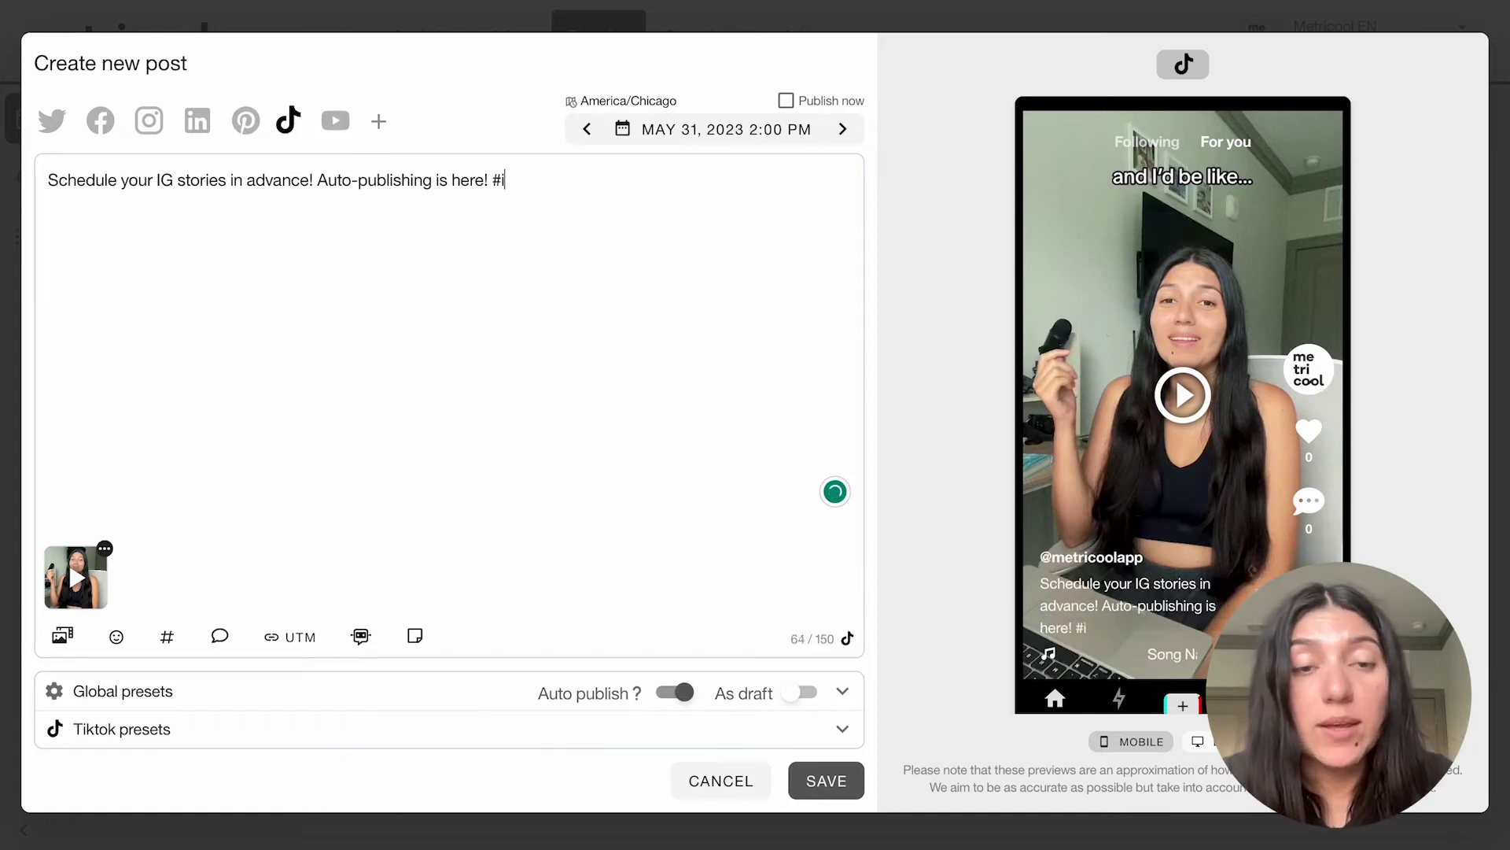
pyautogui.write('gstories #')
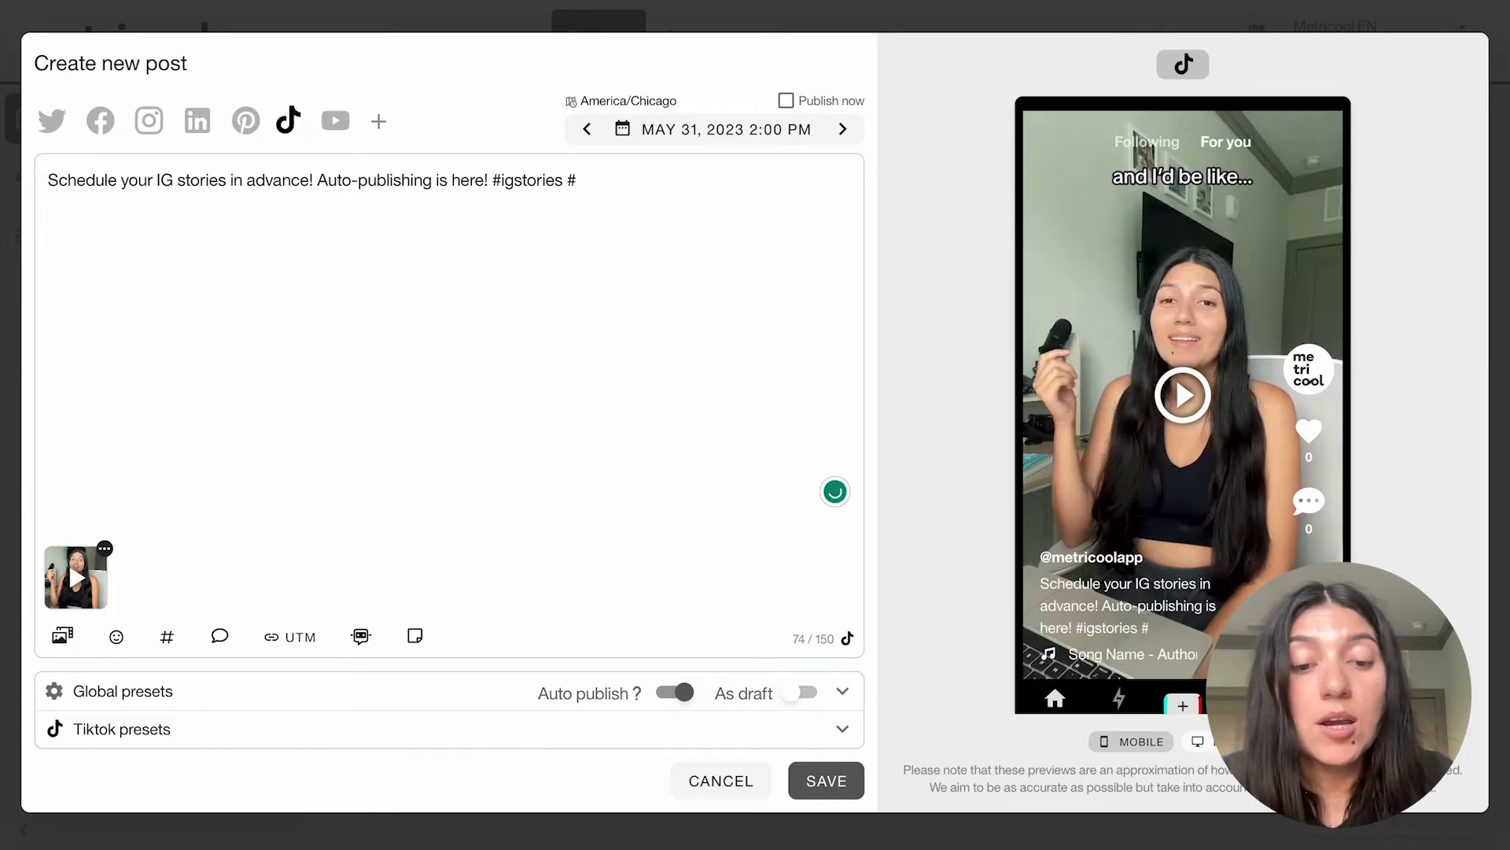
pyautogui.write('marketingupdates')
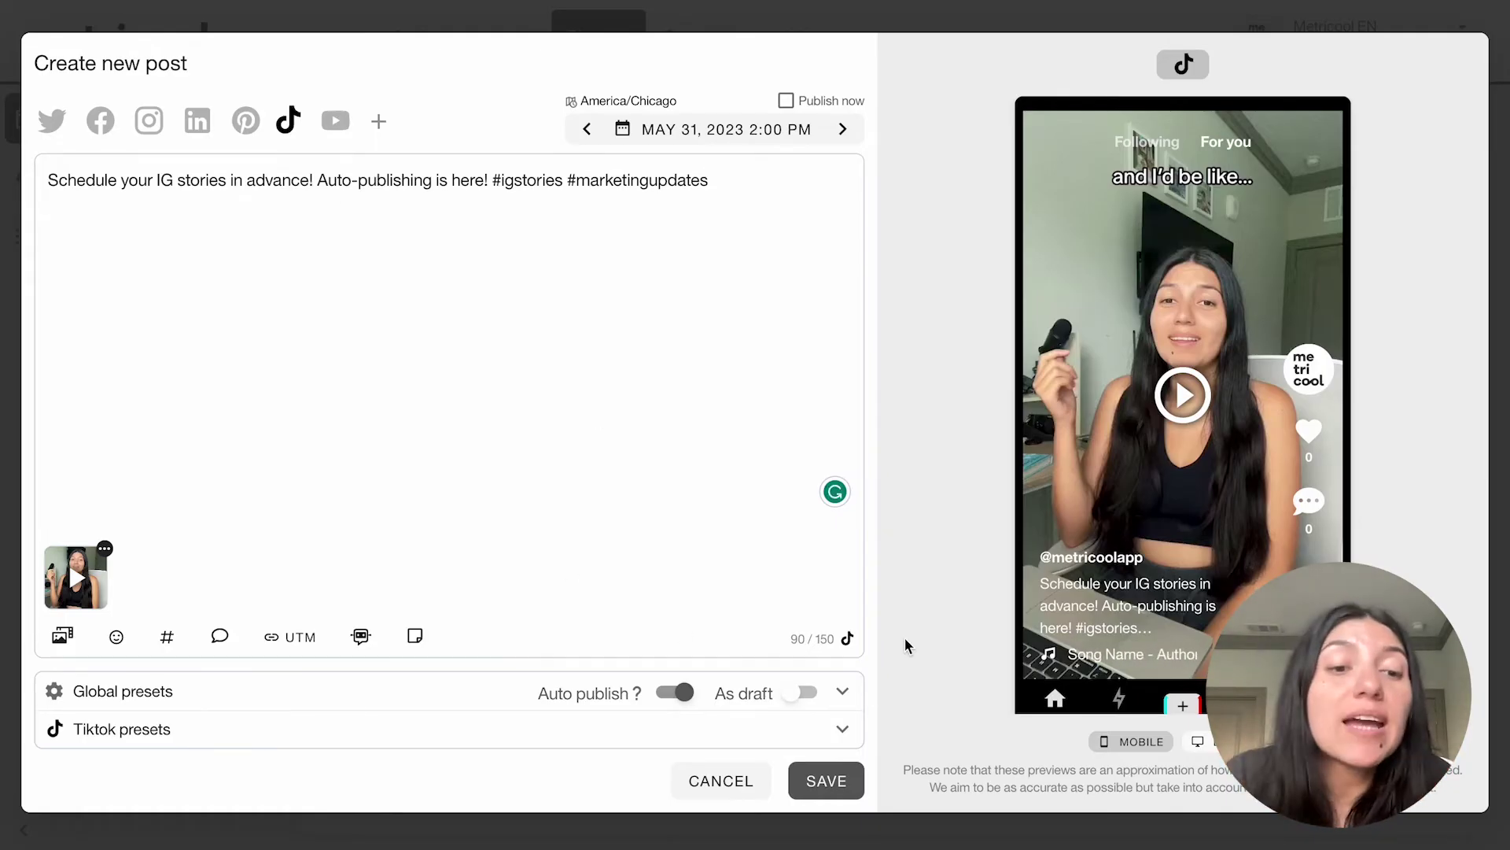
# Step: View the post's first comment dialog and the editor for the attached video, closing each without making changes
pyautogui.click(219, 635)
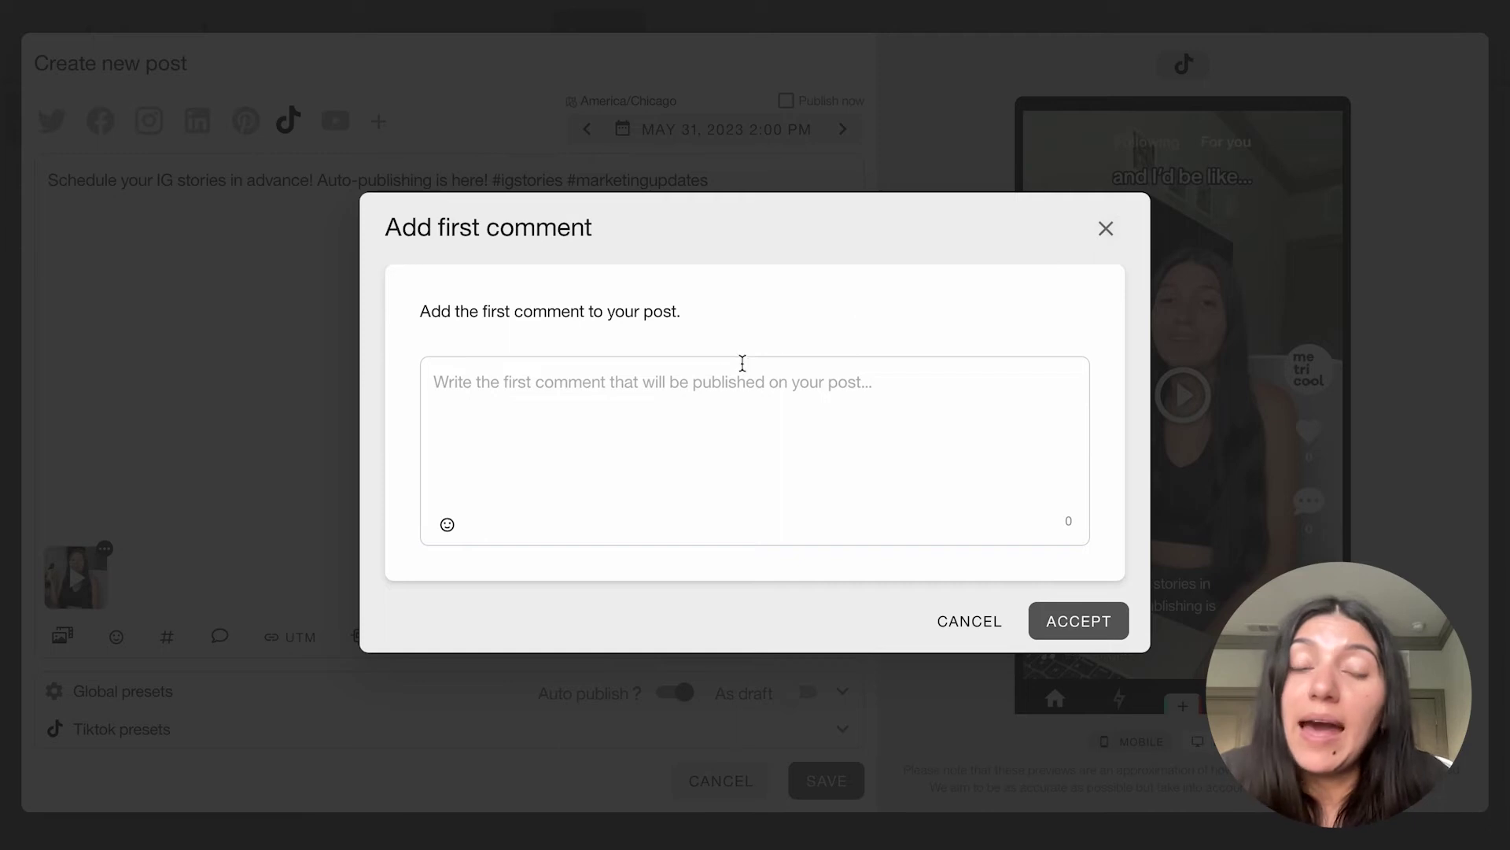
pyautogui.click(1104, 229)
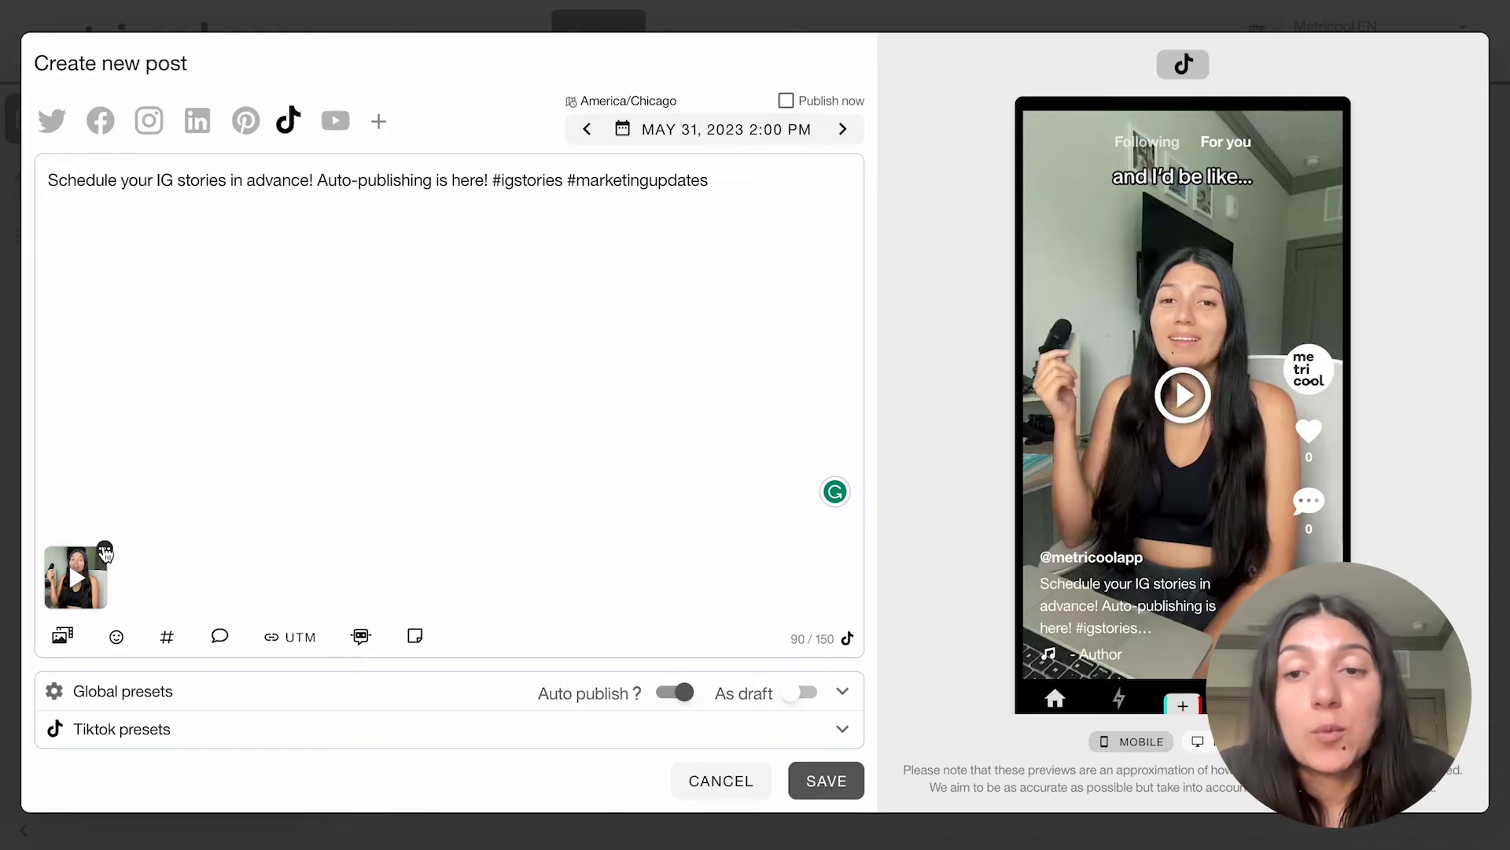
pyautogui.click(105, 551)
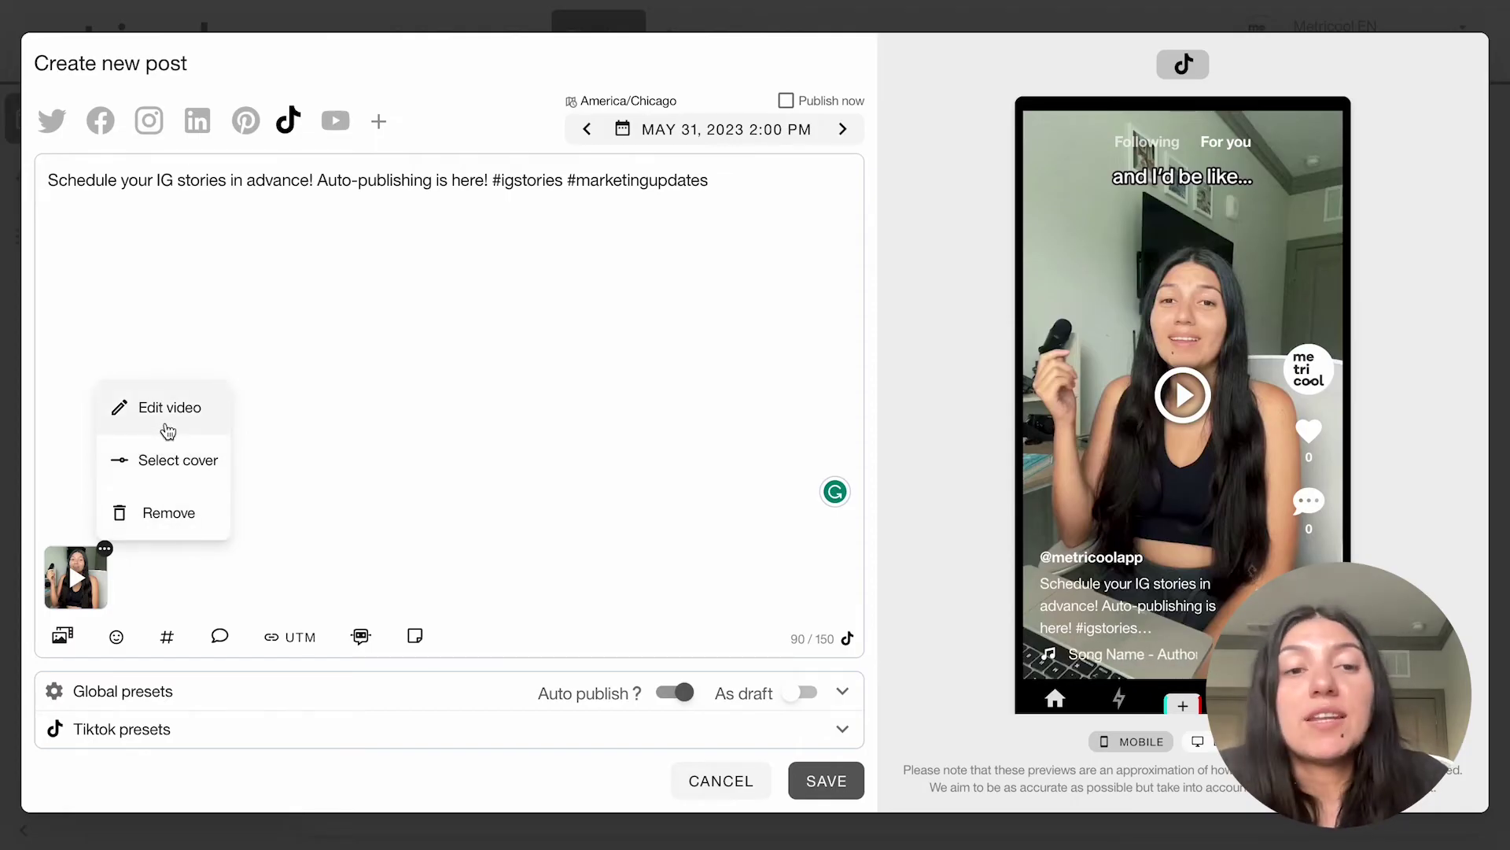
pyautogui.click(166, 429)
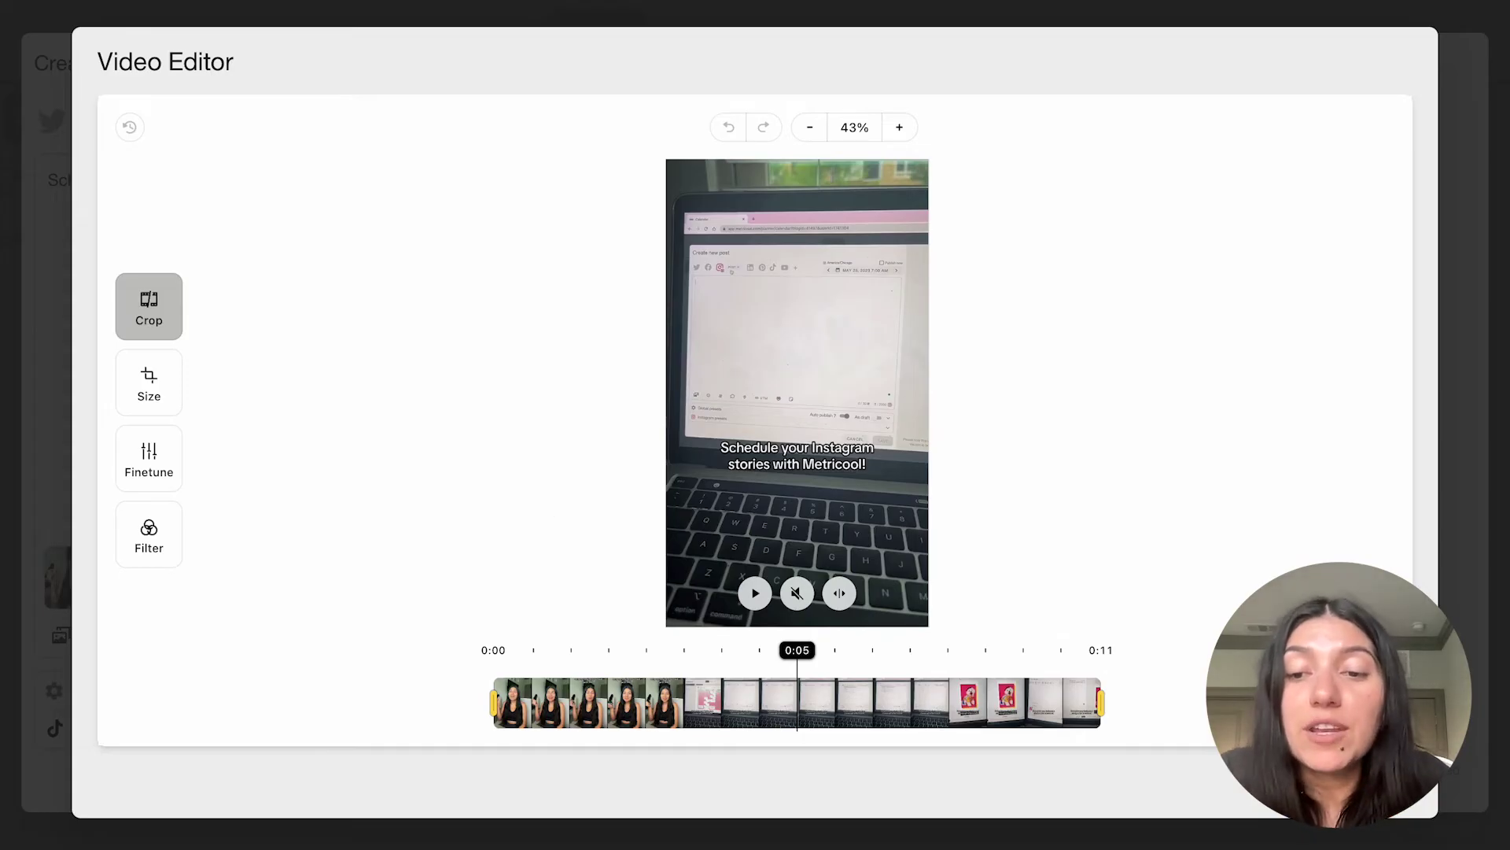
pyautogui.press('Escape')
pyautogui.click(720, 470)
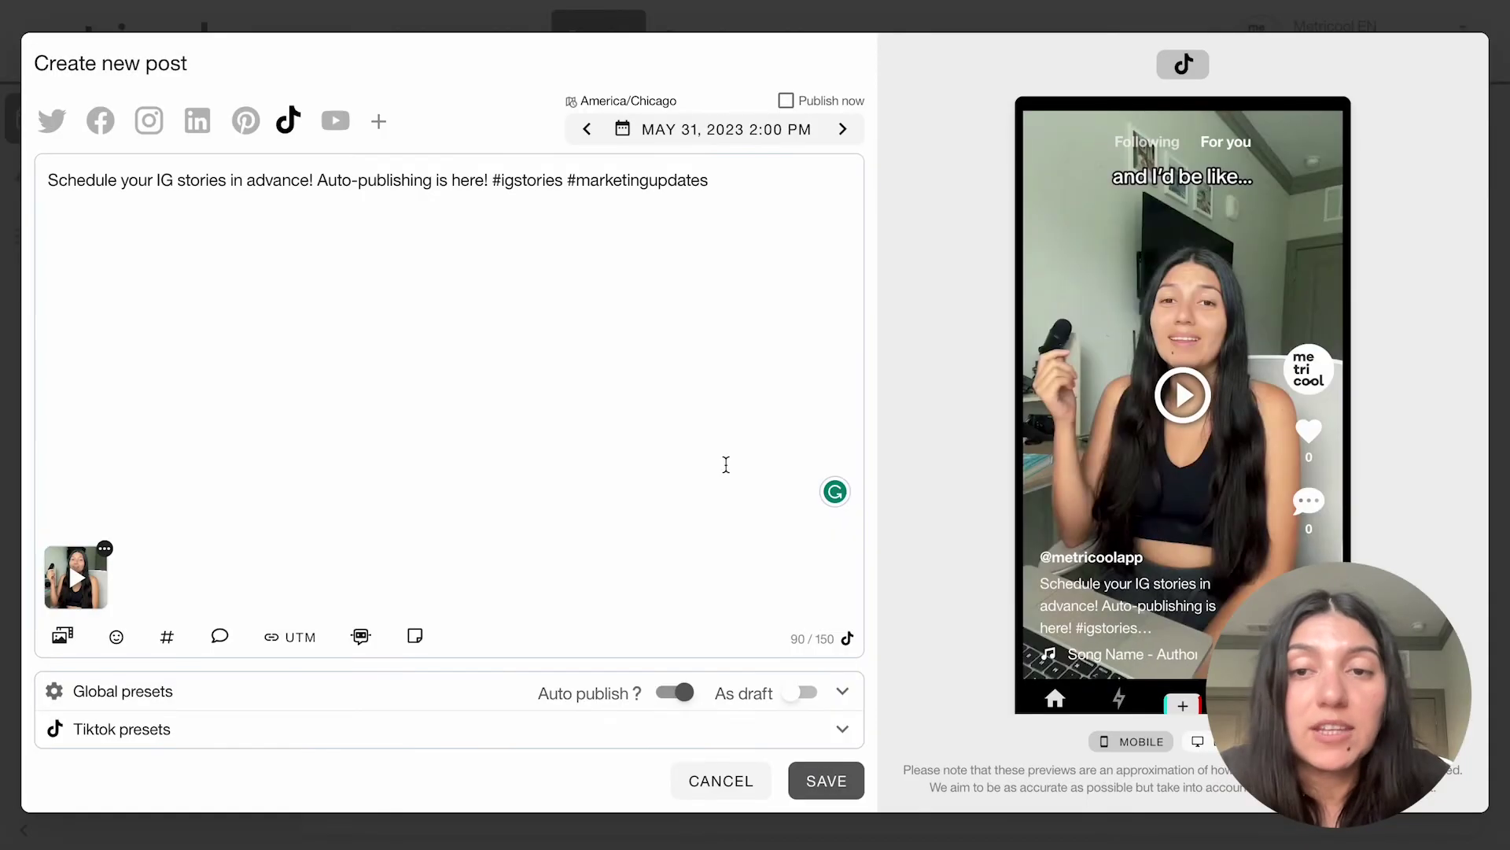
# Step: Select the frame at 0m 5.44s as the cover of the attached video
pyautogui.click(104, 550)
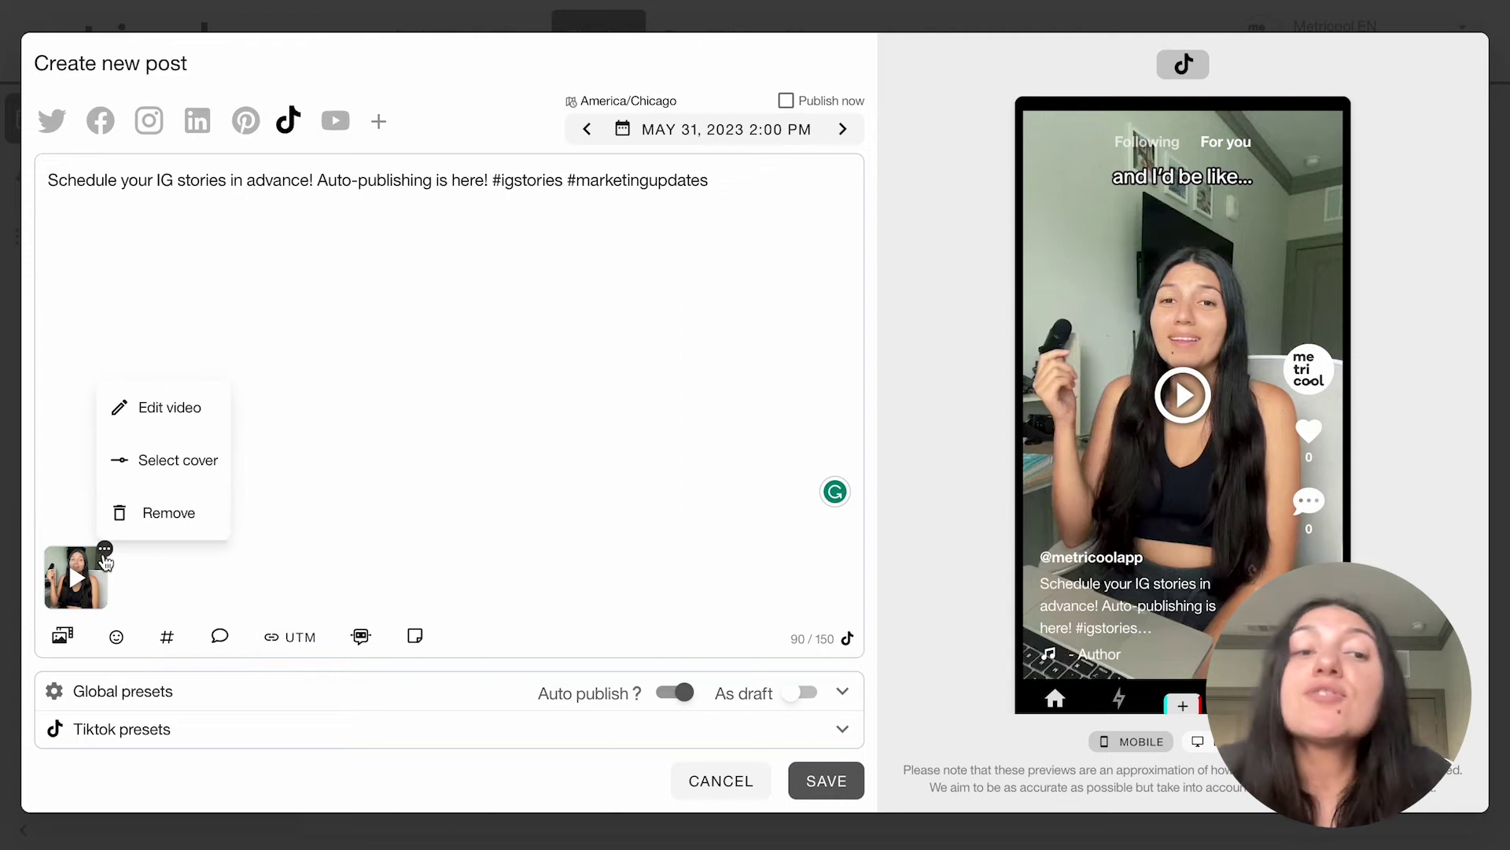
pyautogui.click(151, 464)
pyautogui.moveTo(248, 590); pyautogui.dragTo(451, 594)
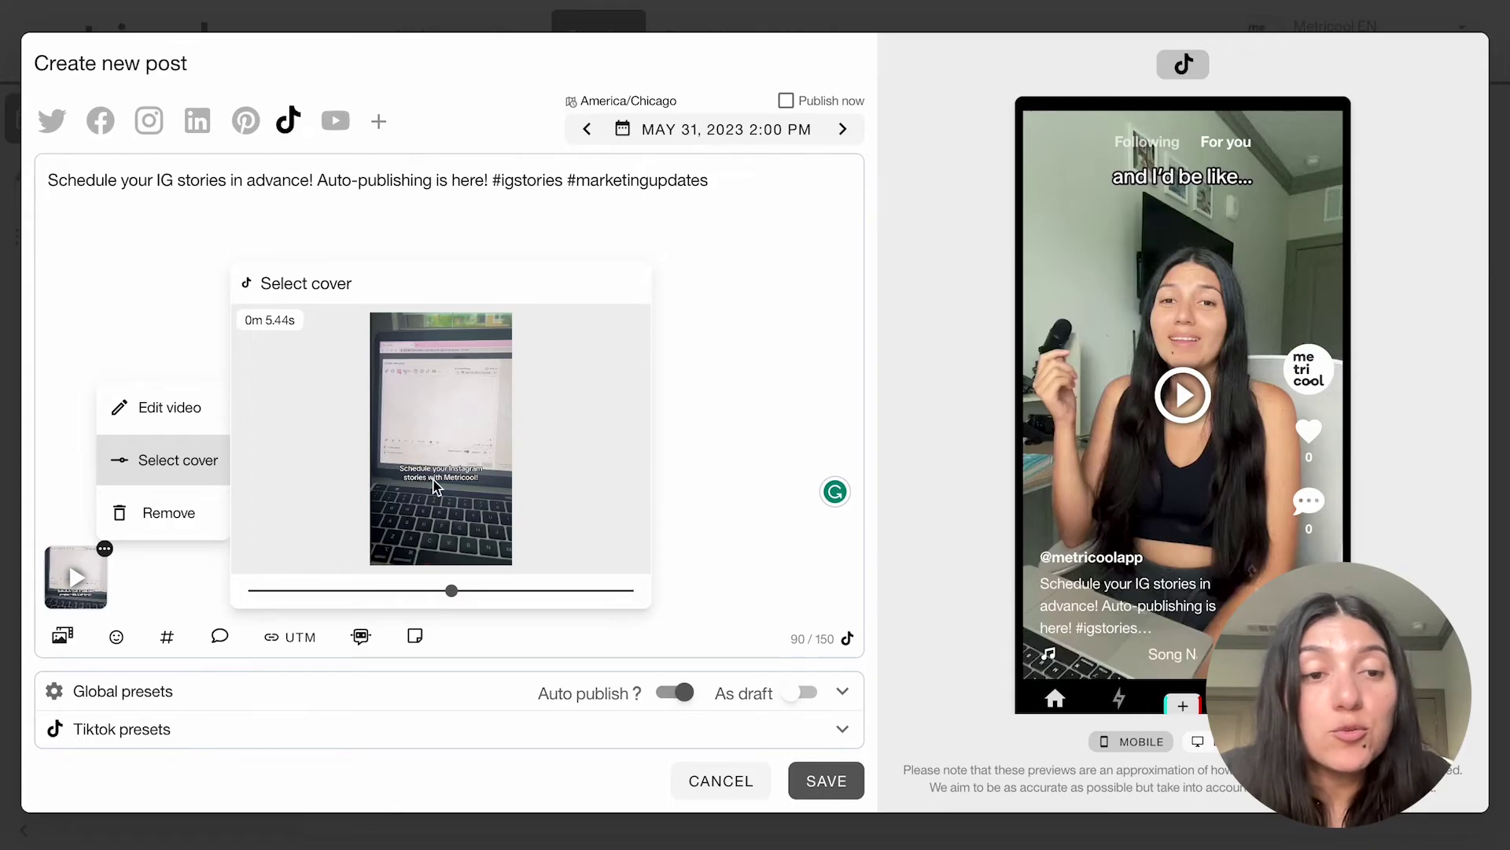
pyautogui.click(186, 464)
pyautogui.click(186, 464)
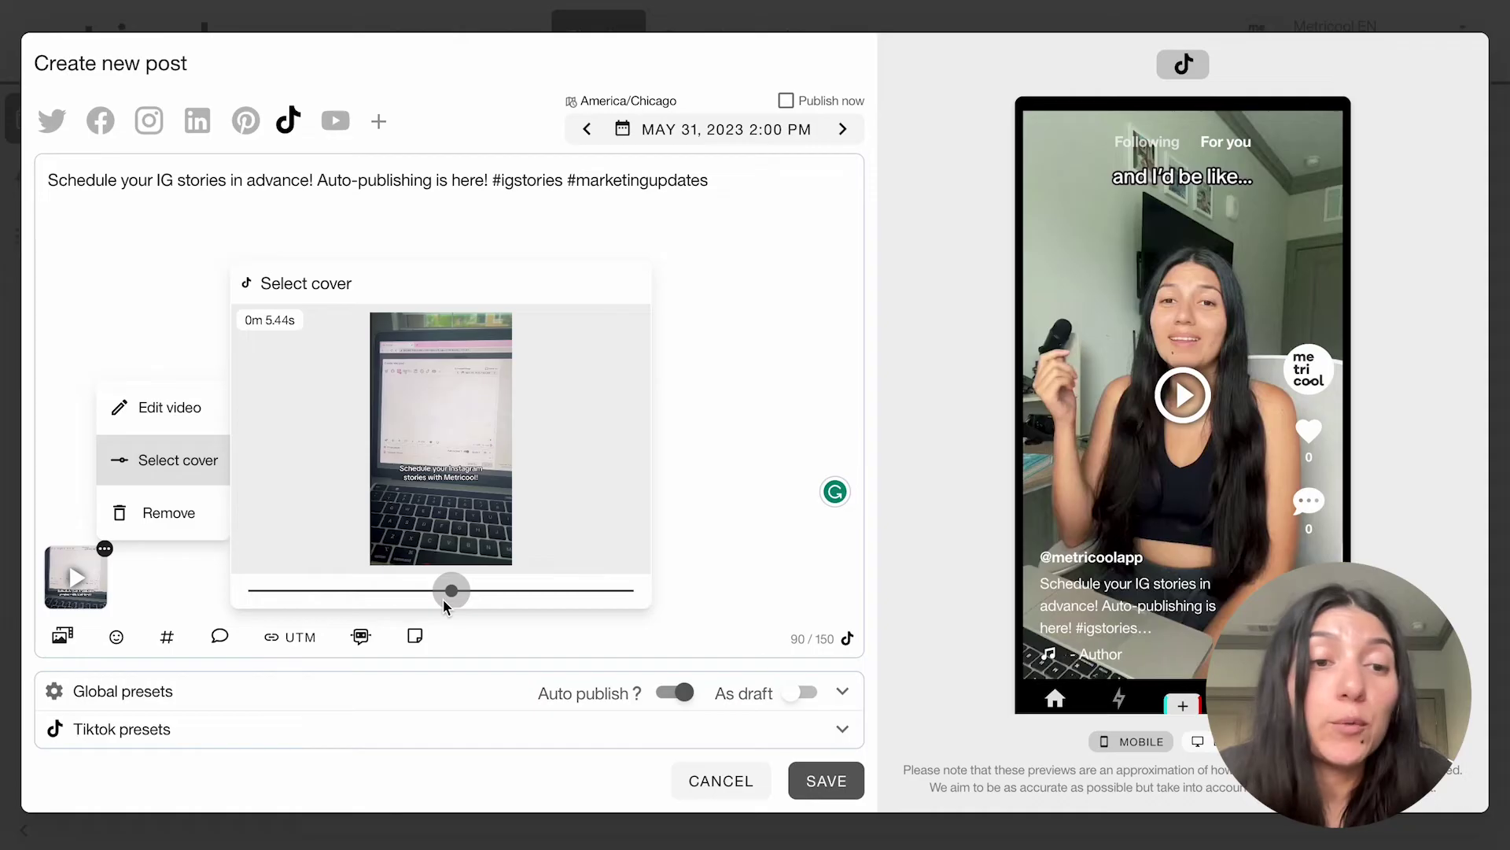
pyautogui.click(166, 480)
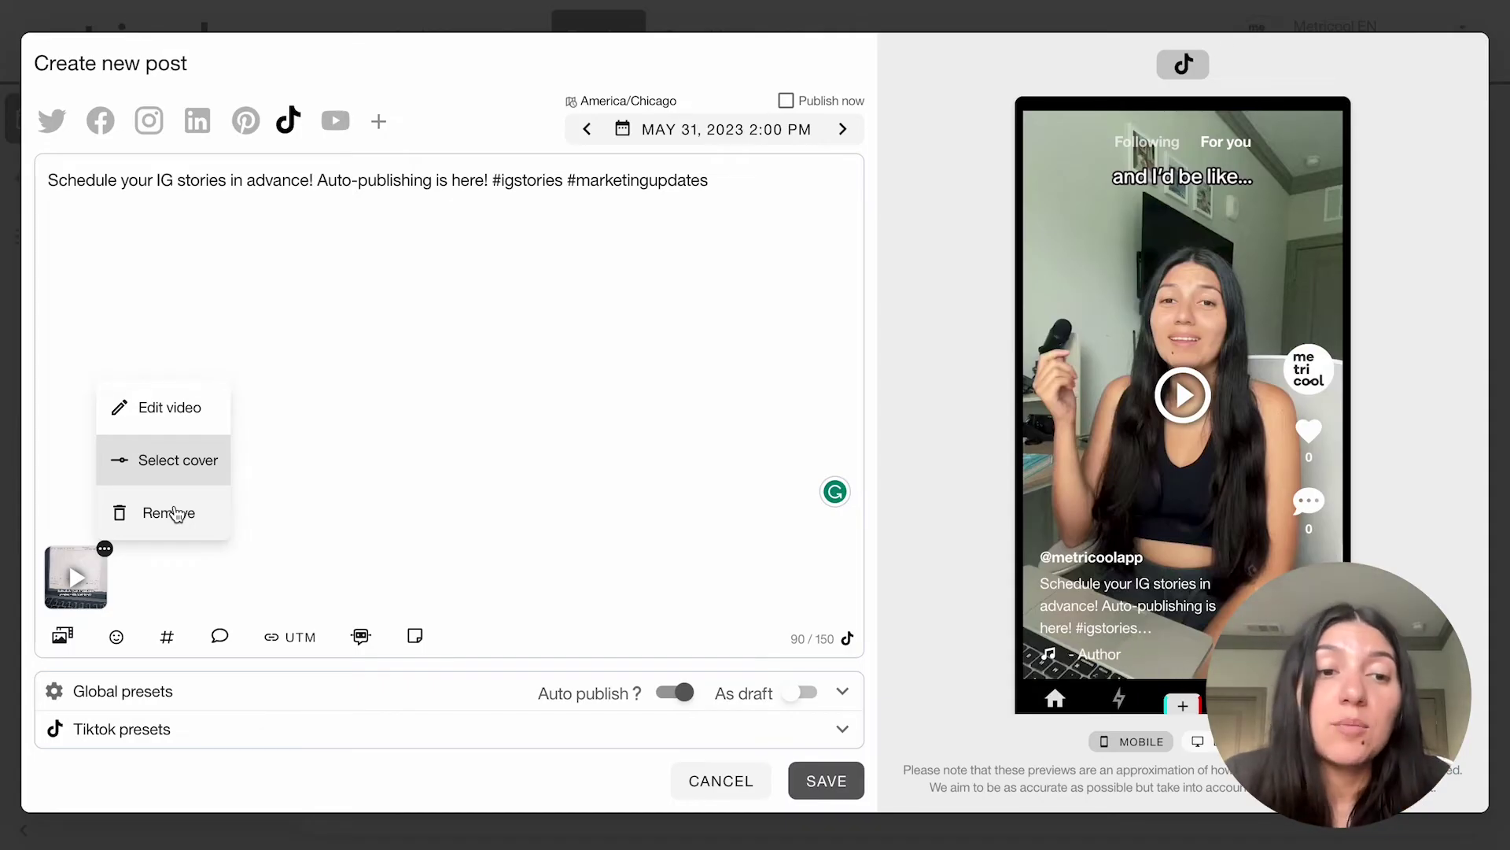
pyautogui.click(263, 483)
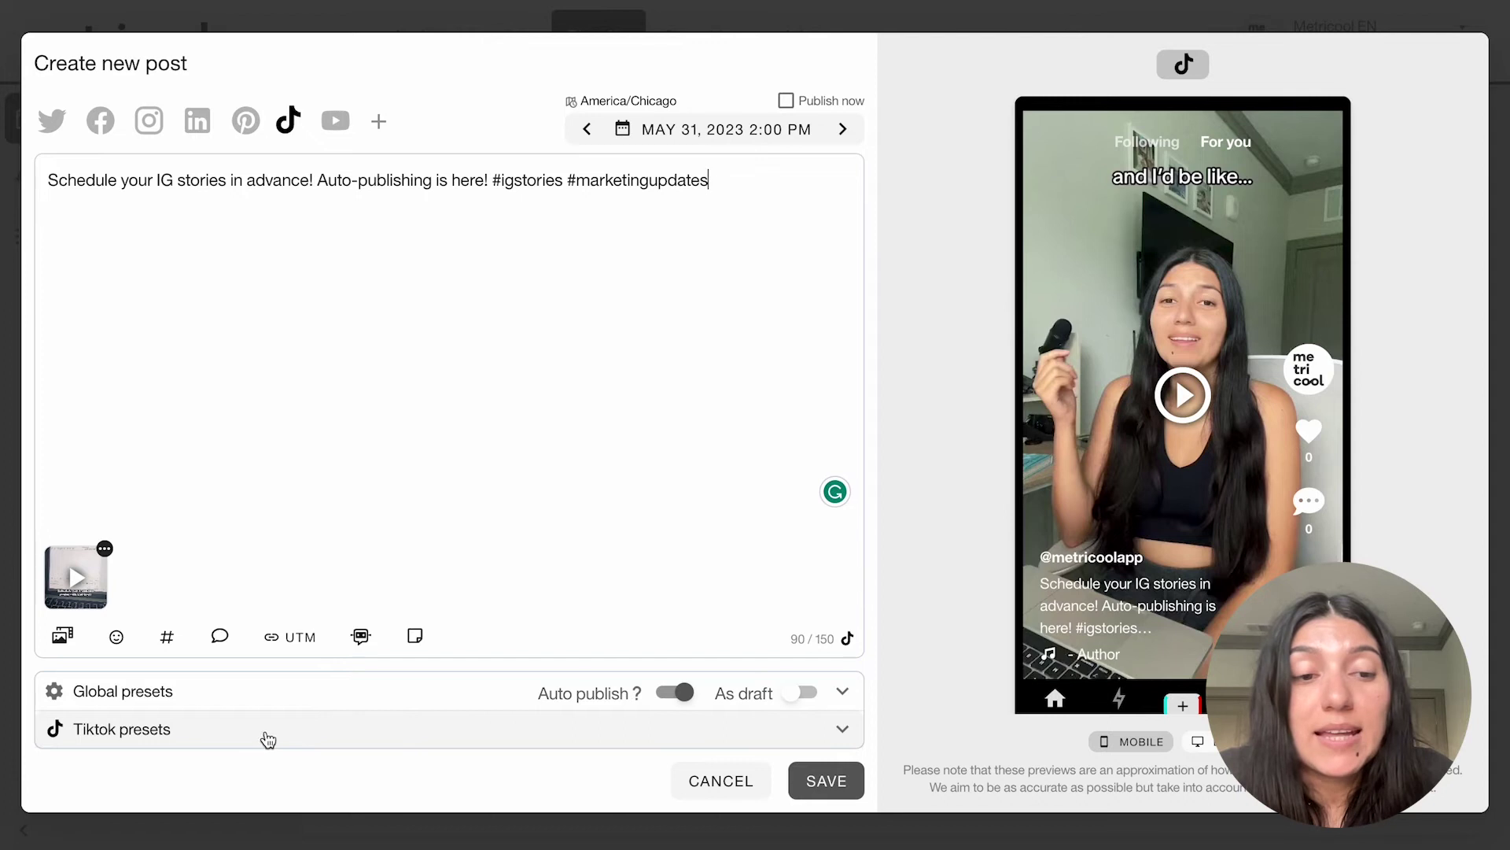
# Step: Review the post's TikTok and global presets, switching Disable comments on and back off
pyautogui.click(268, 739)
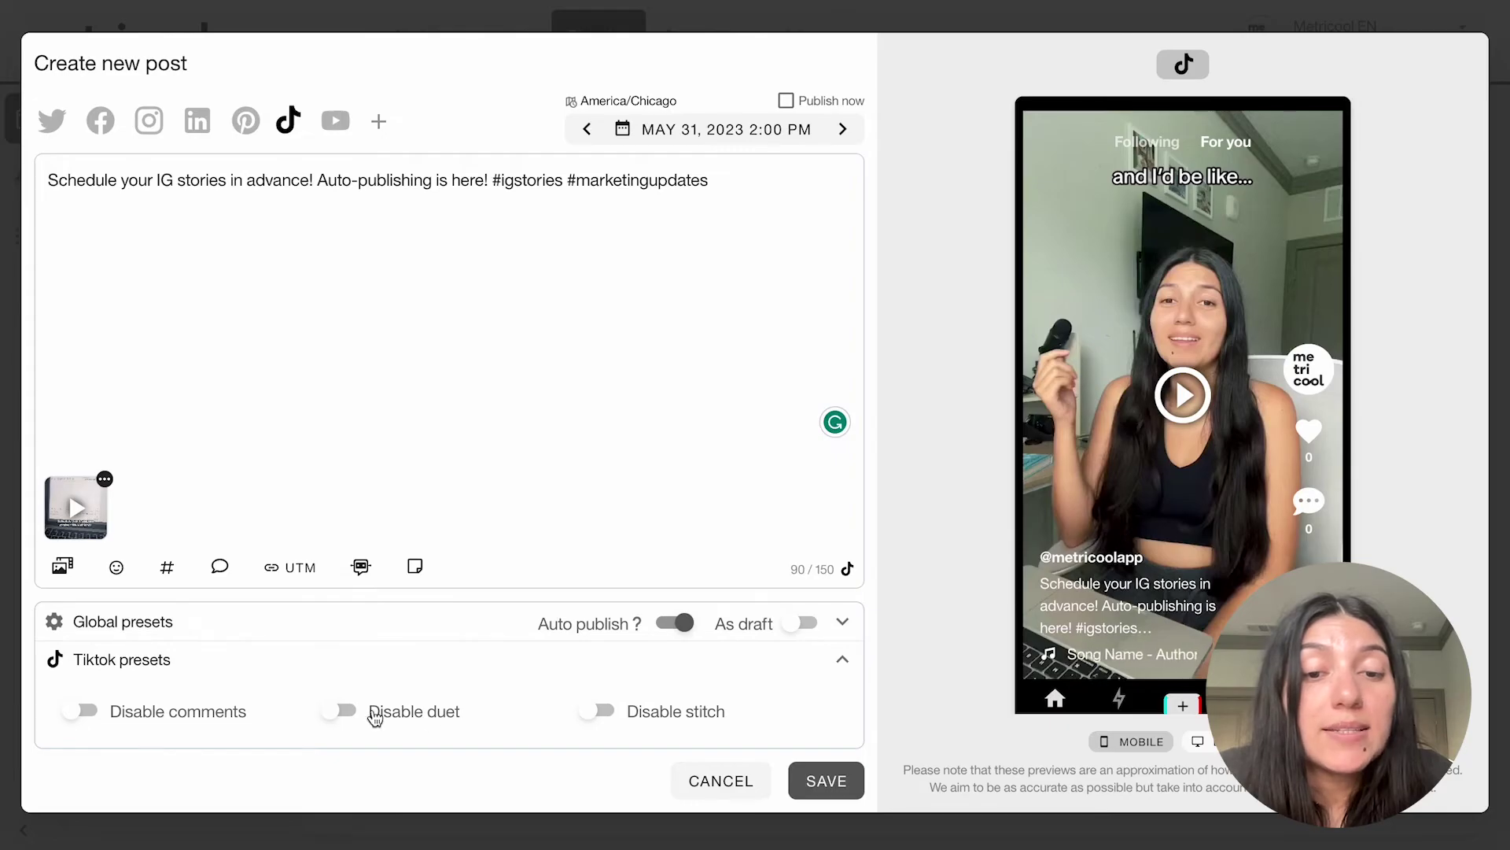
pyautogui.click(88, 720)
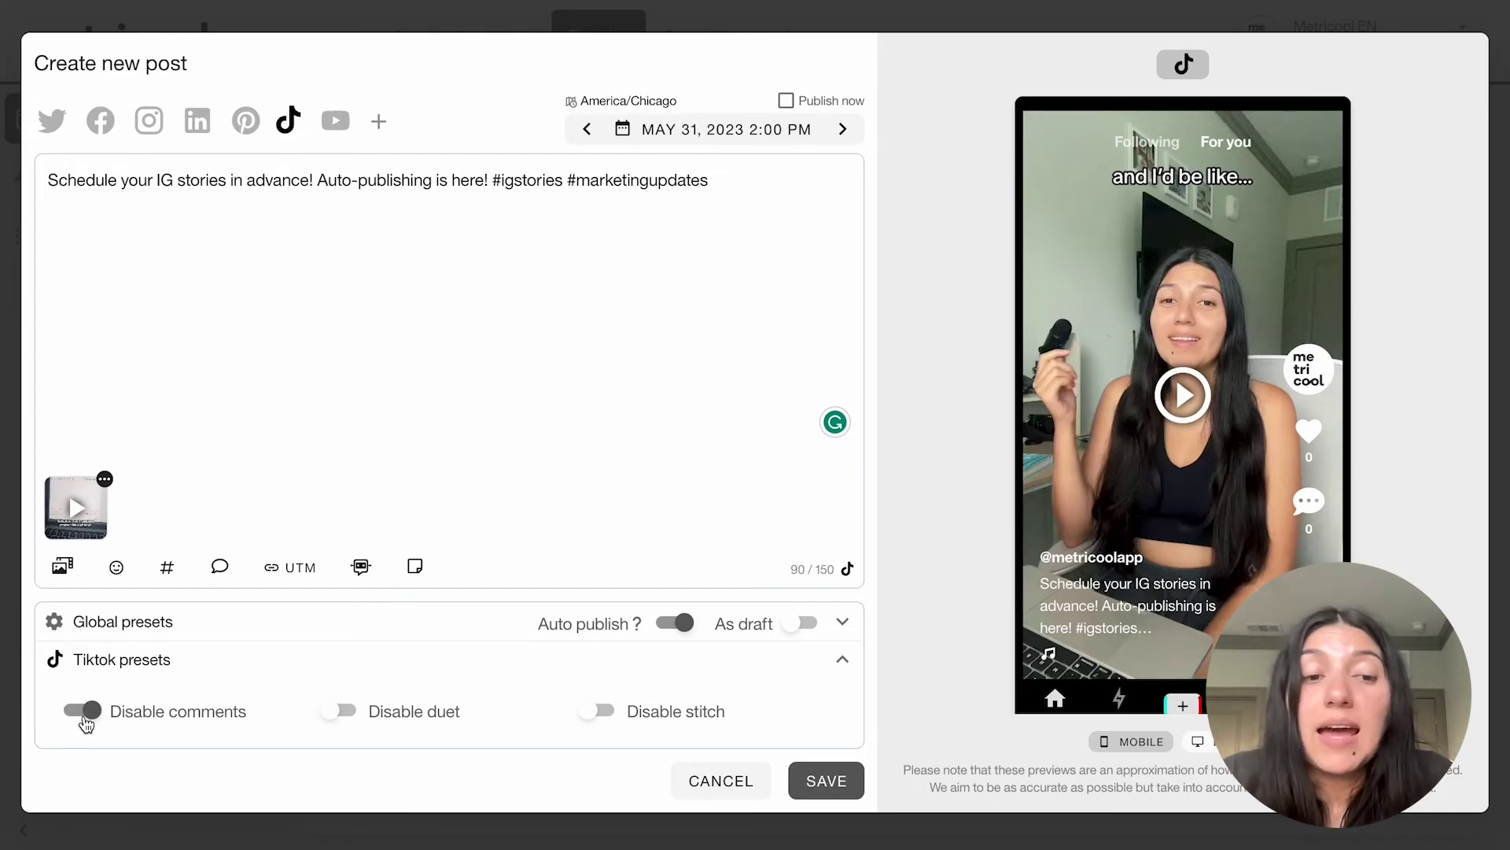
pyautogui.click(85, 717)
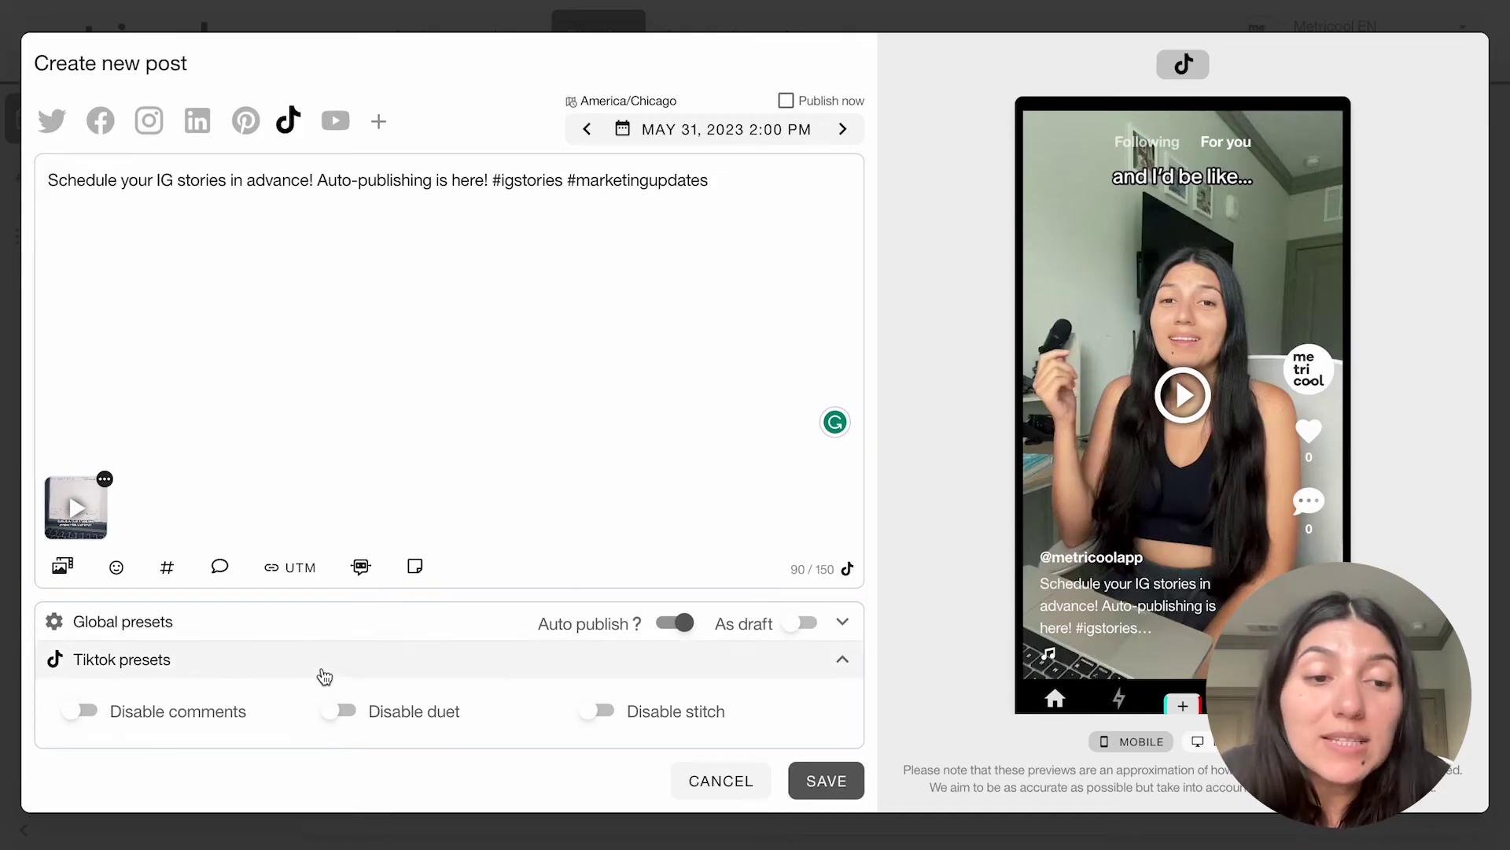
pyautogui.click(325, 670)
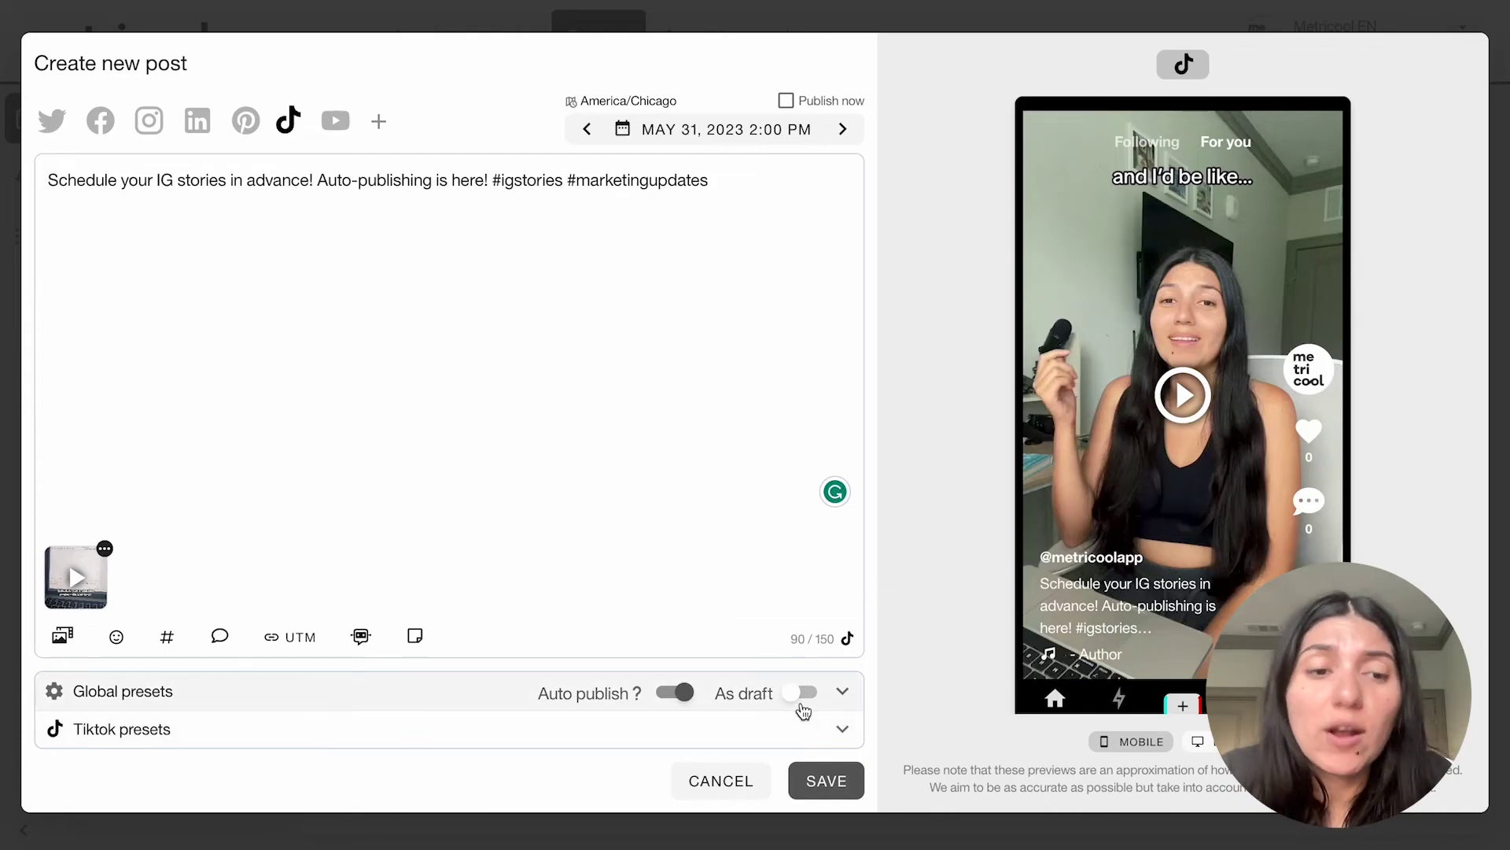
pyautogui.click(189, 696)
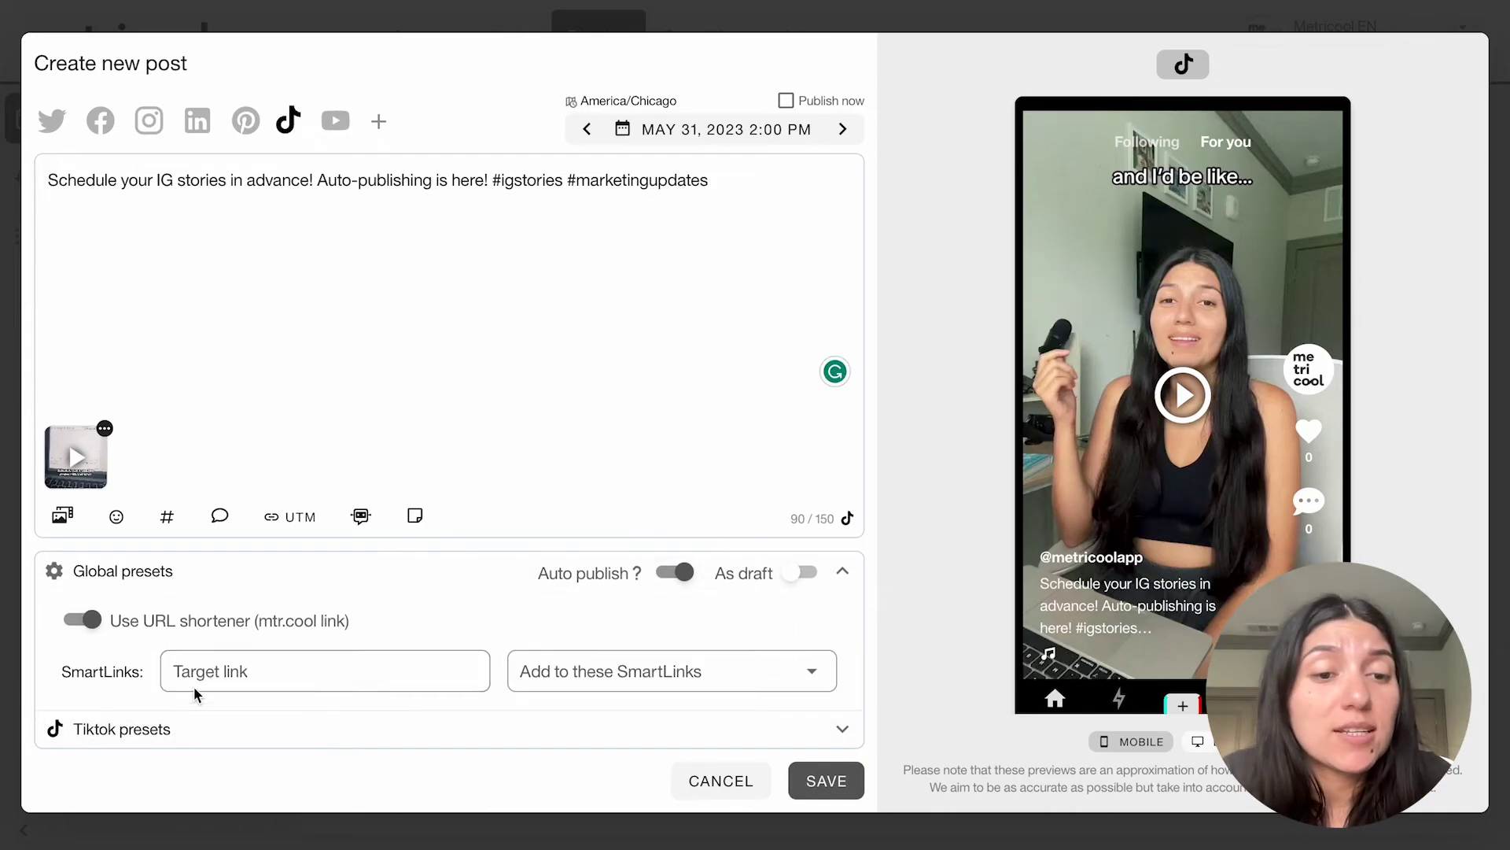
pyautogui.click(175, 570)
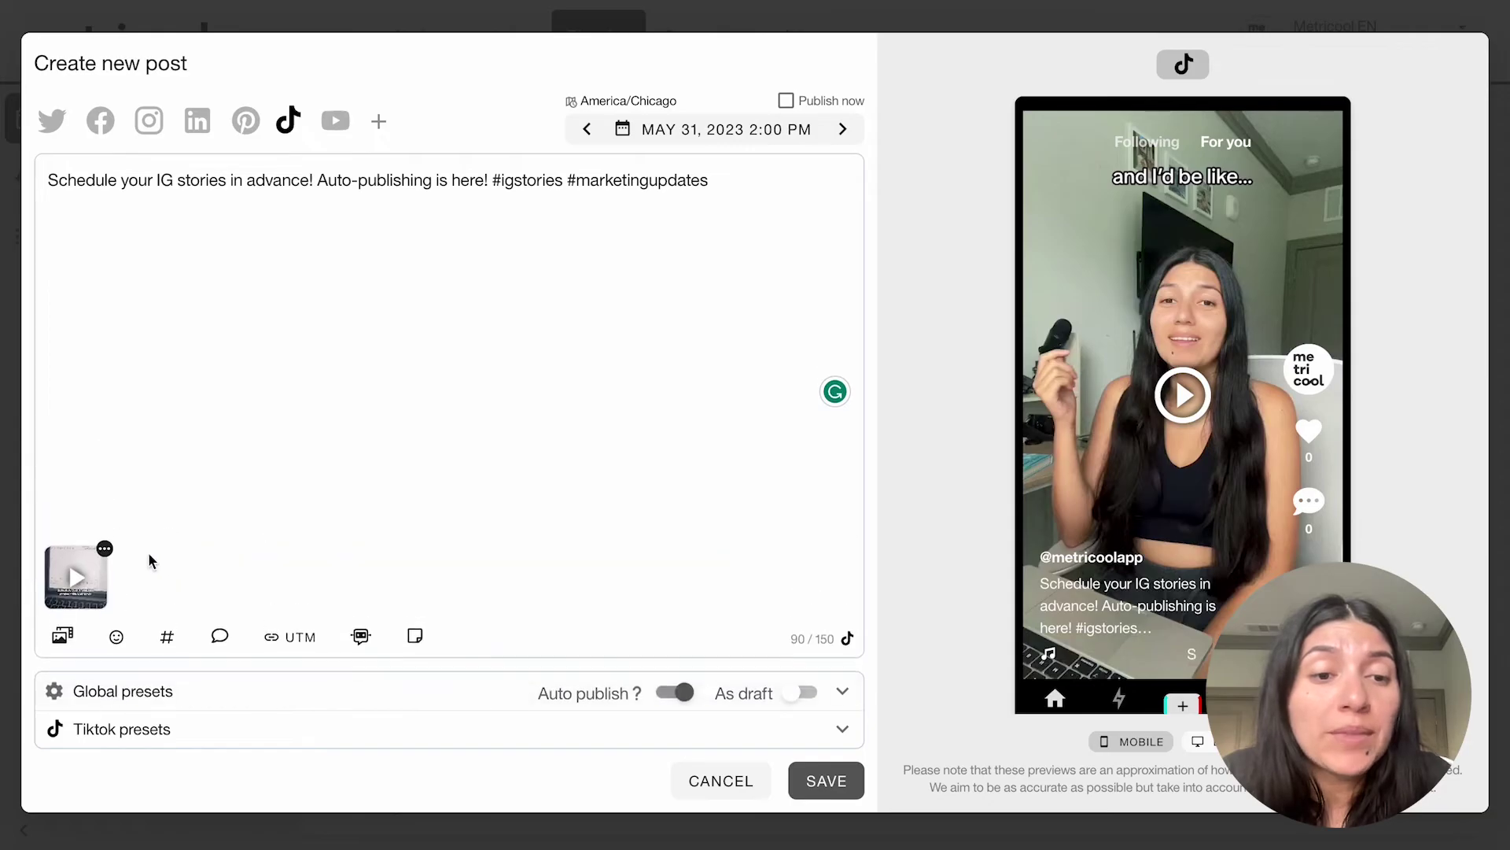
pyautogui.click(255, 739)
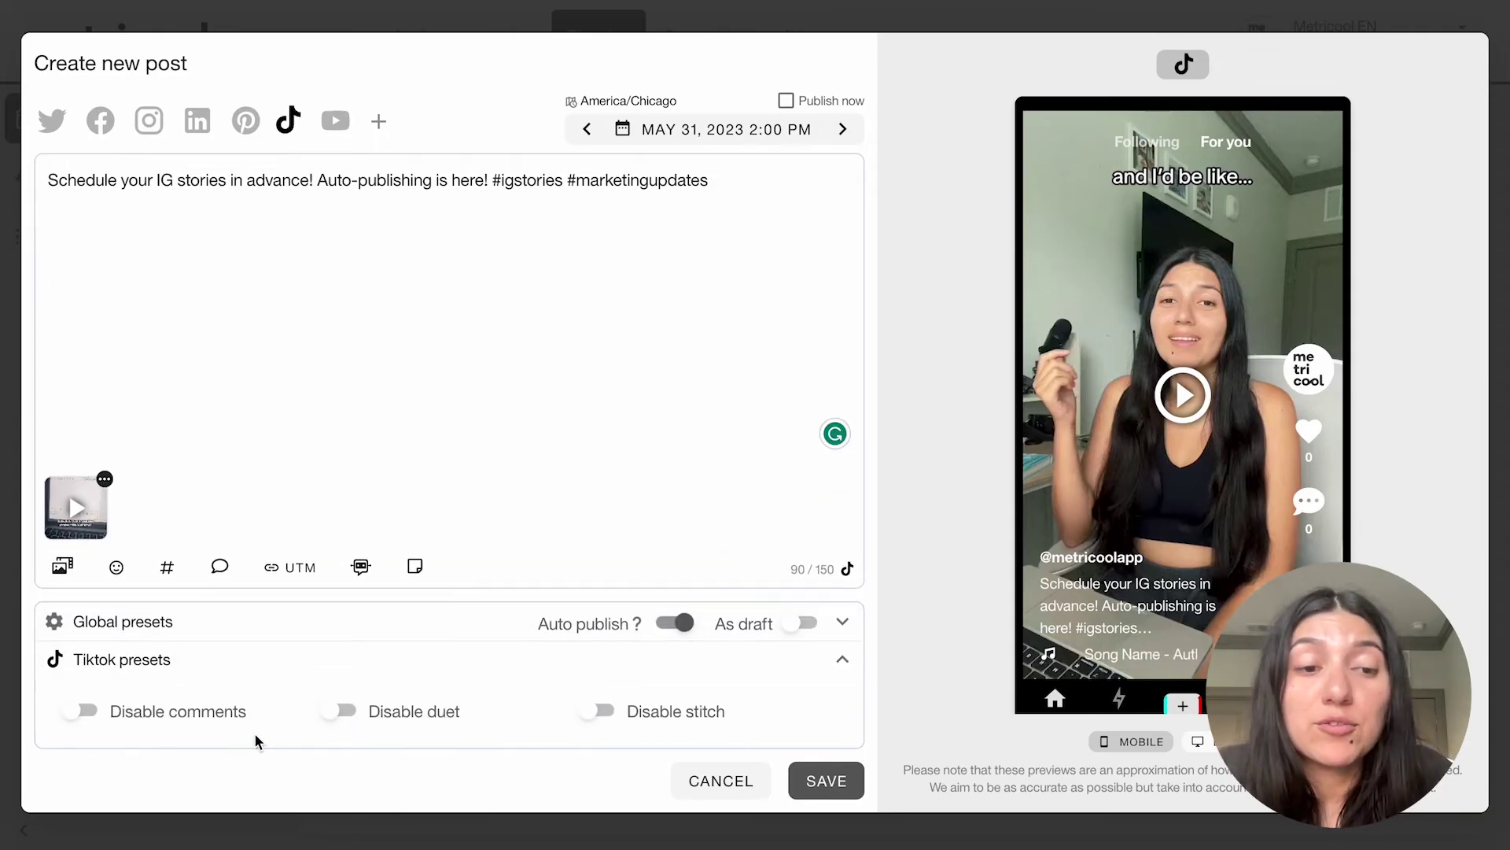
pyautogui.click(211, 659)
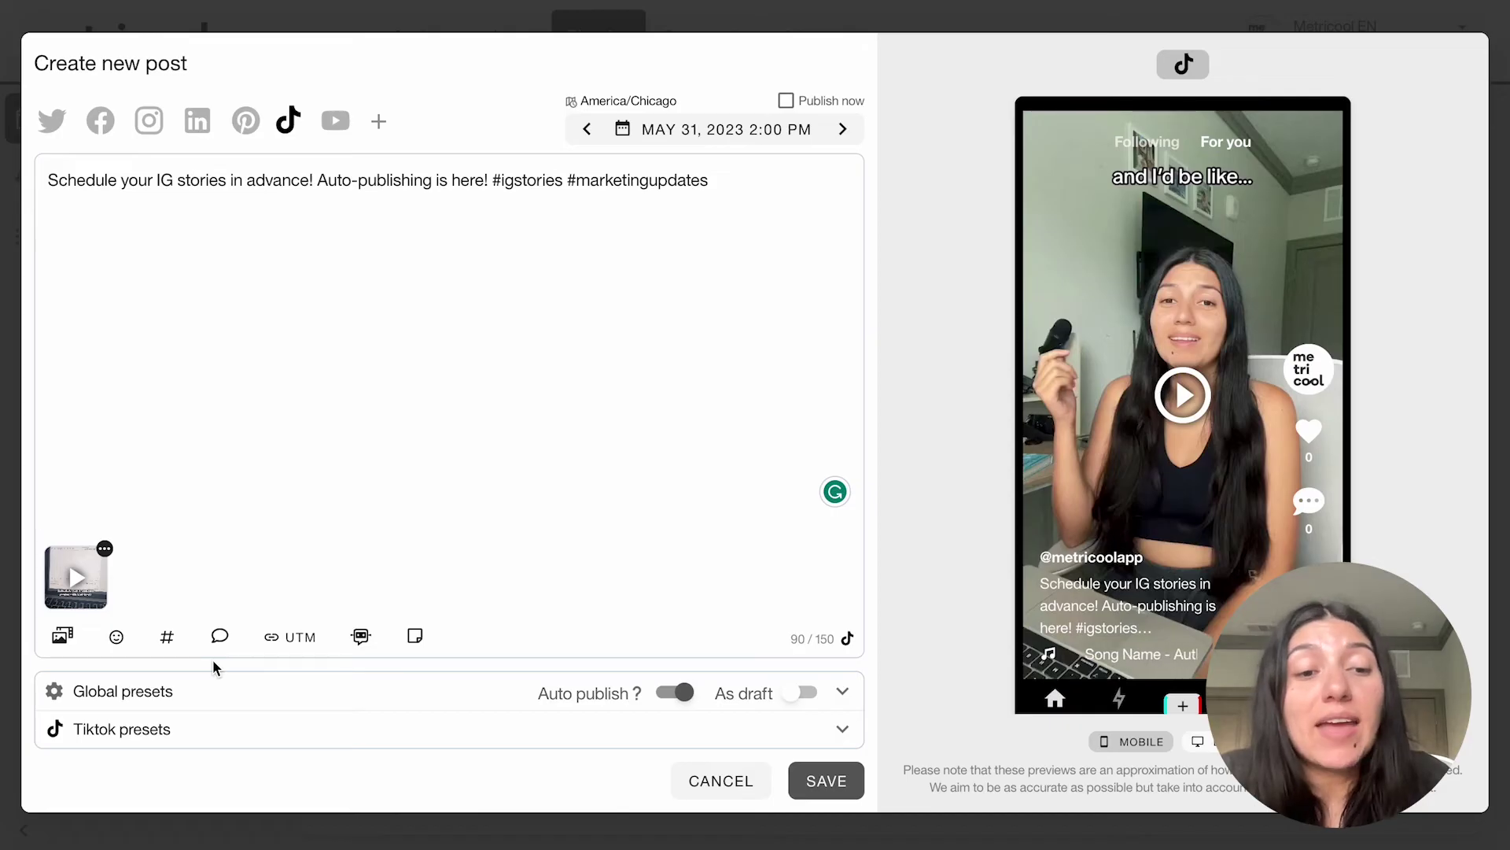
# Step: Search the TikTok hashtag suggestions for "stories", add #storiesinstagram to the caption, clear the search and close the suggestions
pyautogui.click(166, 637)
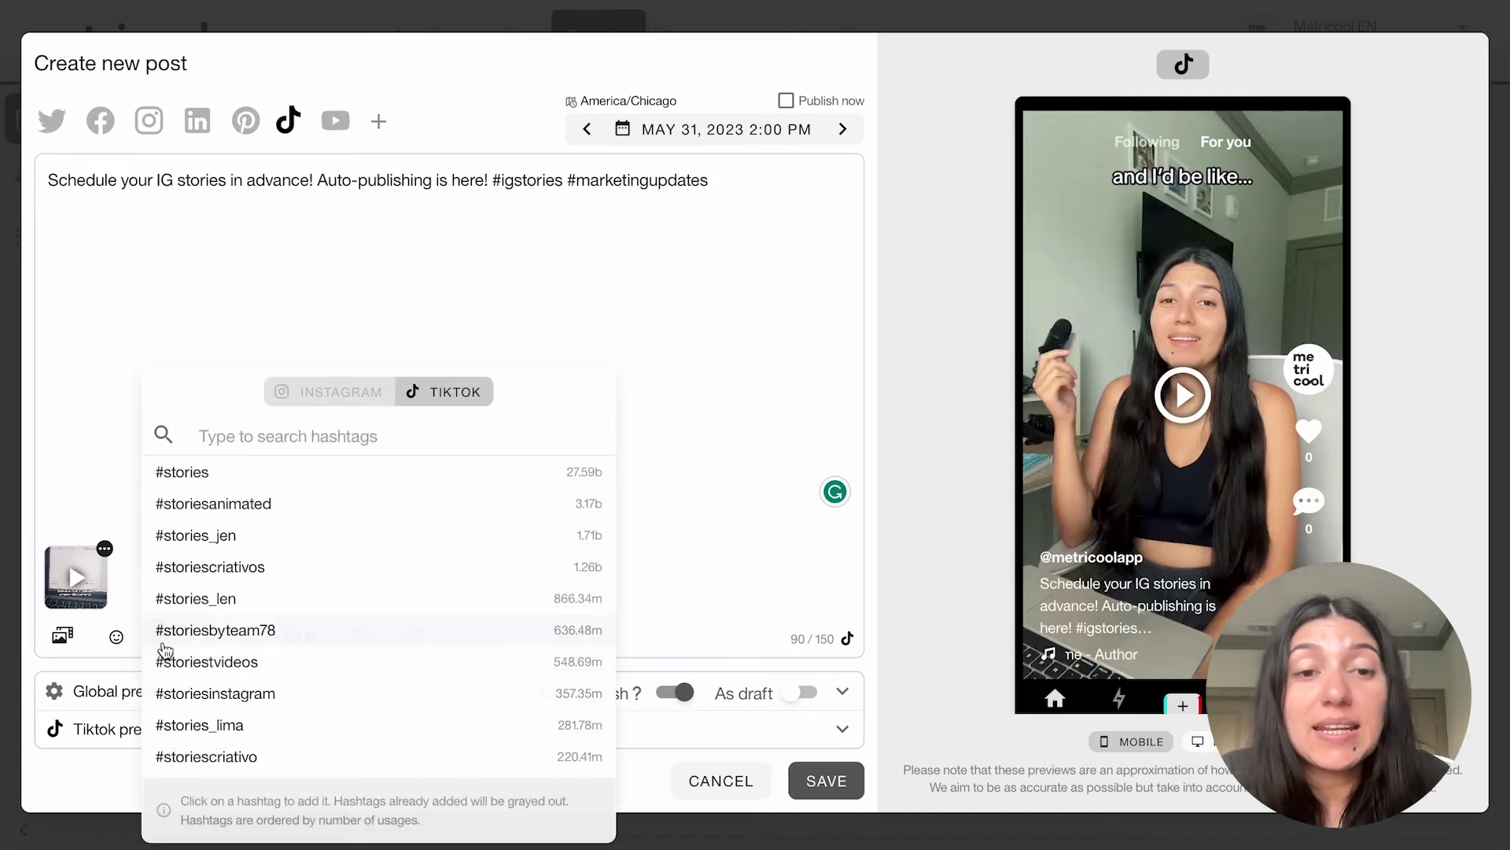
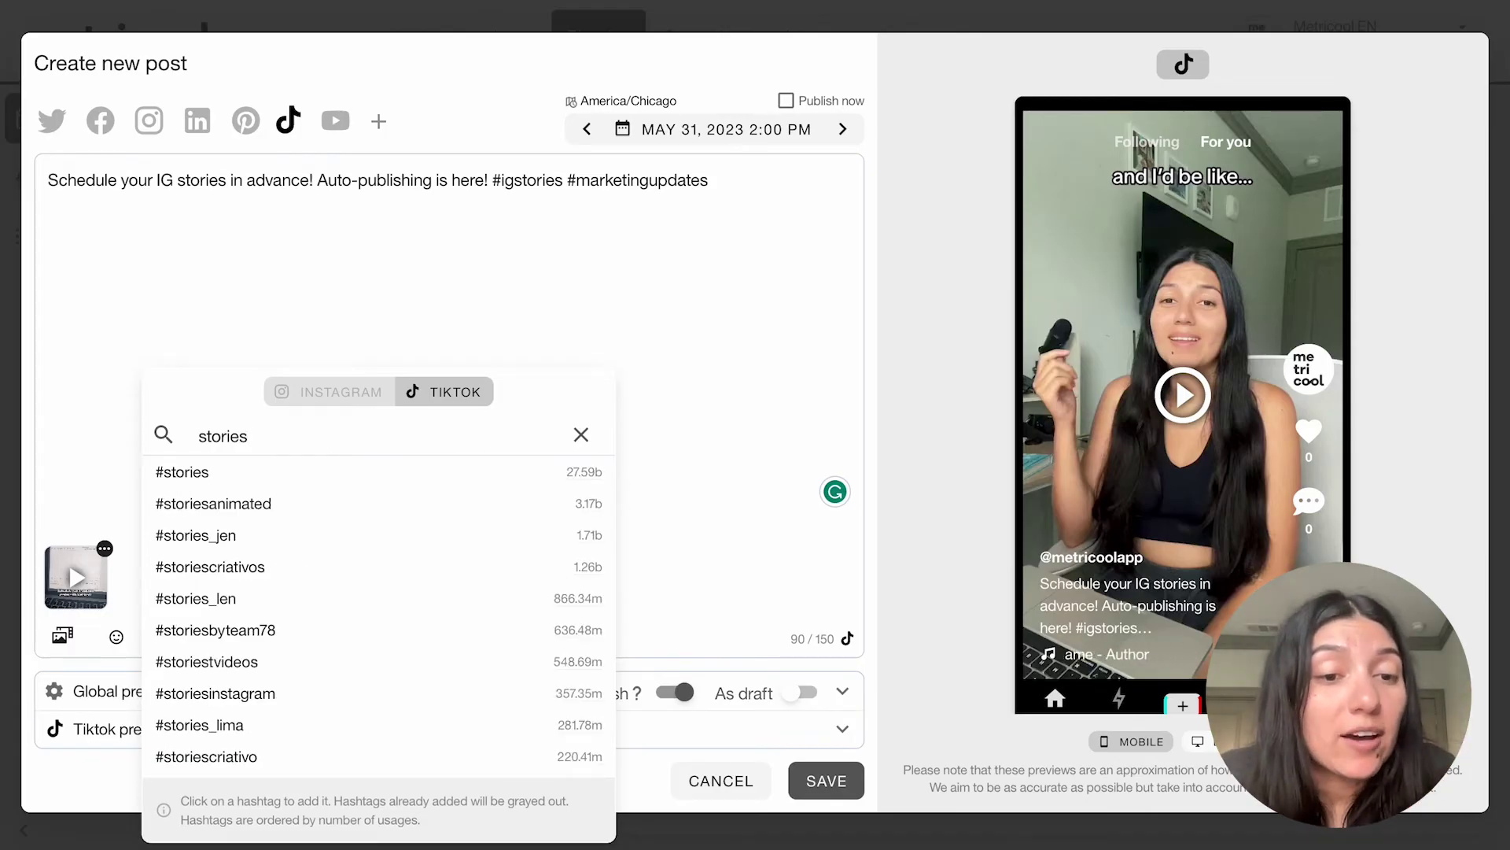
pyautogui.click(207, 694)
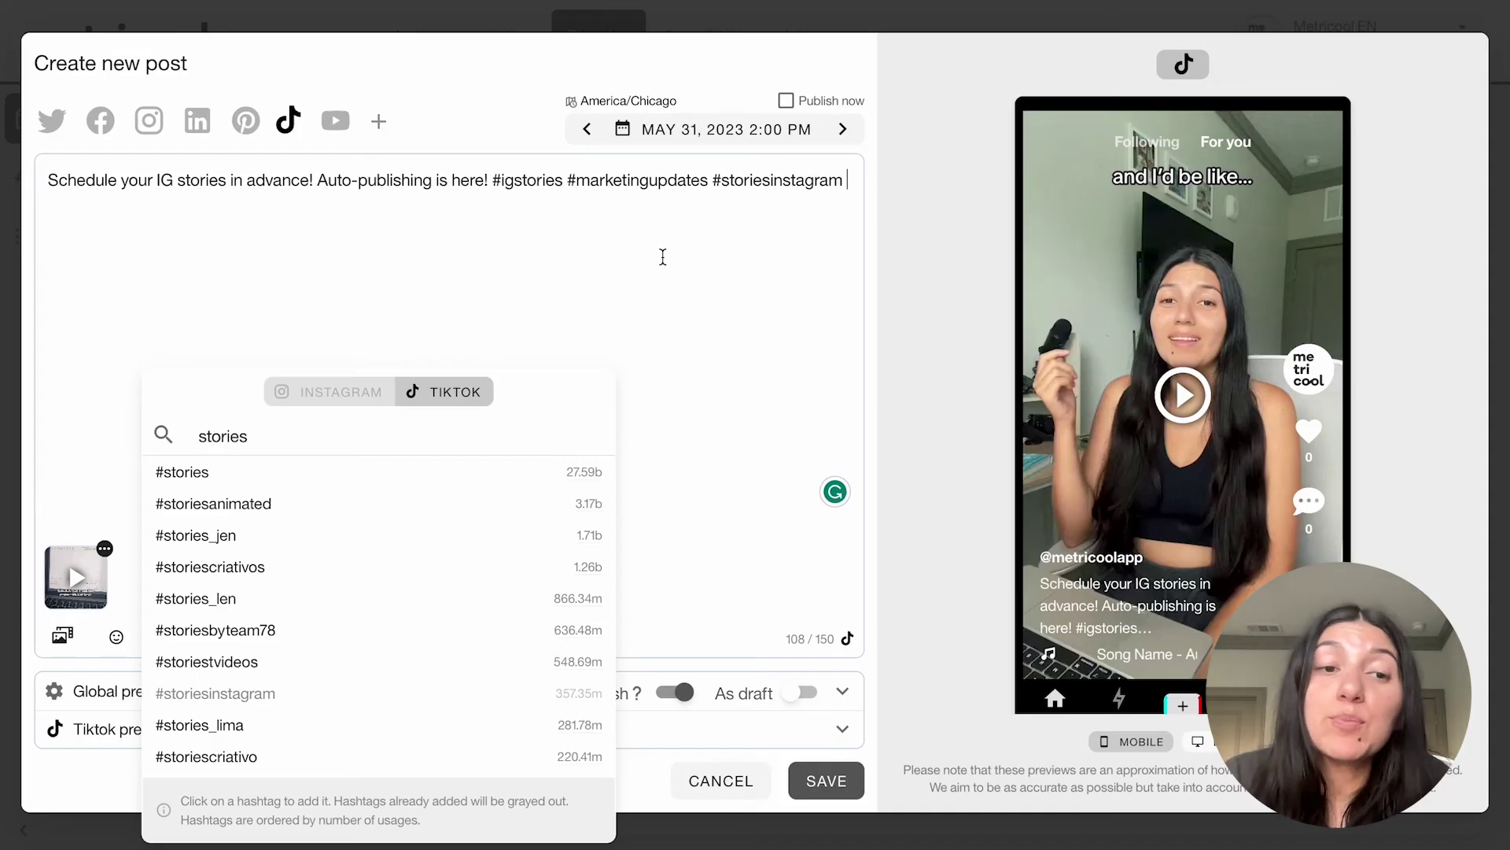
pyautogui.moveTo(264, 436); pyautogui.dragTo(199, 436)
pyautogui.press('BackSpace')
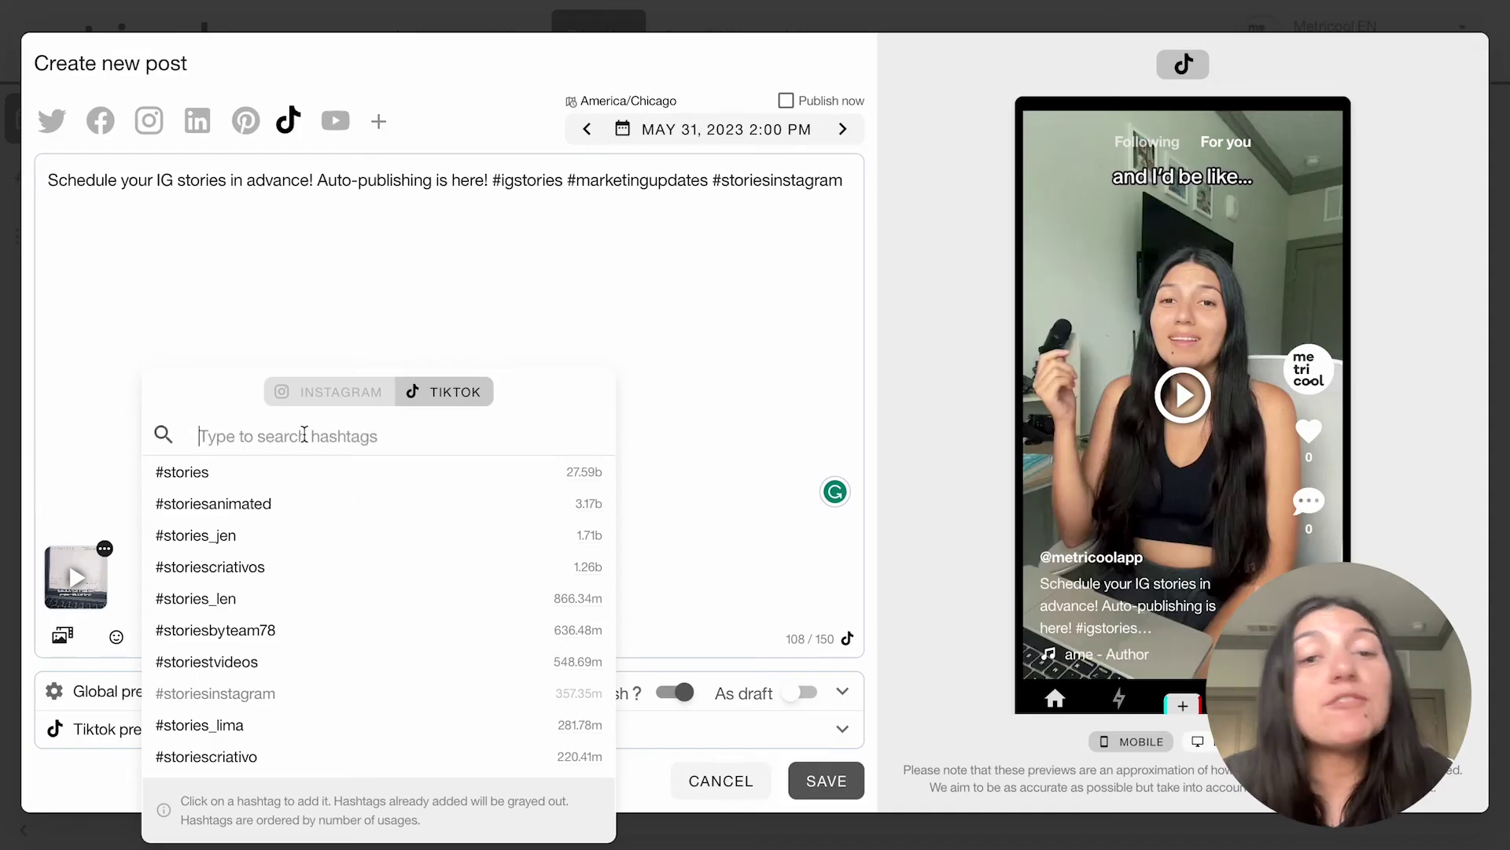
pyautogui.click(490, 284)
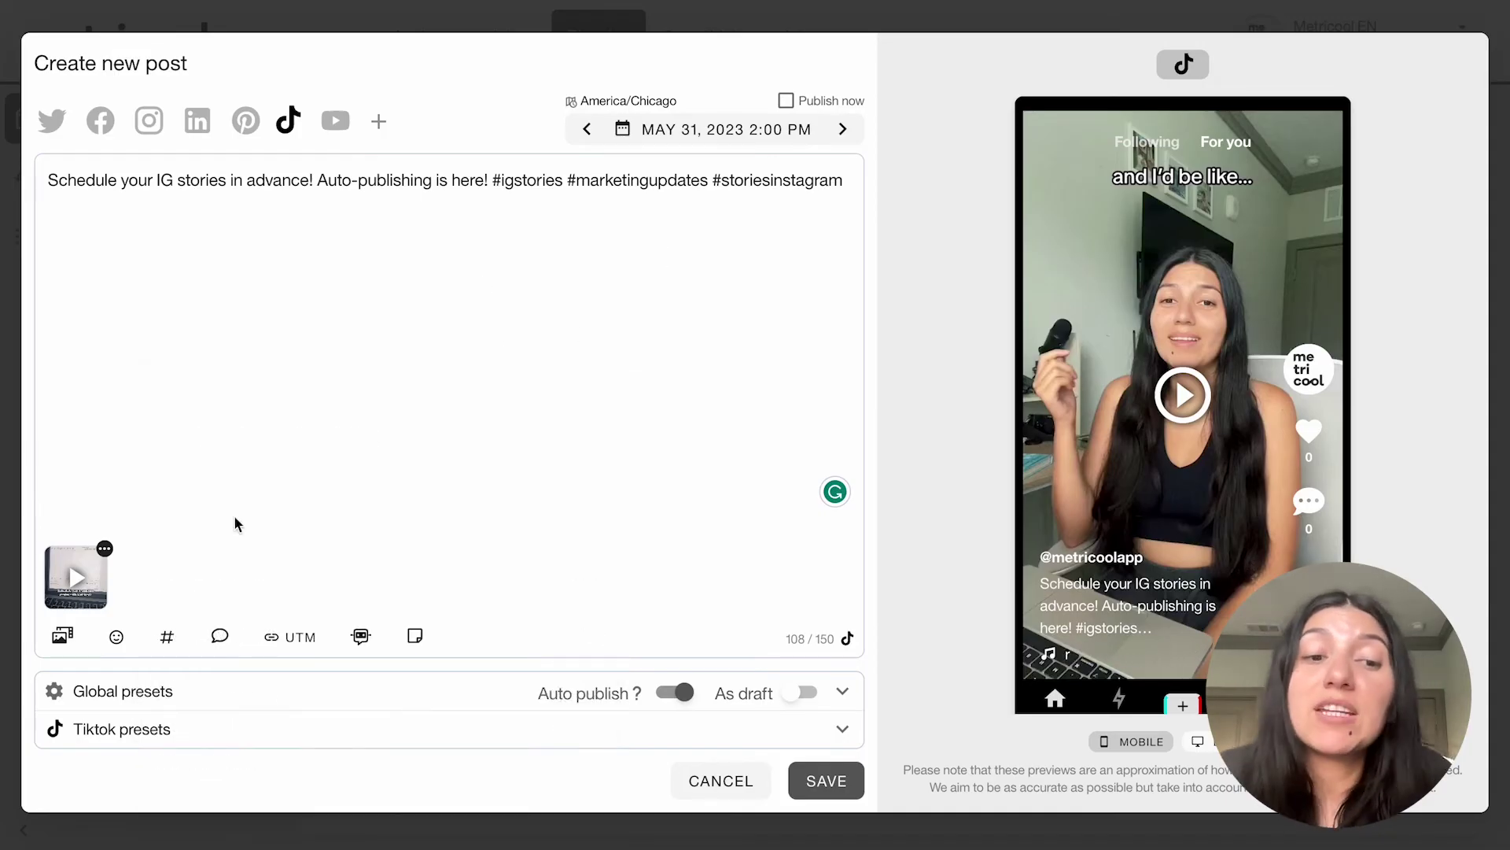
pyautogui.click(166, 637)
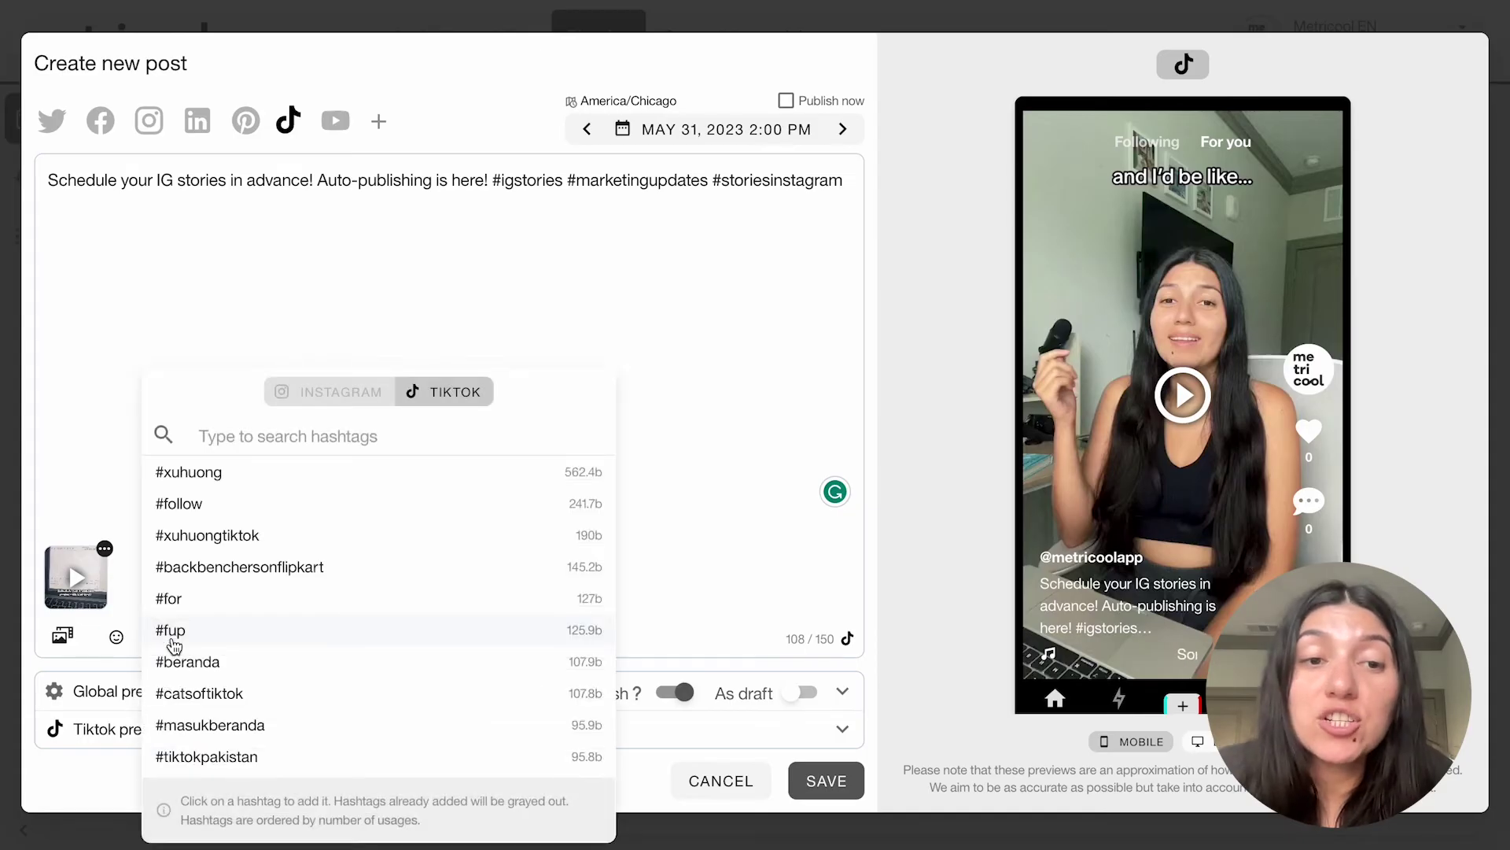
pyautogui.click(319, 250)
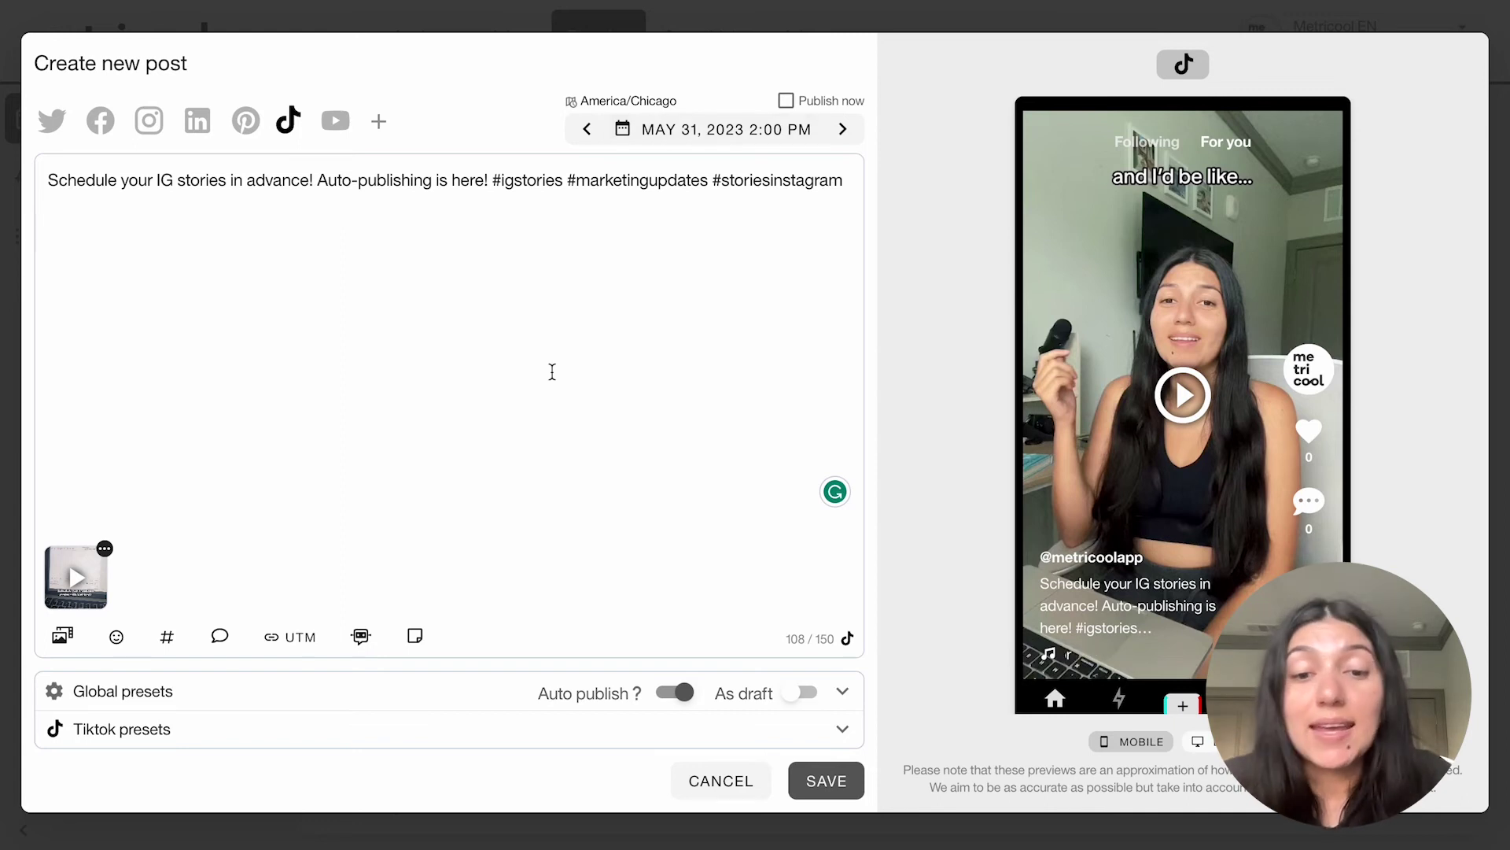
# Step: Save the TikTok post scheduled for May 31, 2023 2:00 PM and preview its details in the planning calendar
pyautogui.click(811, 785)
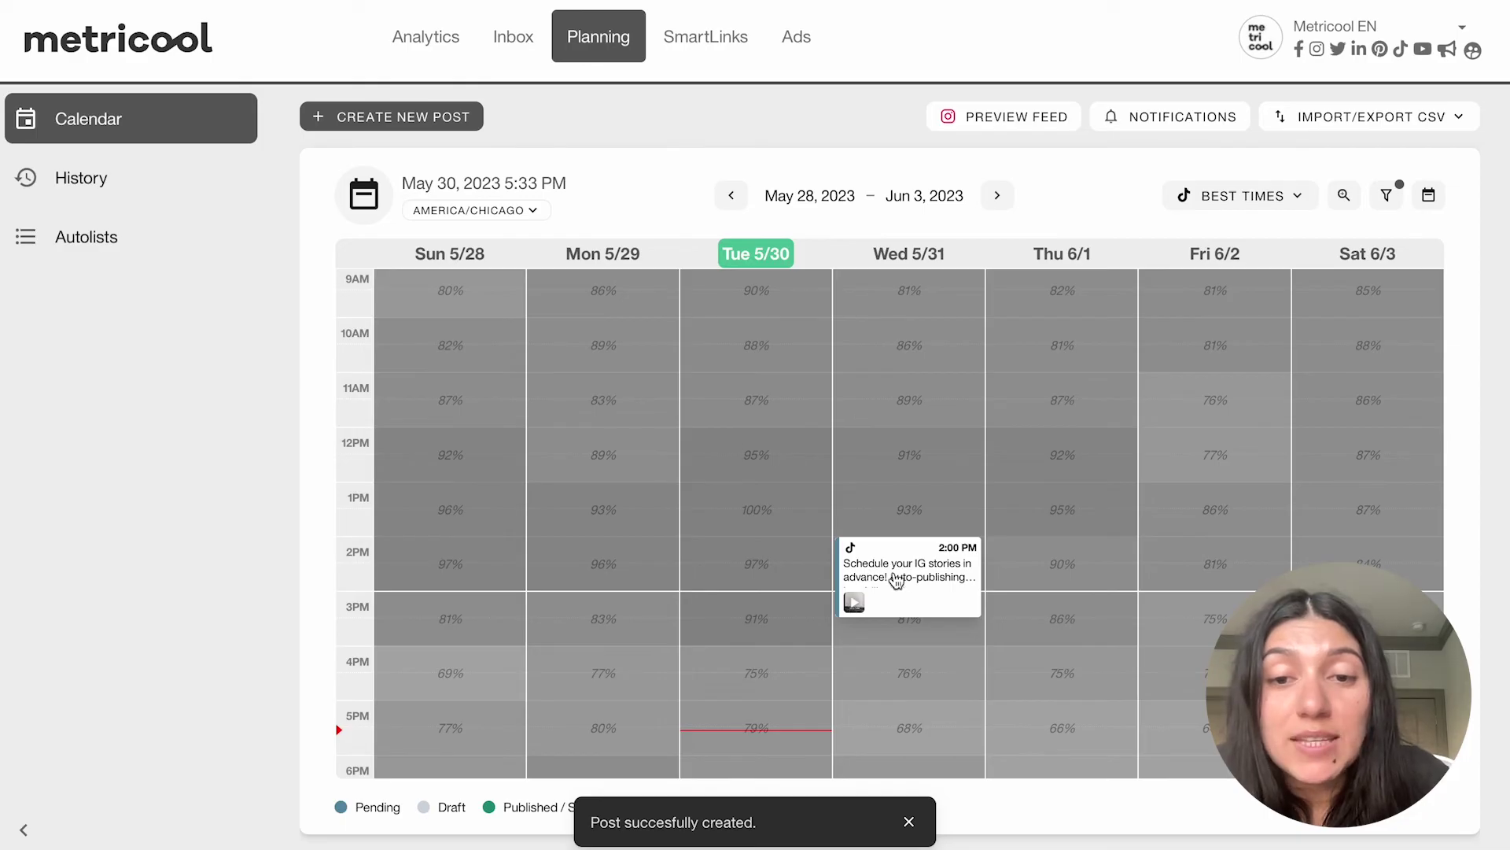
pyautogui.moveTo(872, 566)
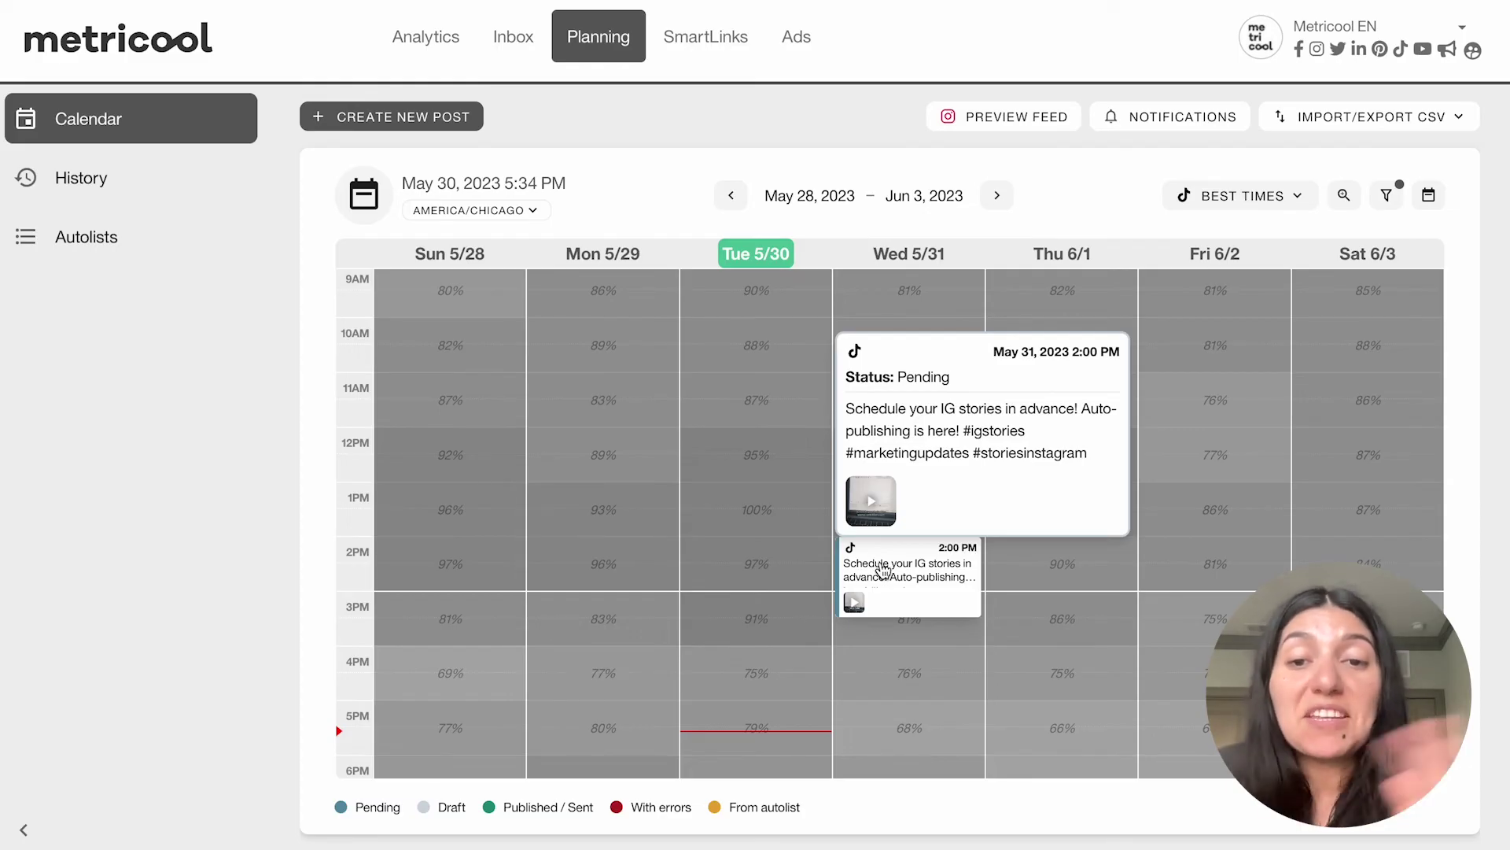
pyautogui.scroll(1, 883, 571)
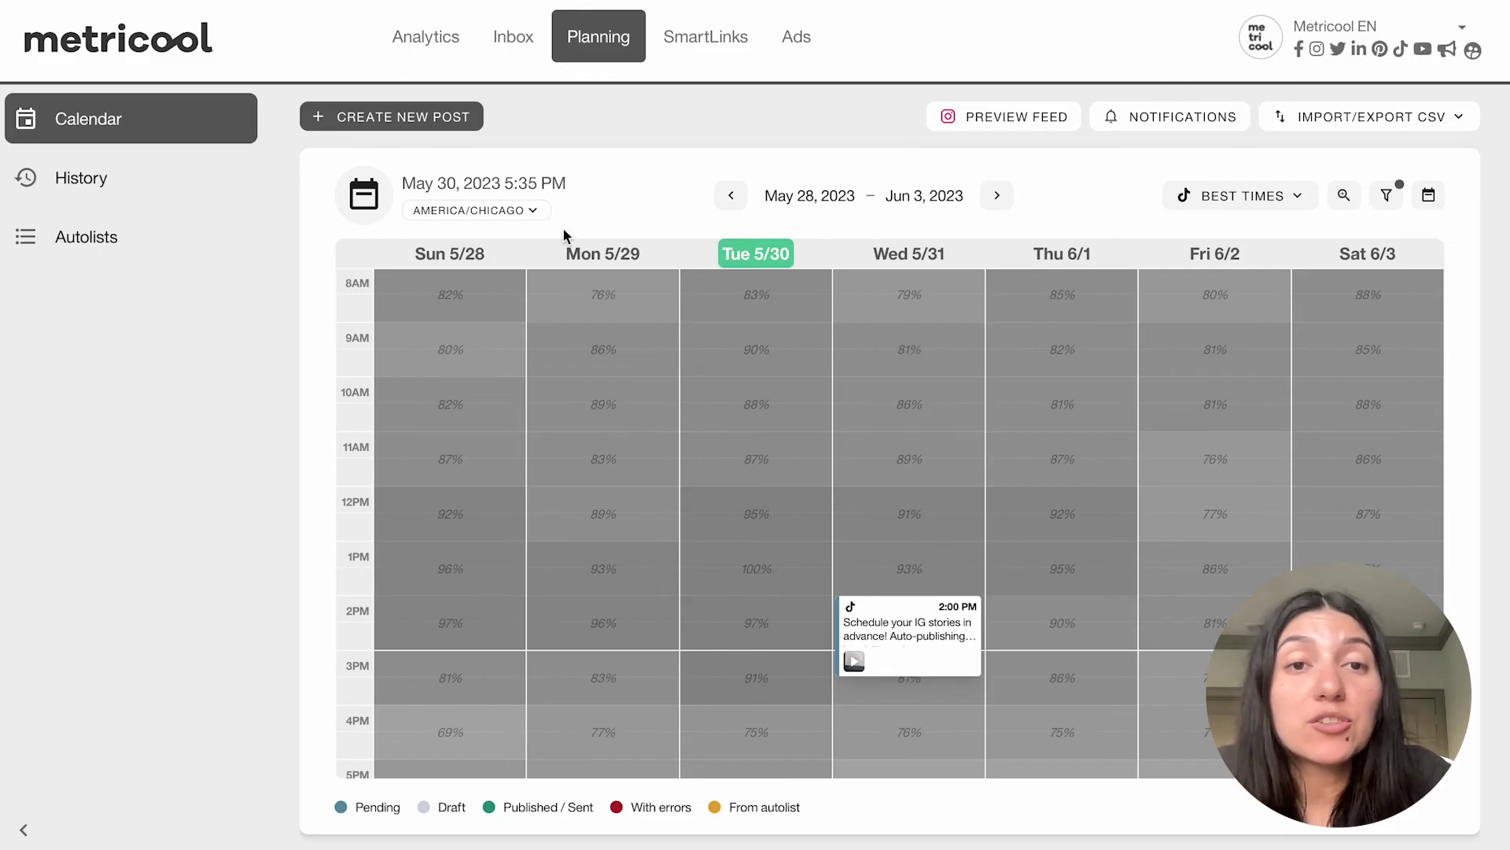
# Step: Review the TikTok conversations in the inbox, viewing the lensajobs and wantedly_sg comments and the unread and unresolved lists
pyautogui.click(514, 43)
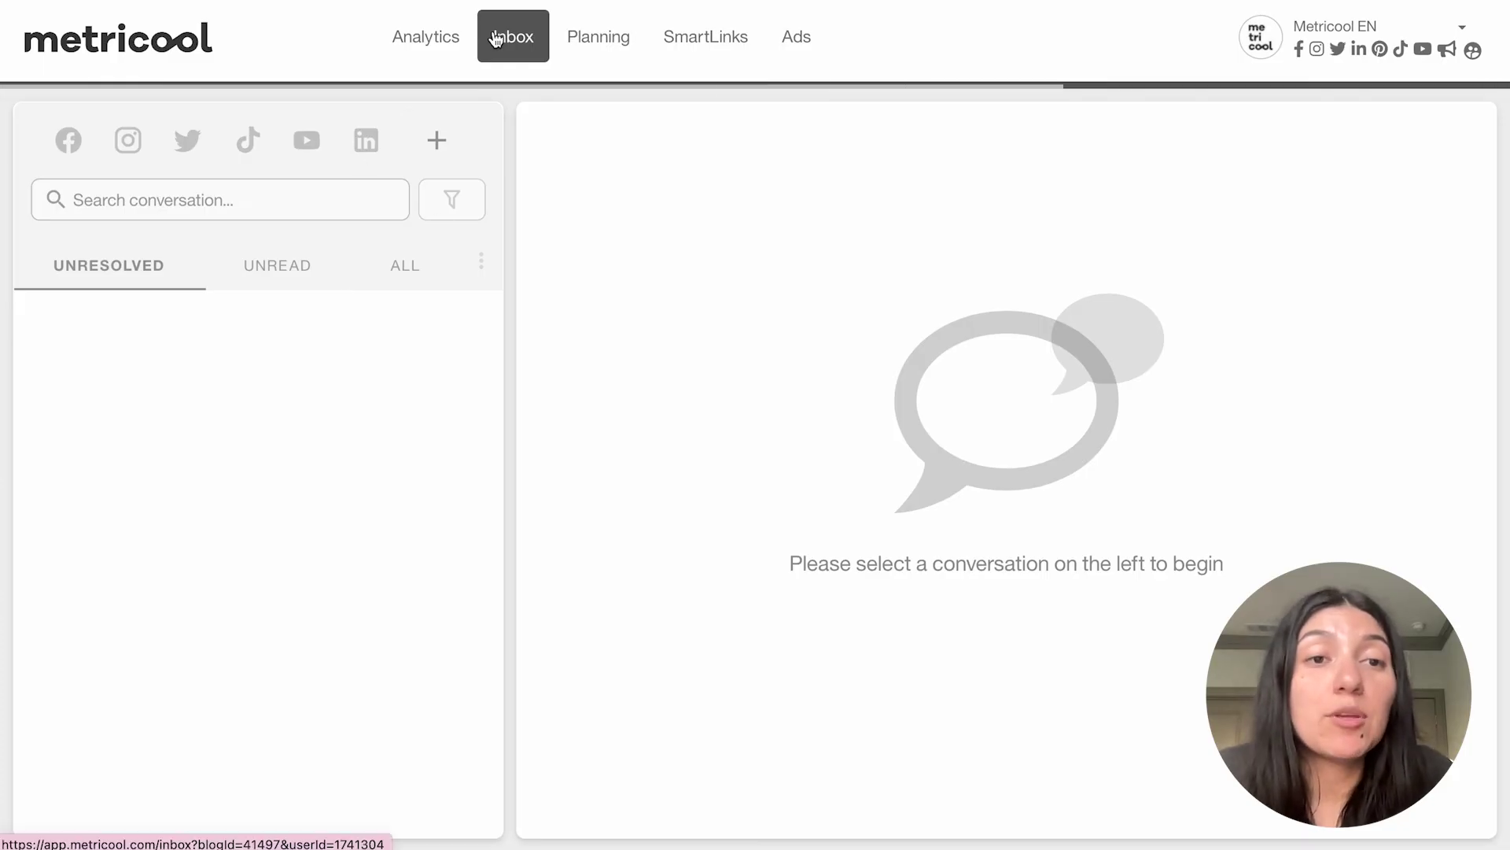
pyautogui.click(251, 149)
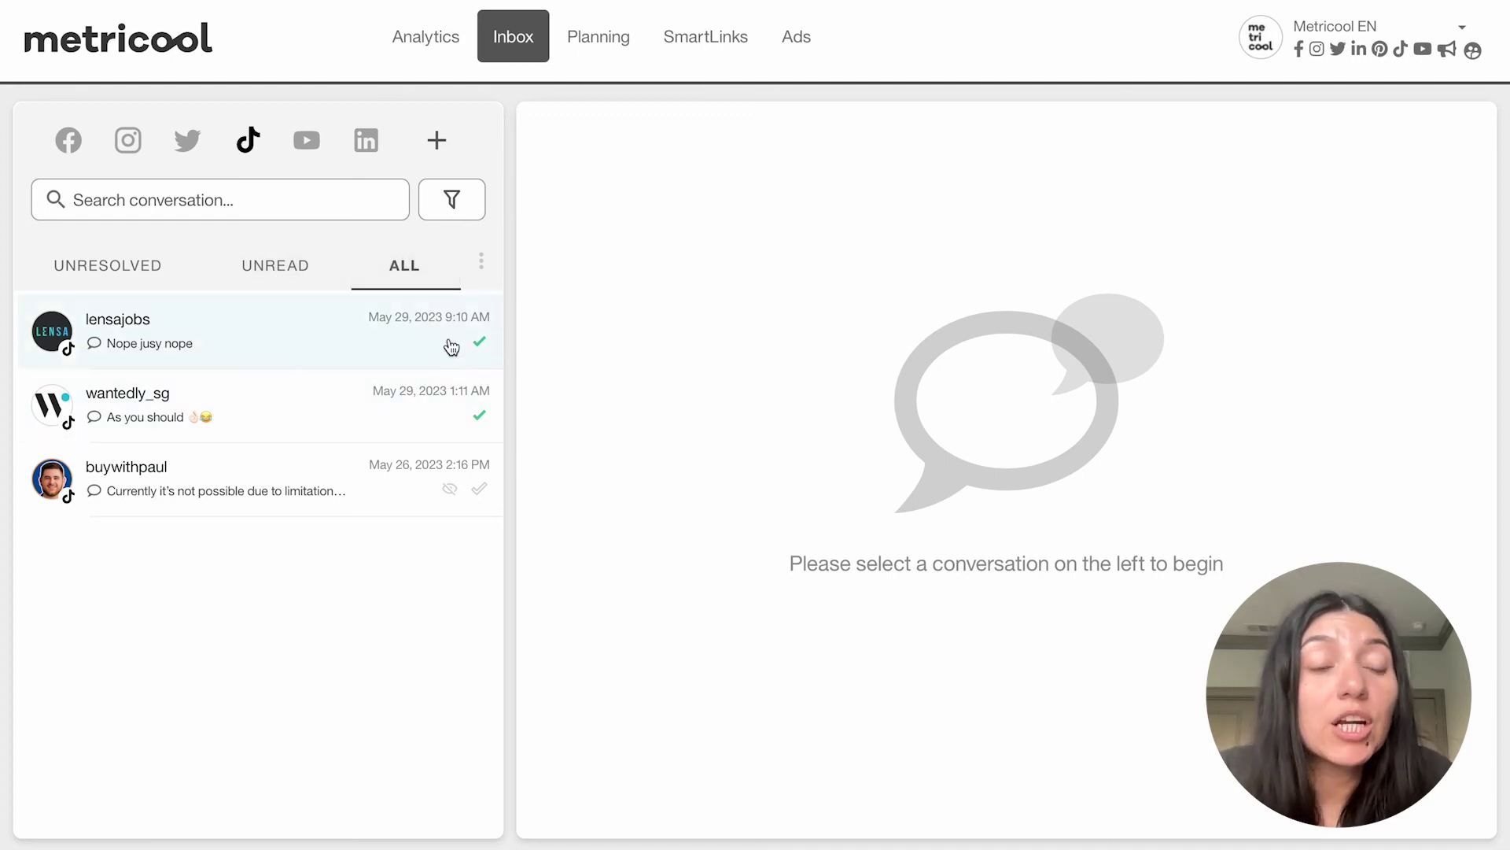
pyautogui.click(361, 338)
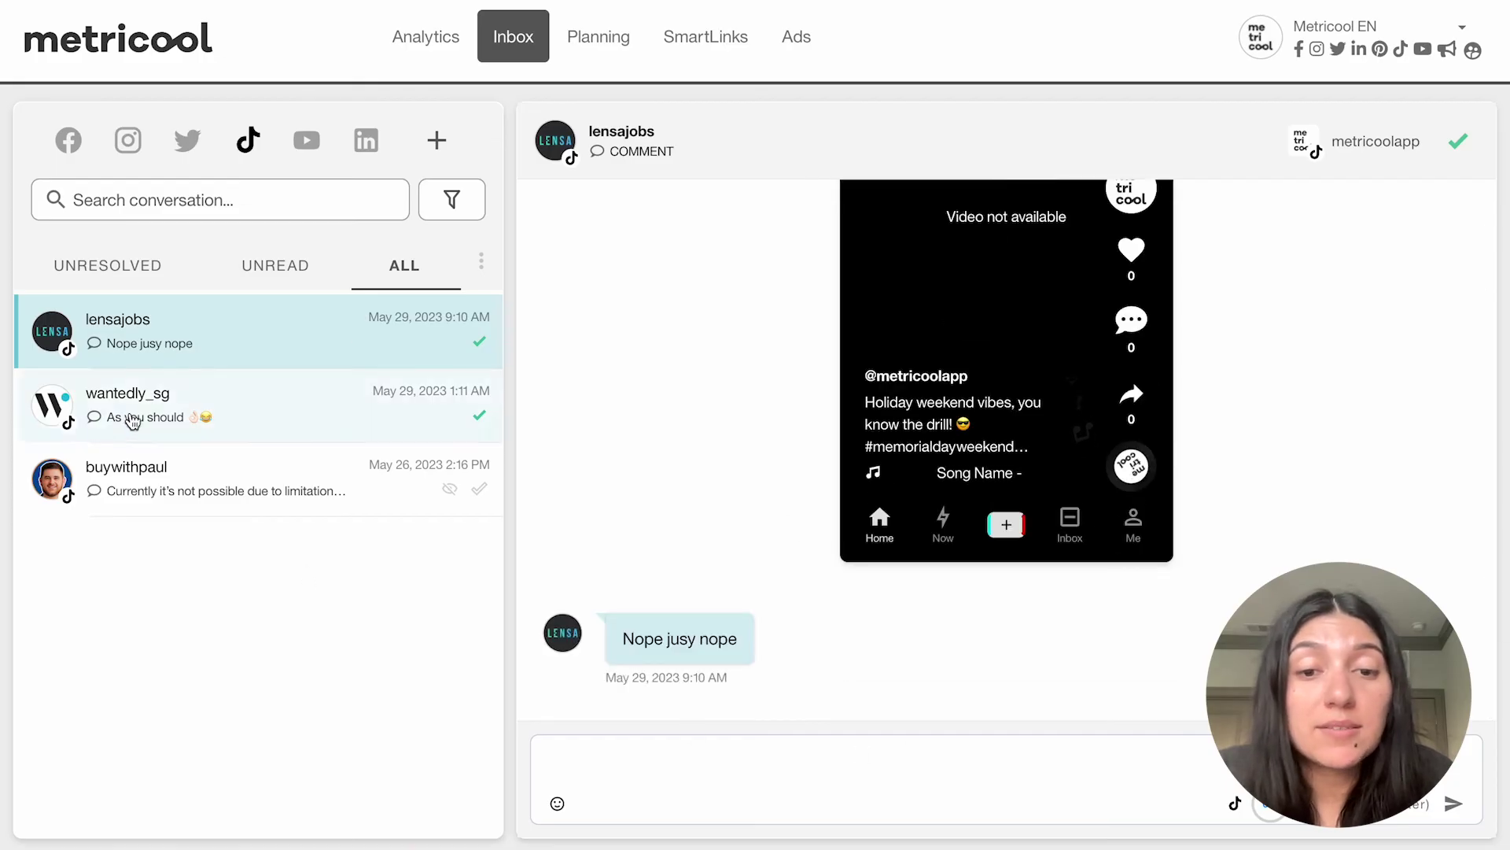
pyautogui.click(165, 411)
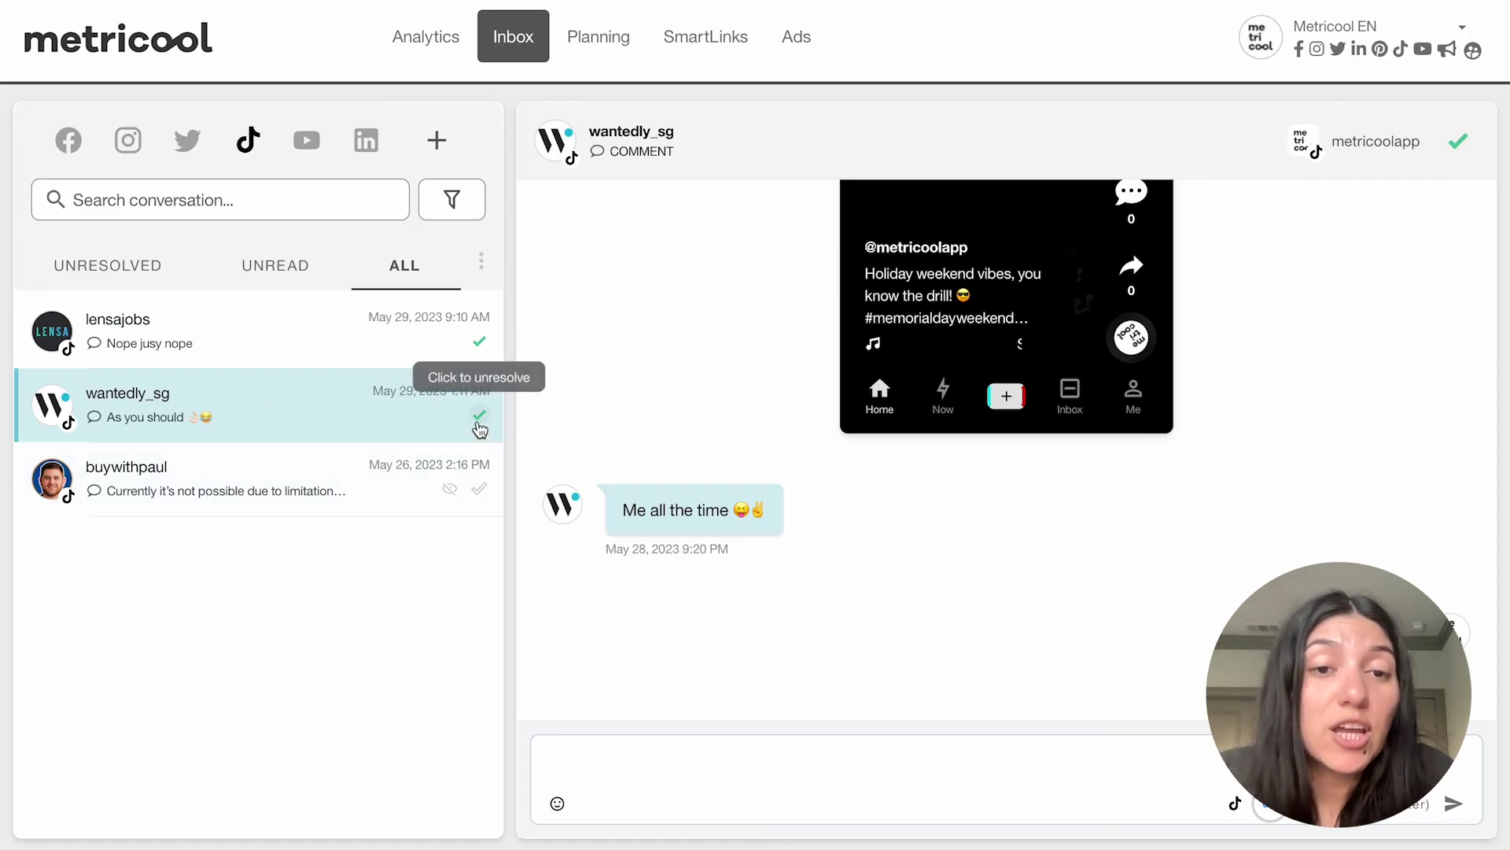
pyautogui.click(272, 274)
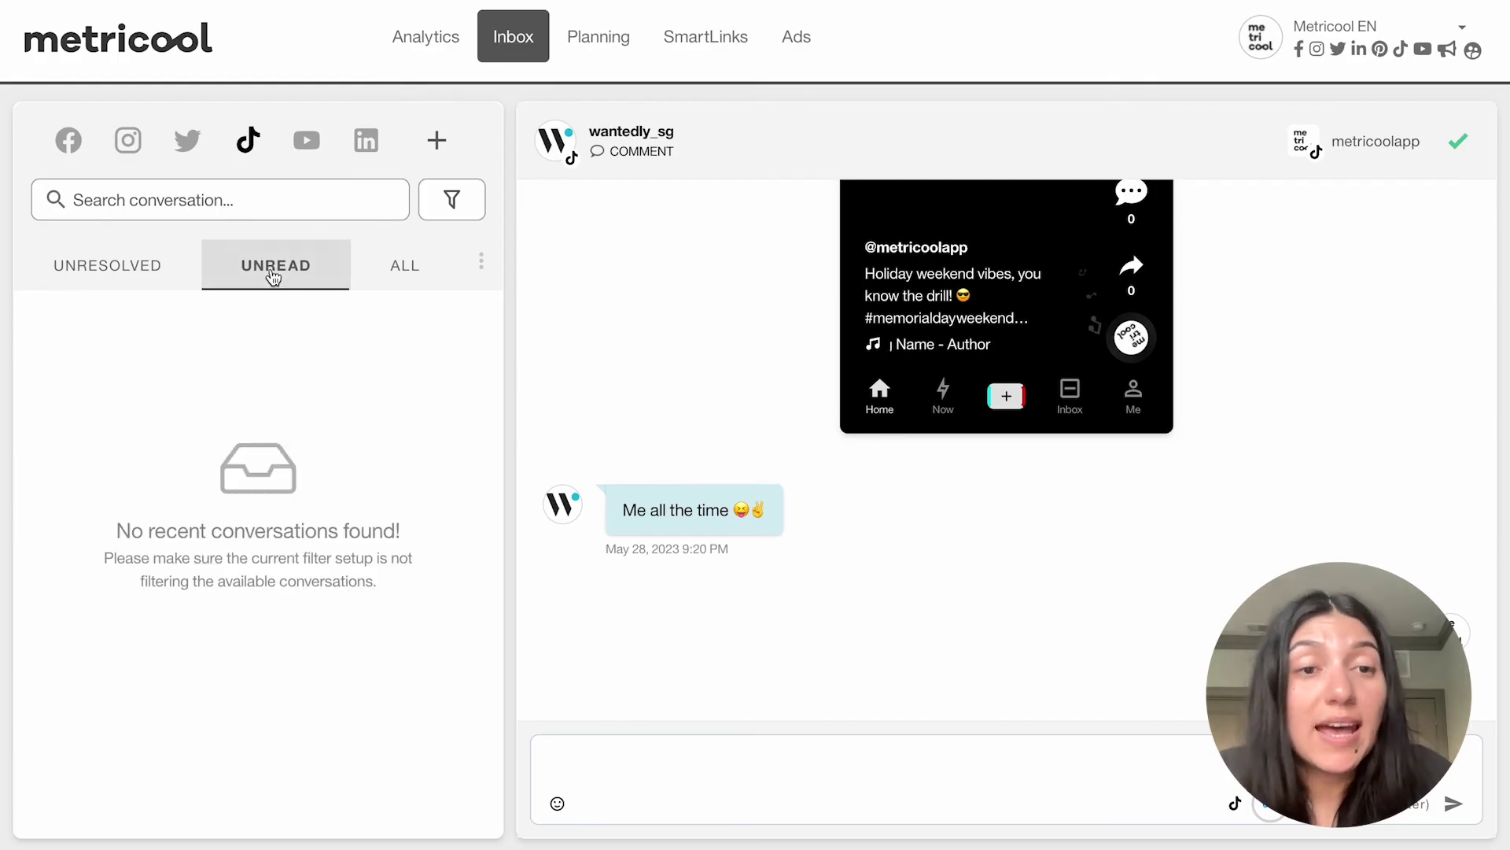
pyautogui.click(156, 277)
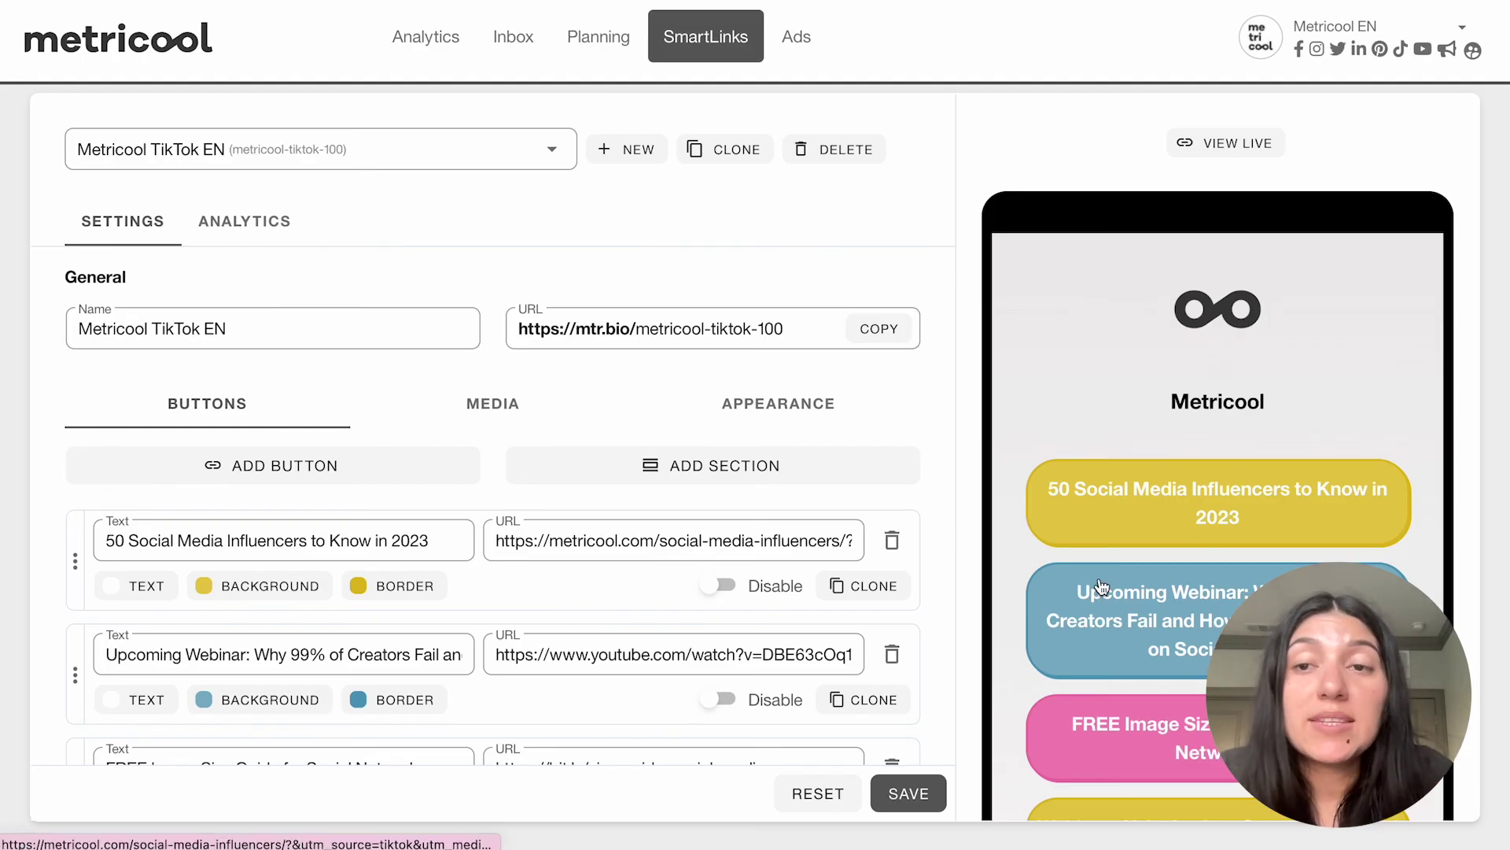
# Step: Look through the link buttons in the mobile preview of the Metricool TikTok EN SmartLinks page
pyautogui.scroll(-6, 1201, 533)
pyautogui.scroll(-10, 1141, 619)
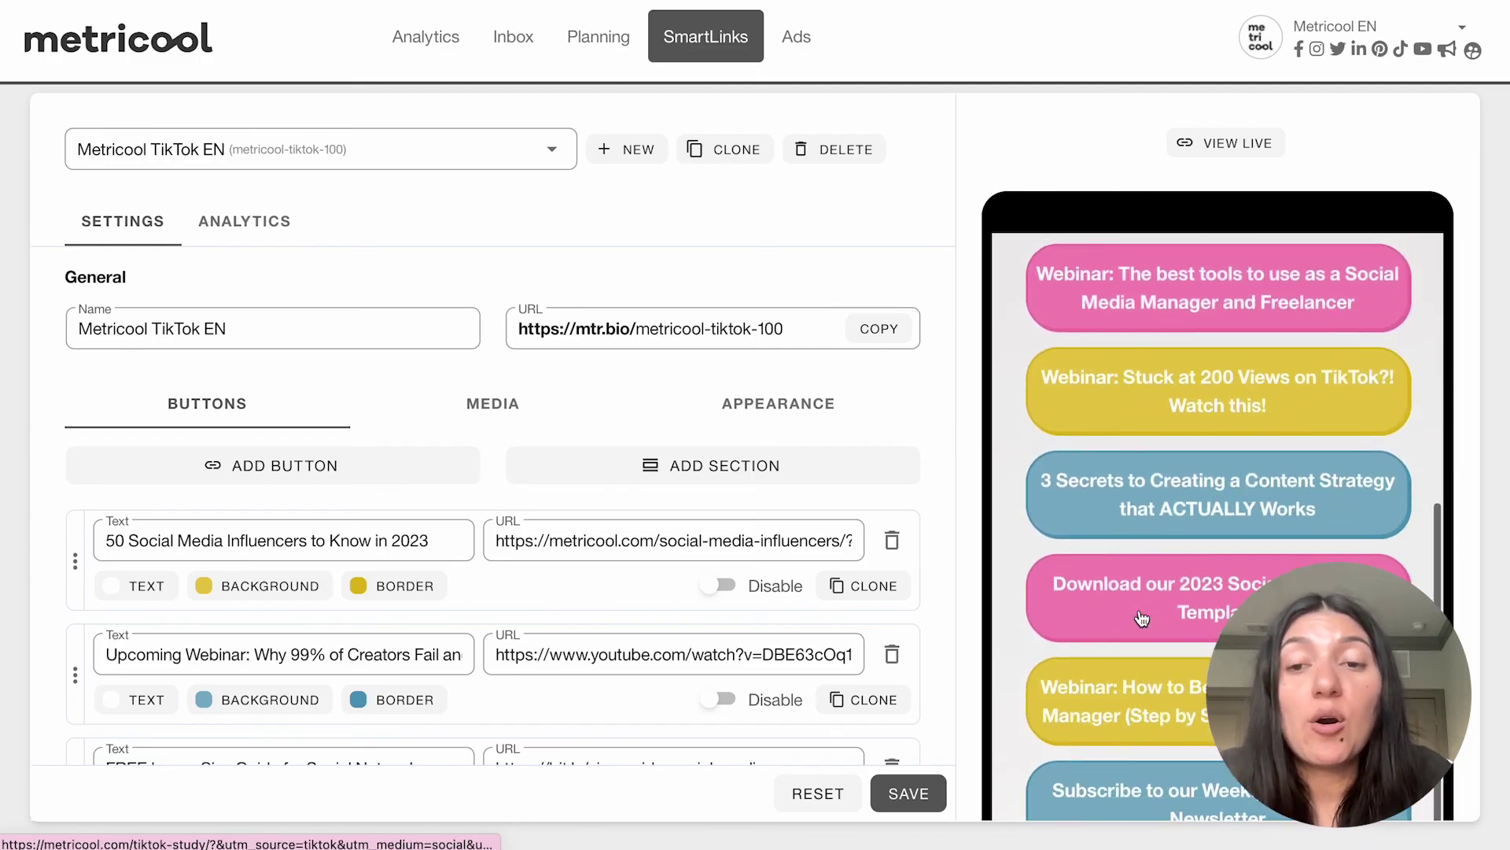
pyautogui.scroll(15, 1142, 619)
pyautogui.scroll(5, 1141, 618)
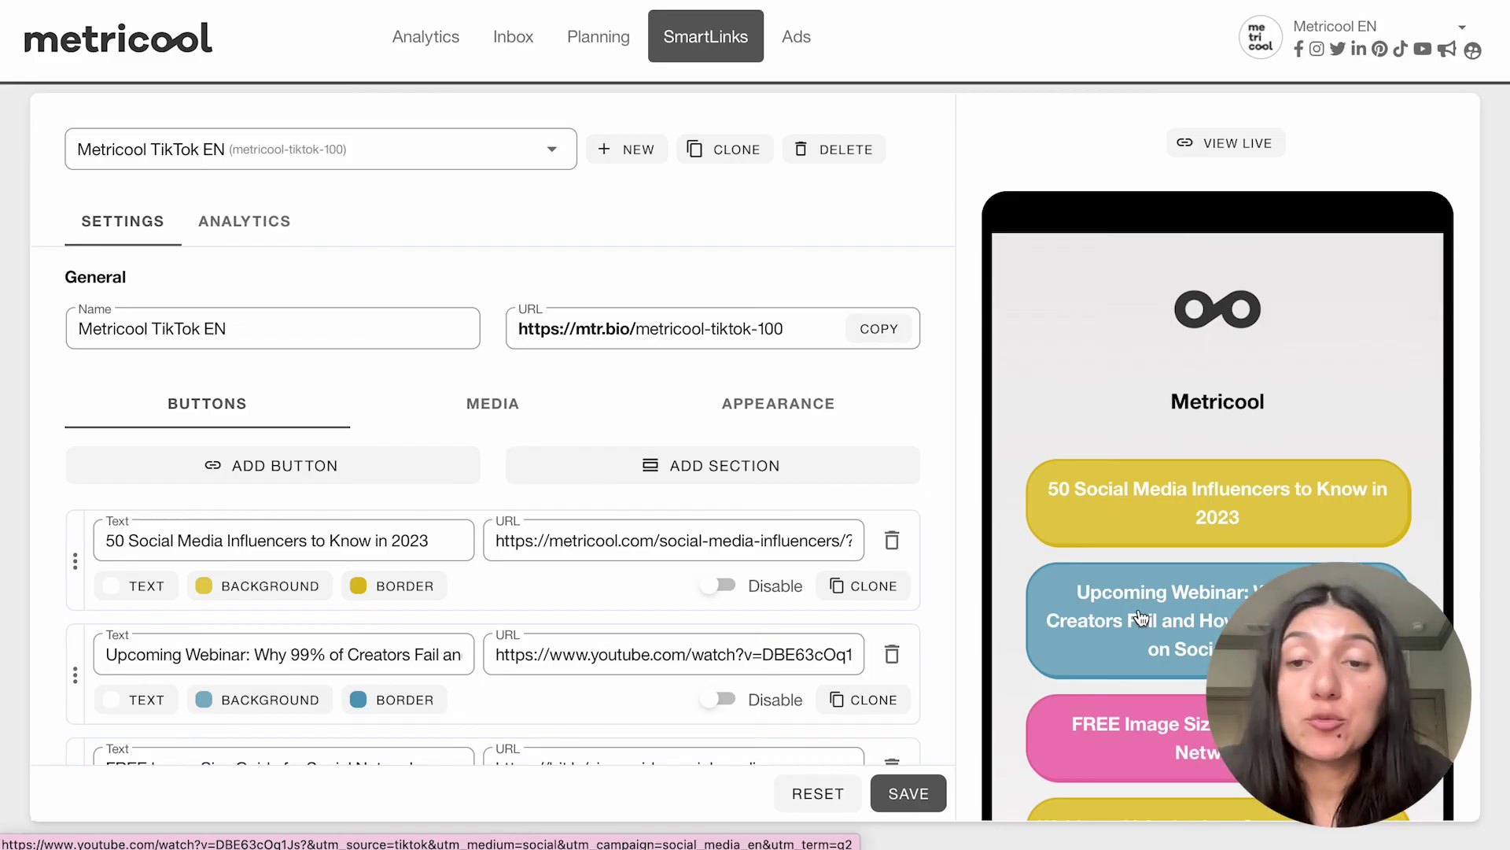
pyautogui.scroll(-5, 1144, 598)
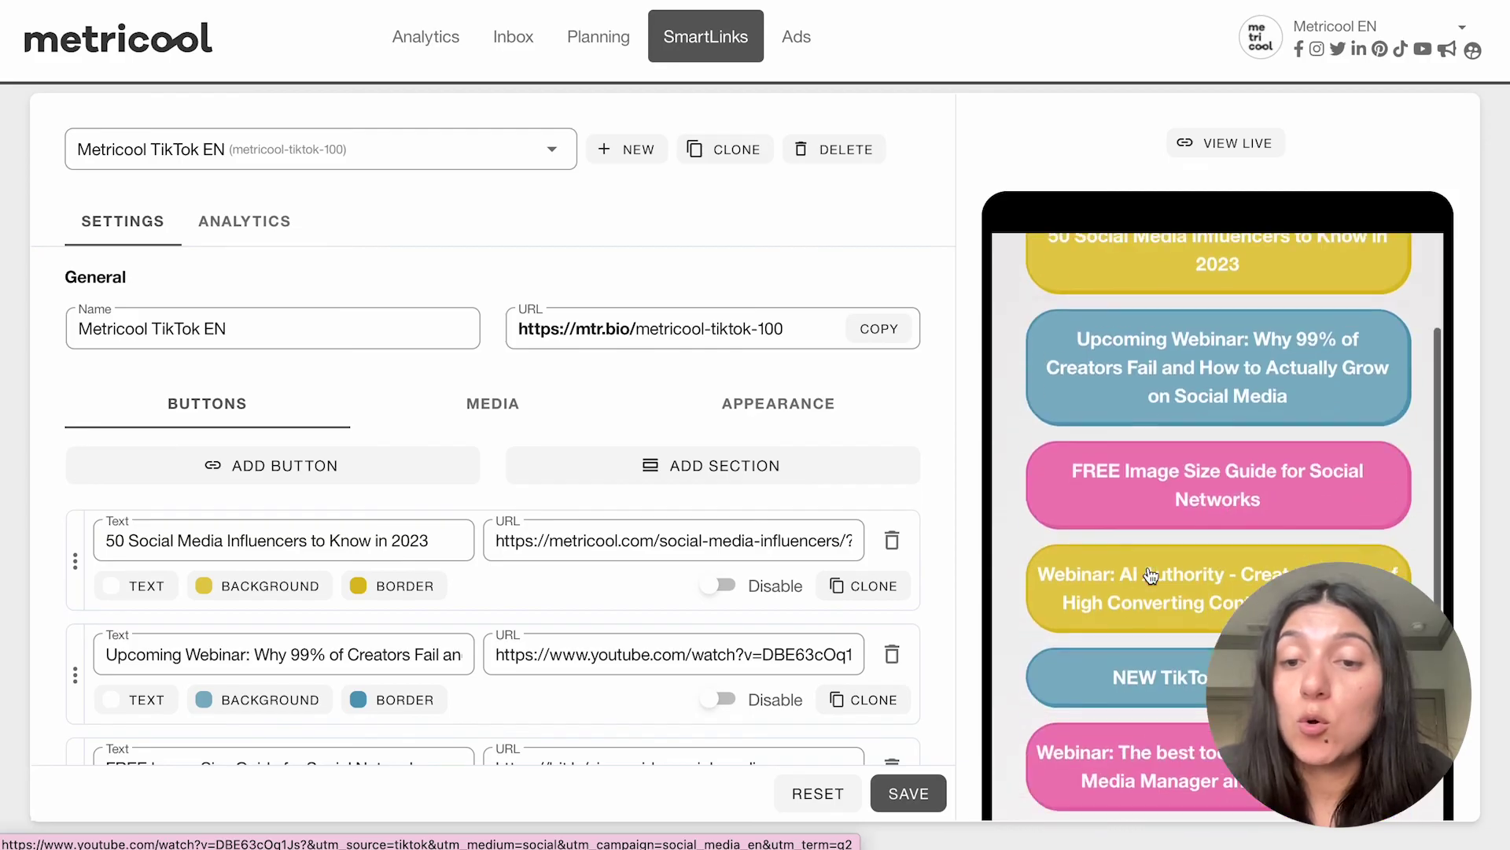
pyautogui.scroll(-6, 1156, 561)
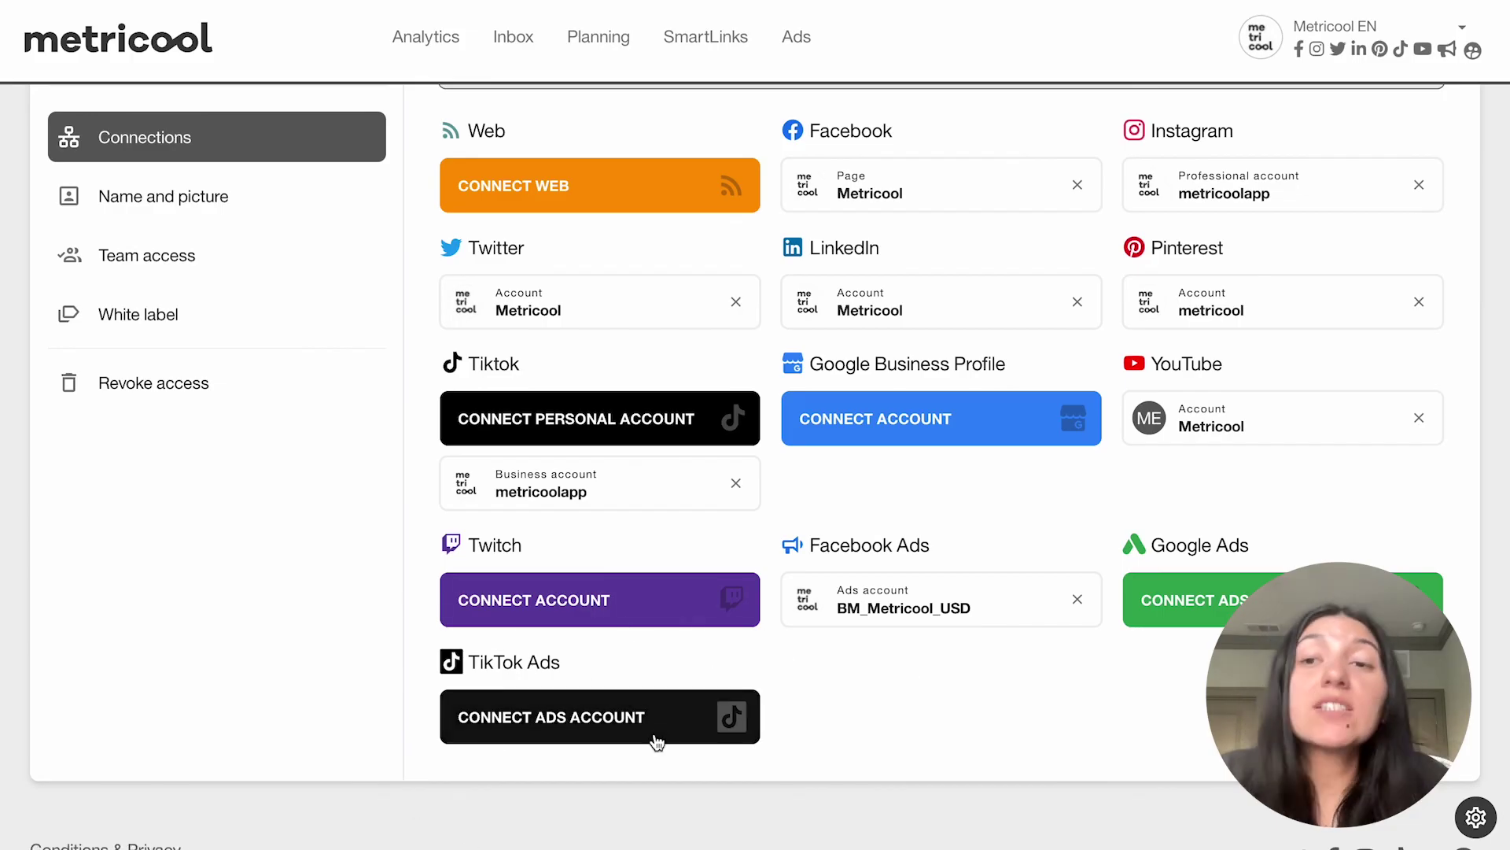
# Step: Check the brand list and the TikTok Ads connection option among the Metricool EN brand's connections
pyautogui.click(1328, 49)
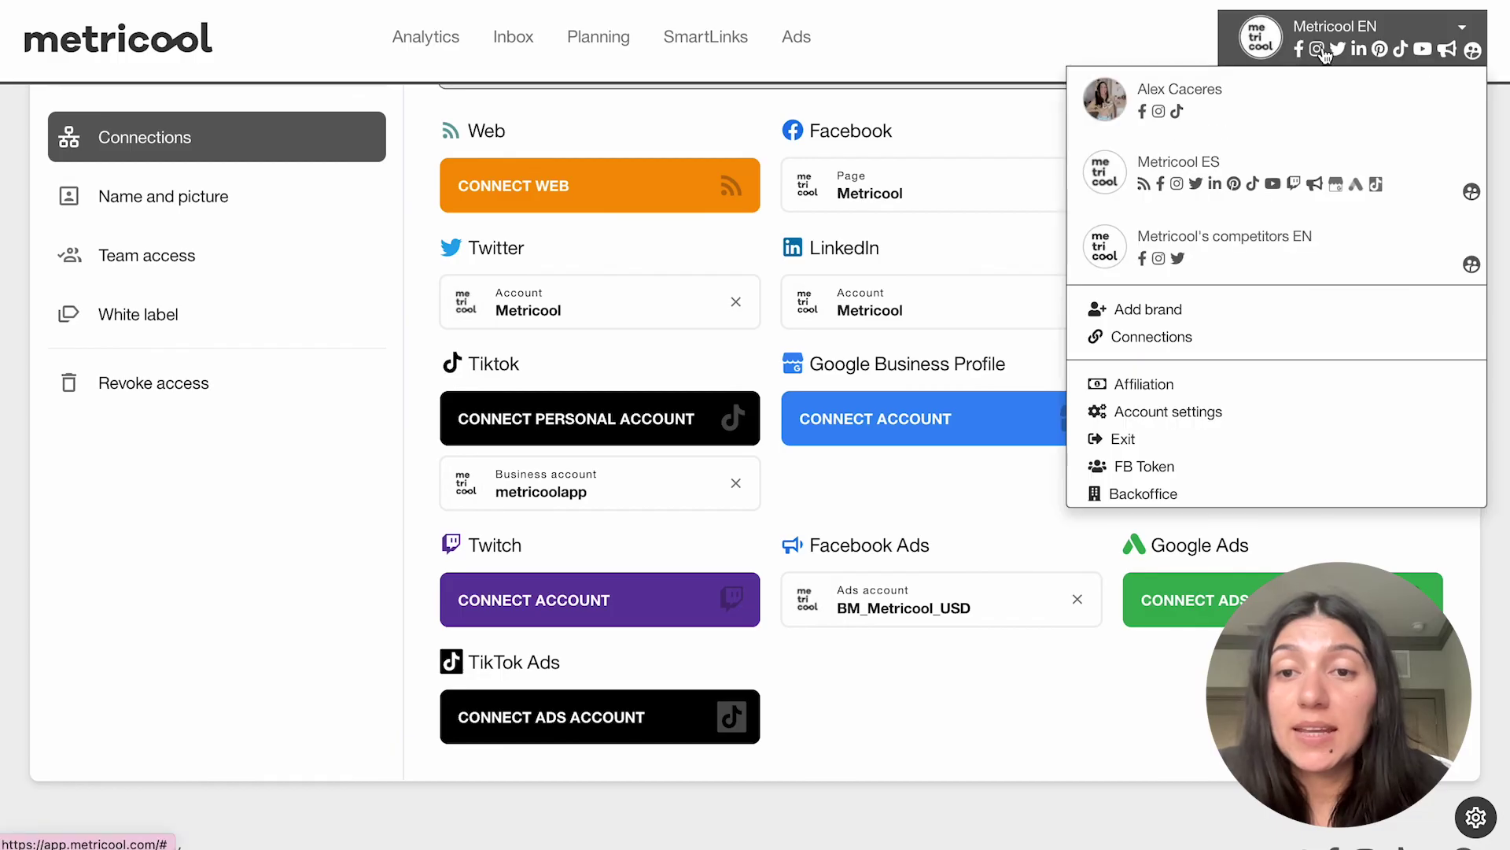
pyautogui.click(943, 674)
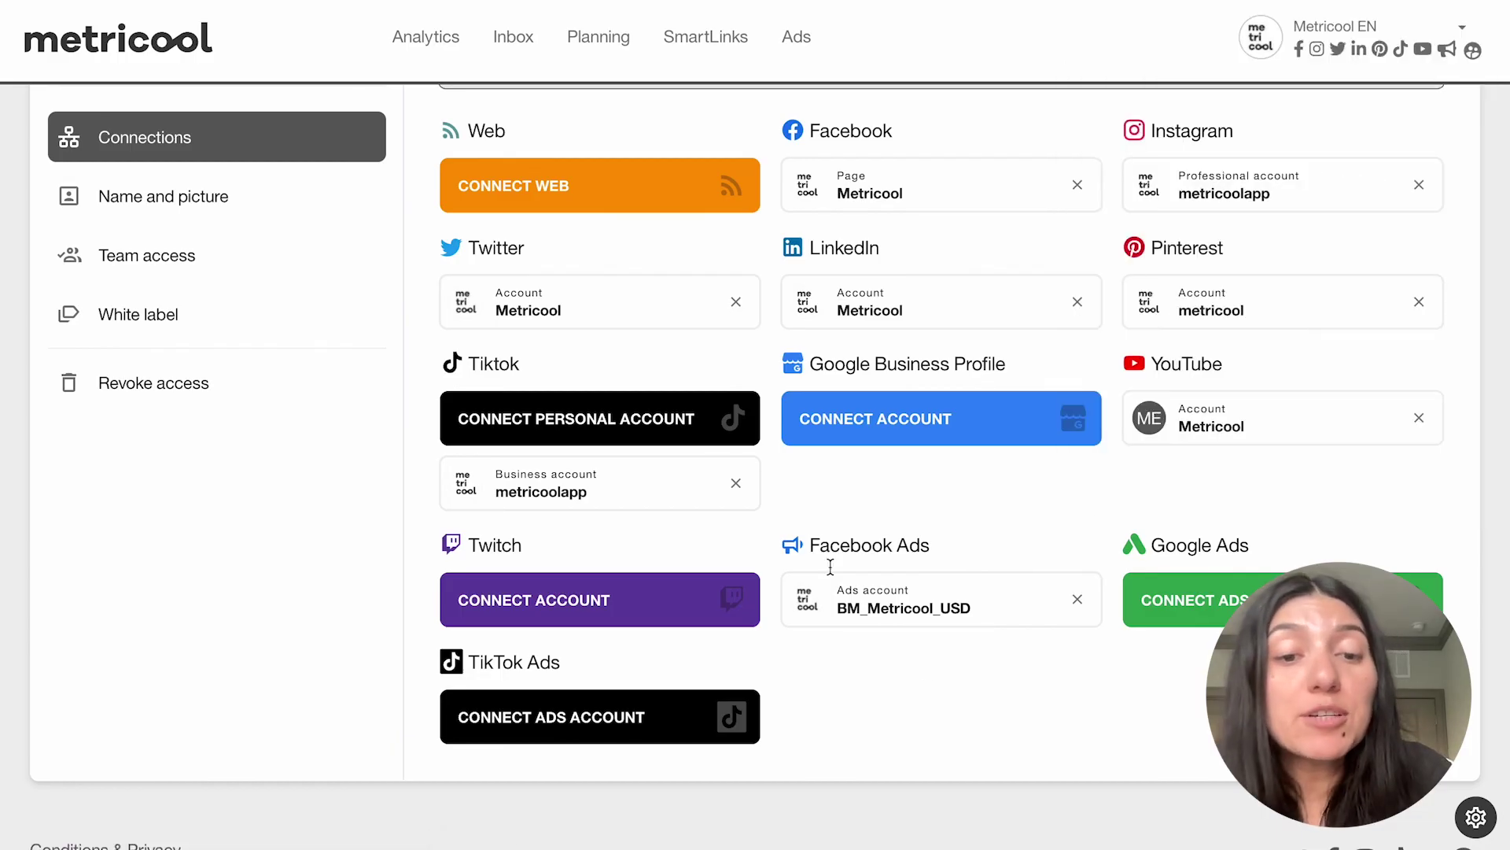
pyautogui.click(535, 715)
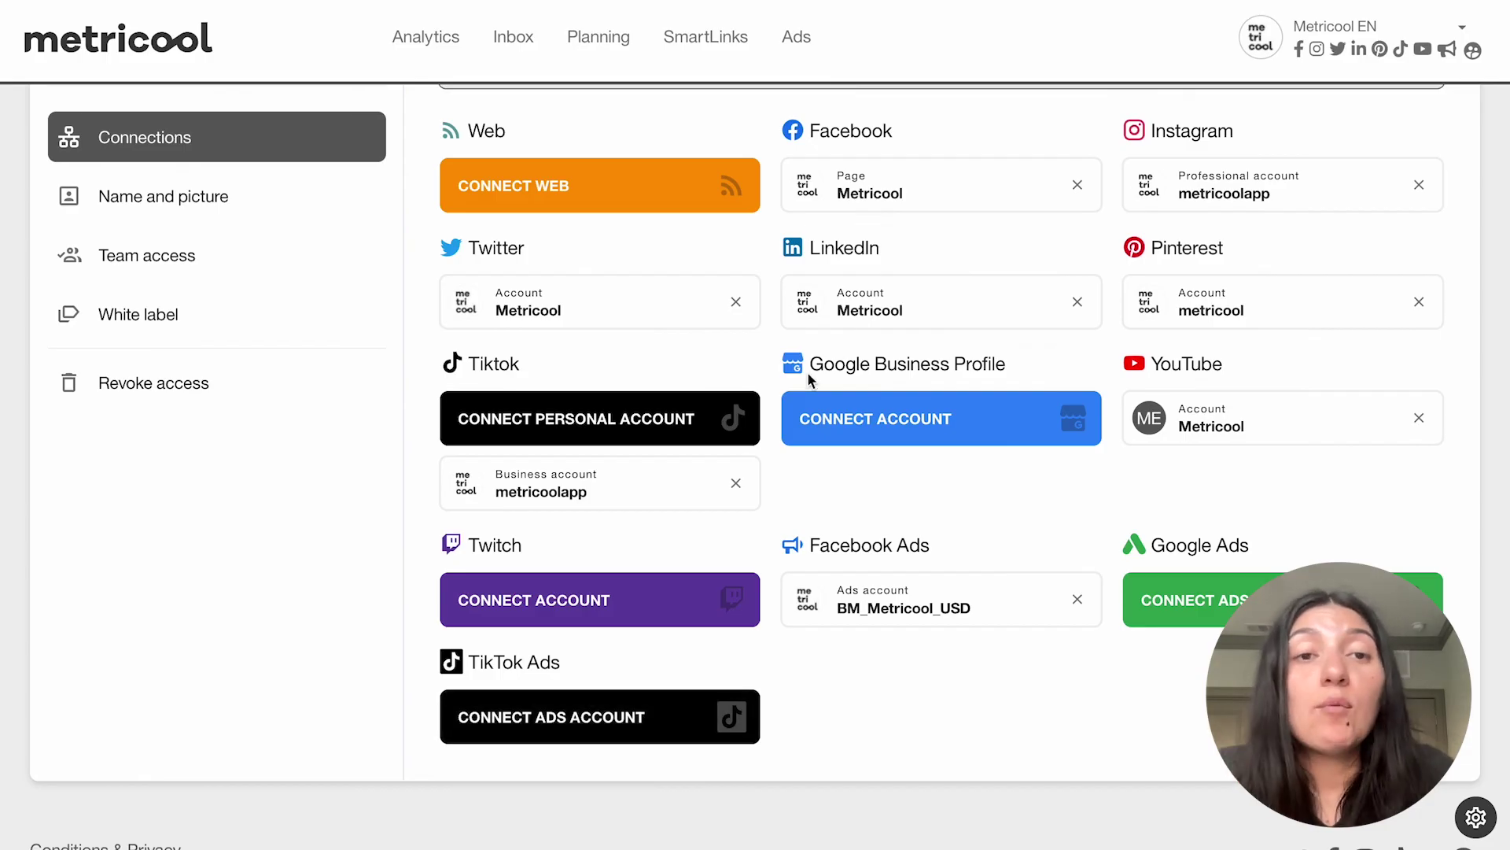
# Step: Show the TikTok community analytics and examine the growth chart's figures for May 5, 2023
pyautogui.click(425, 37)
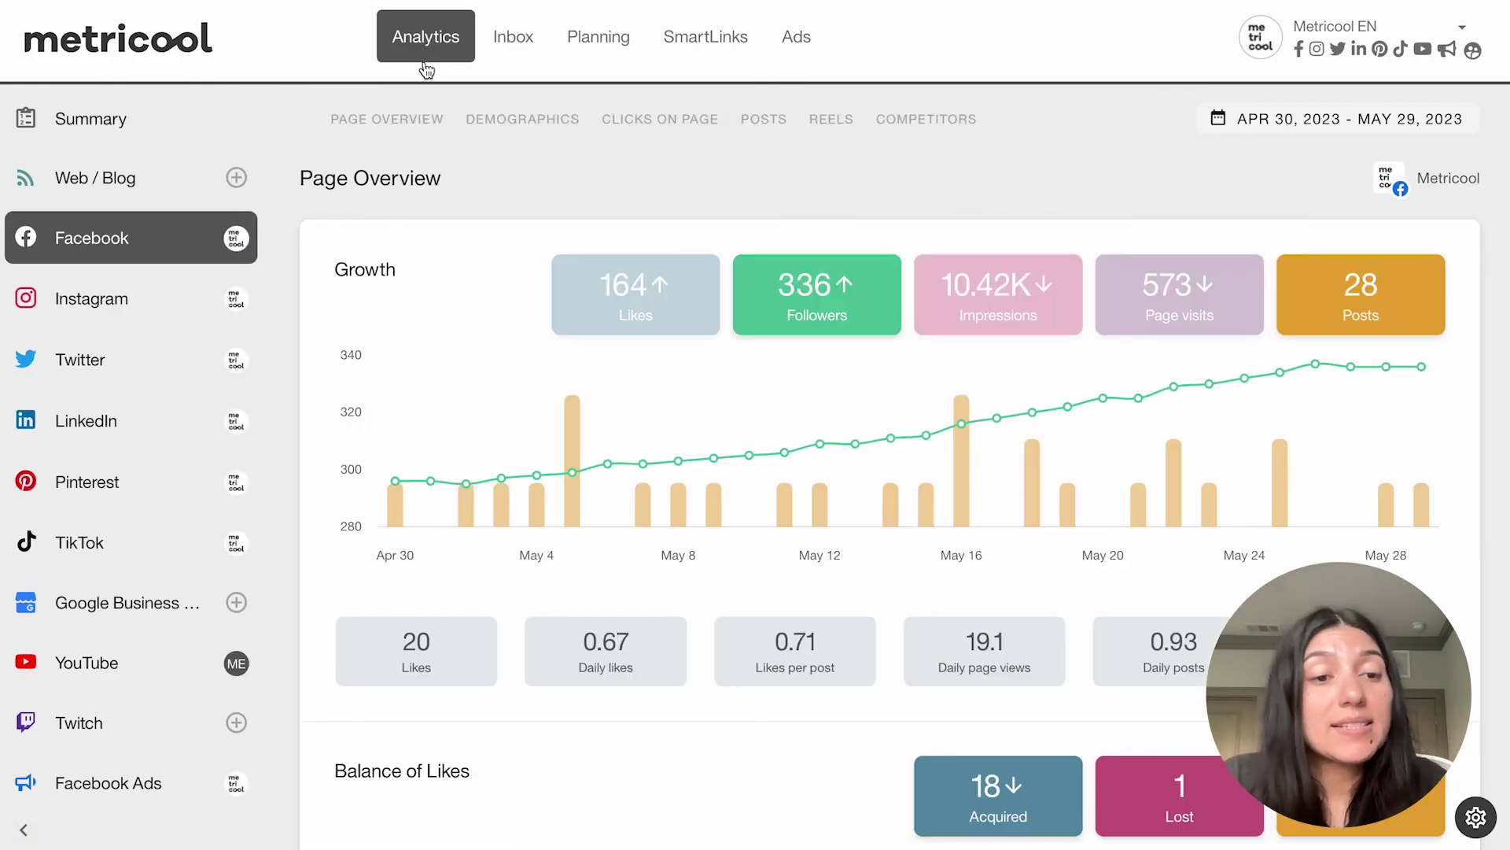
pyautogui.click(124, 530)
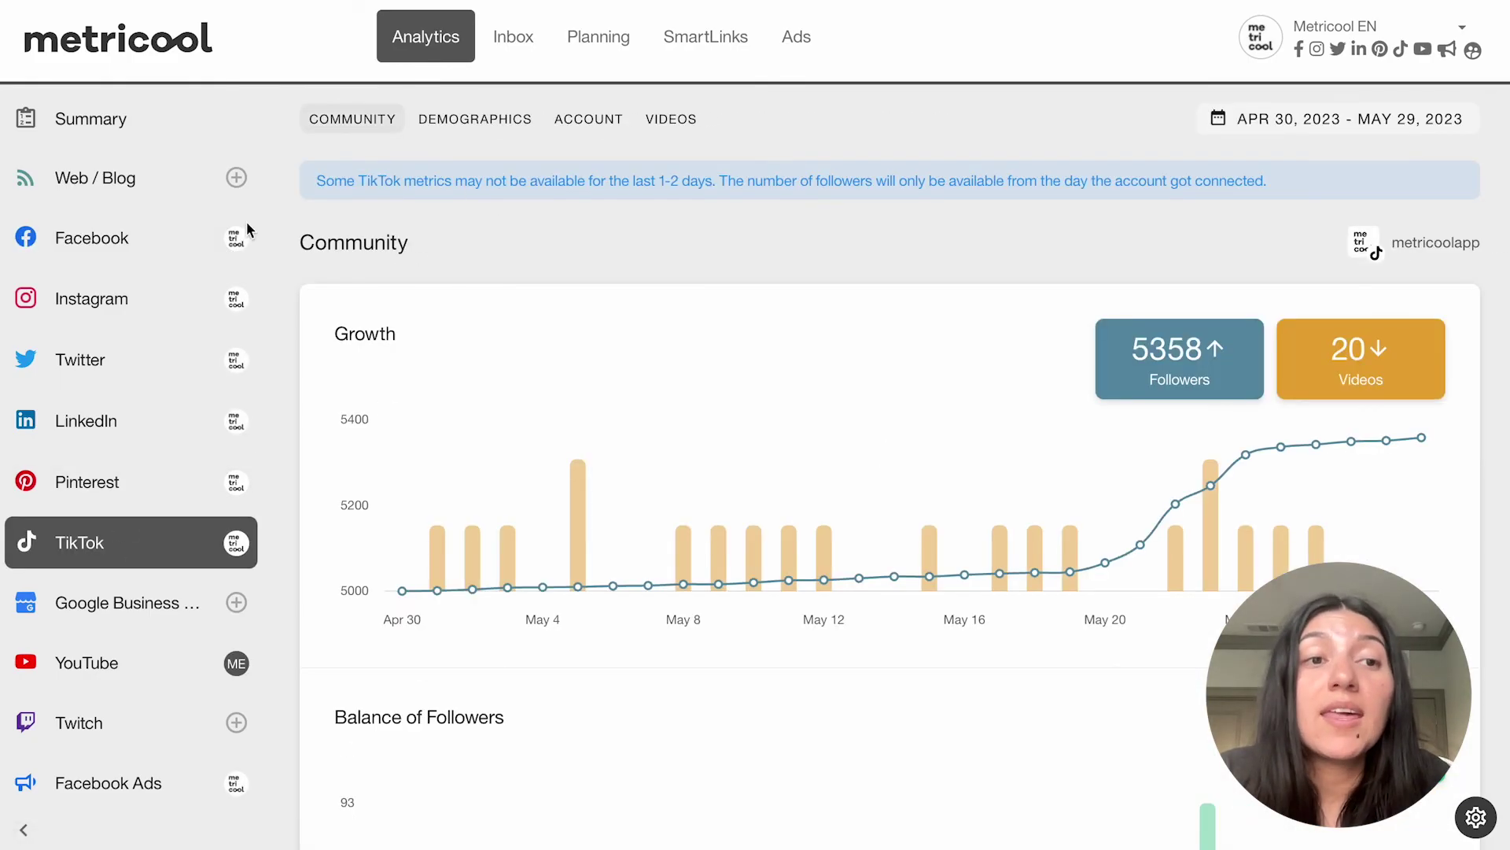
pyautogui.moveTo(576, 555)
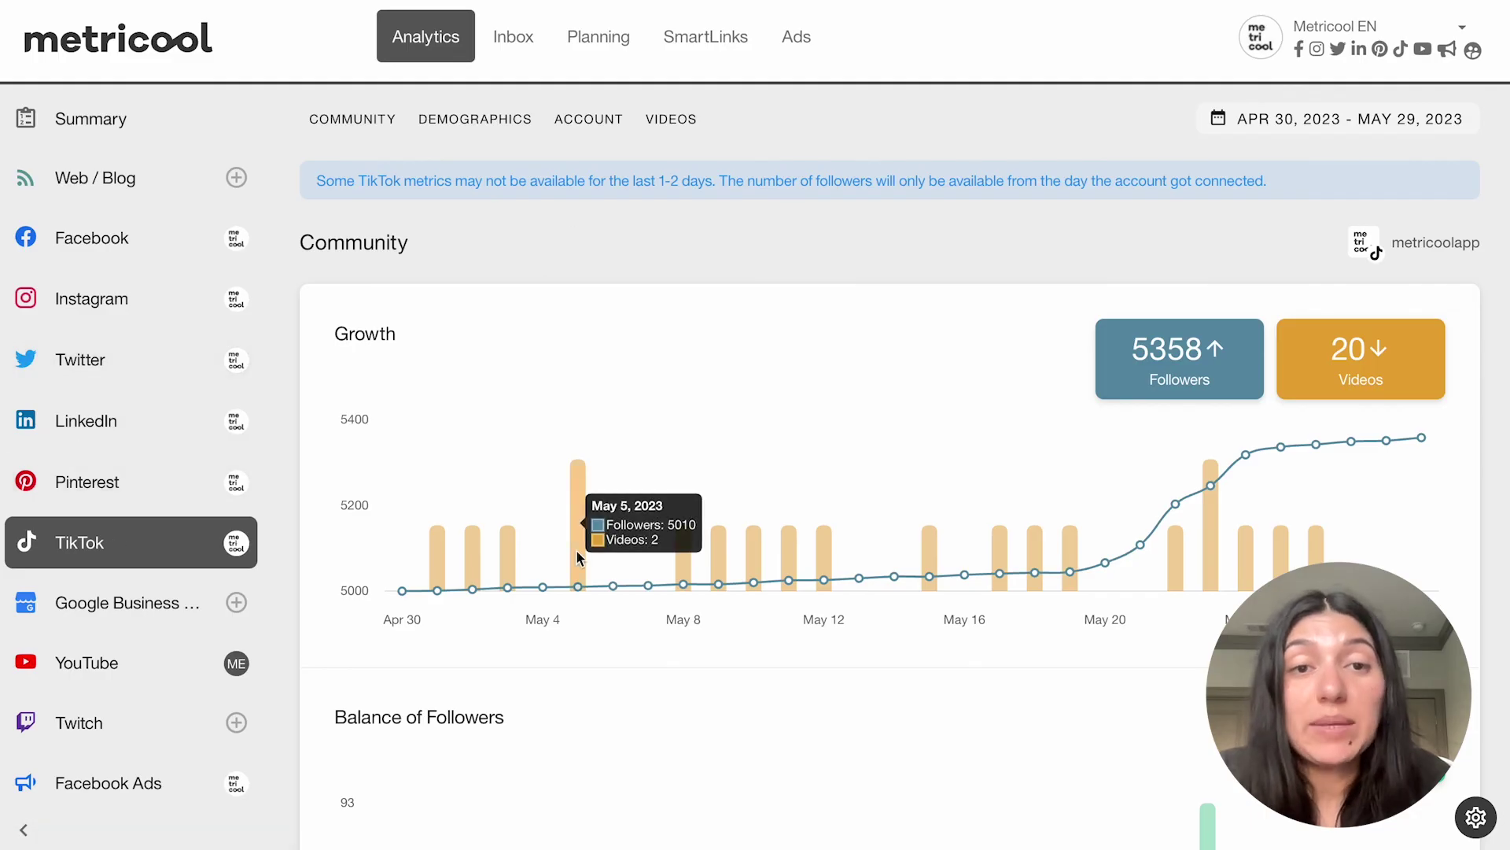